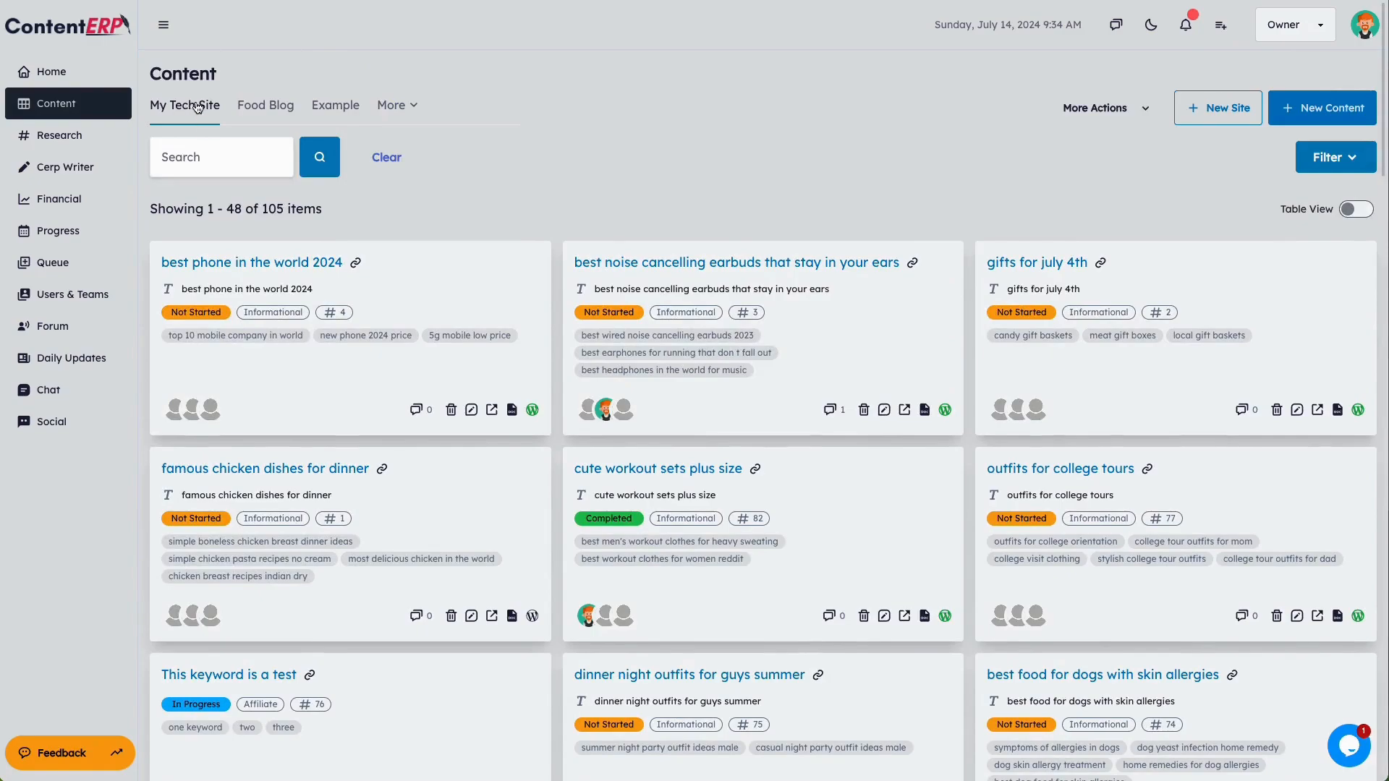
pyautogui.click(393, 107)
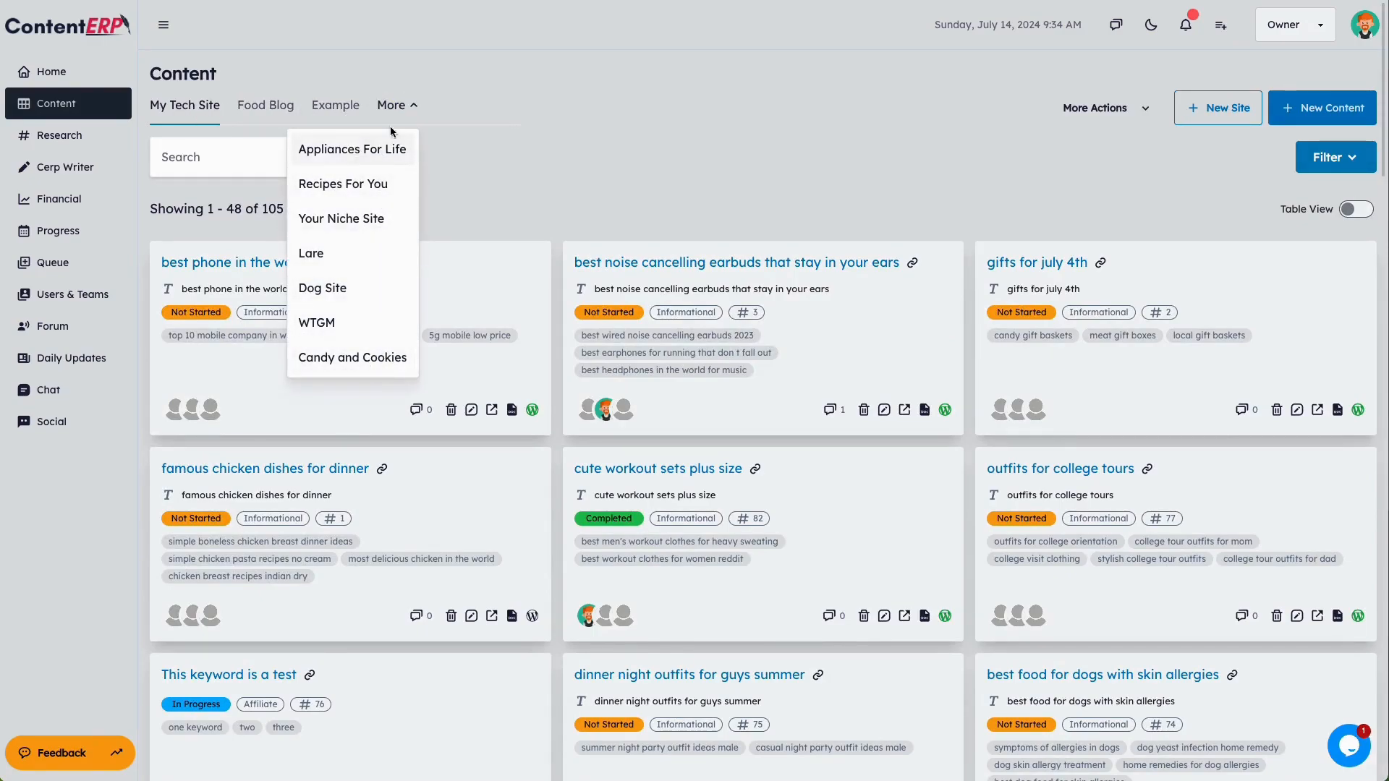
pyautogui.click(769, 133)
pyautogui.click(1205, 110)
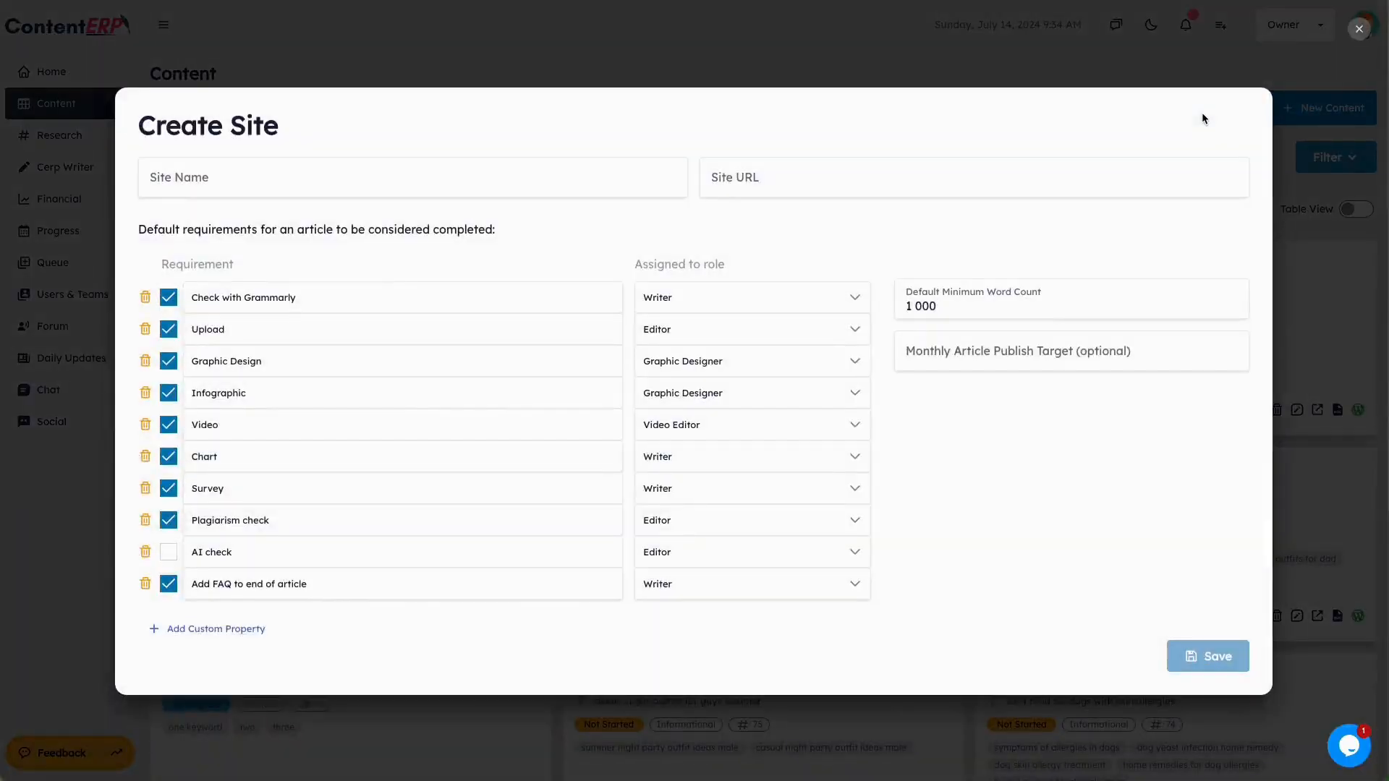
pyautogui.click(408, 188)
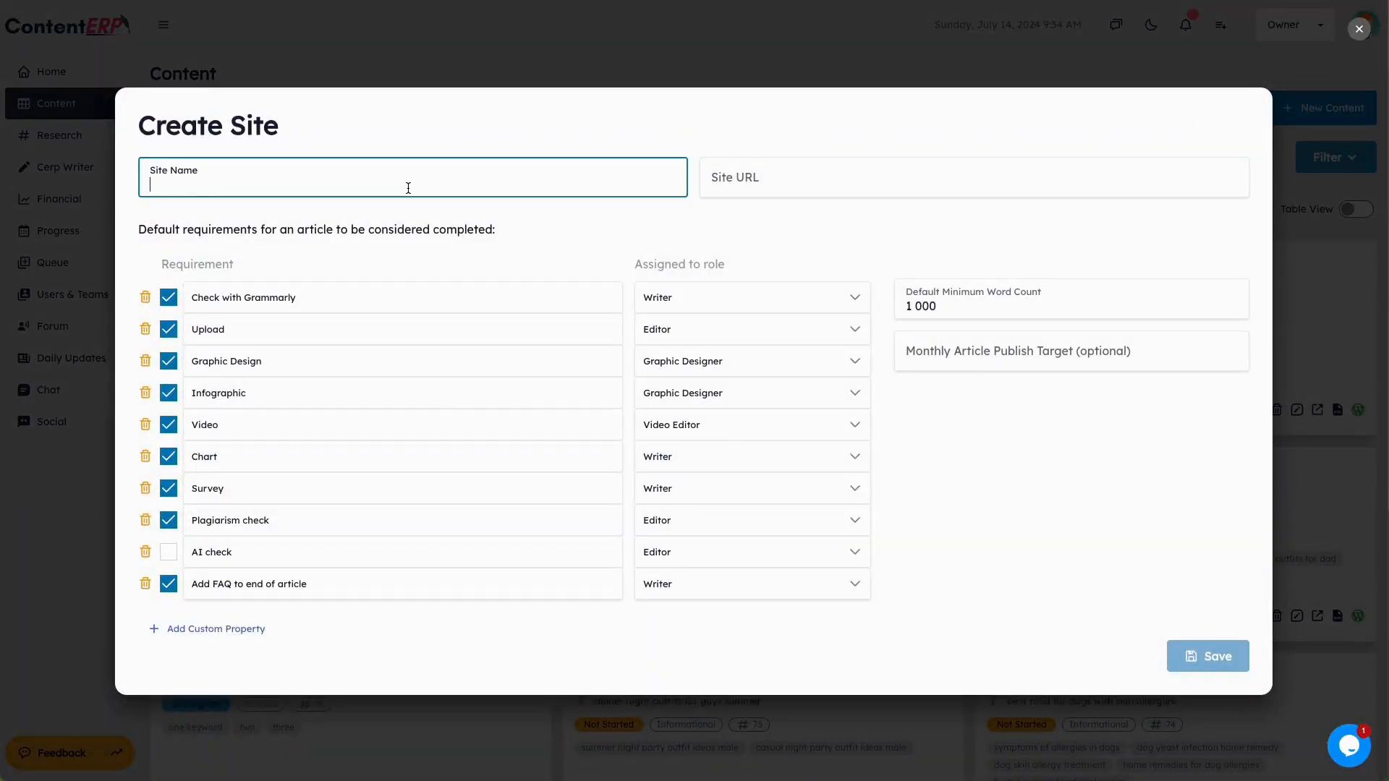
pyautogui.write('Exa')
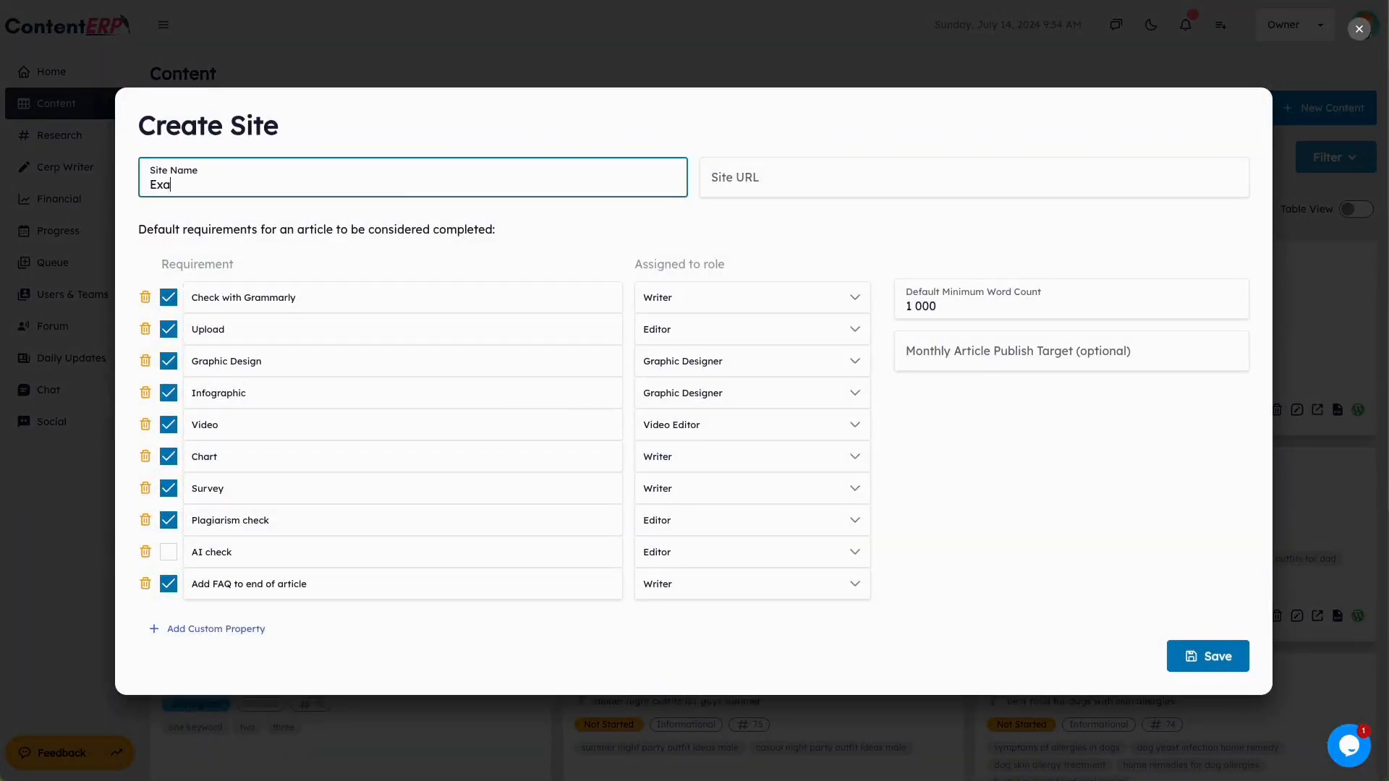
pyautogui.write('mple Website')
pyautogui.press('Tab')
pyautogui.write('www.ExampleSite.com')
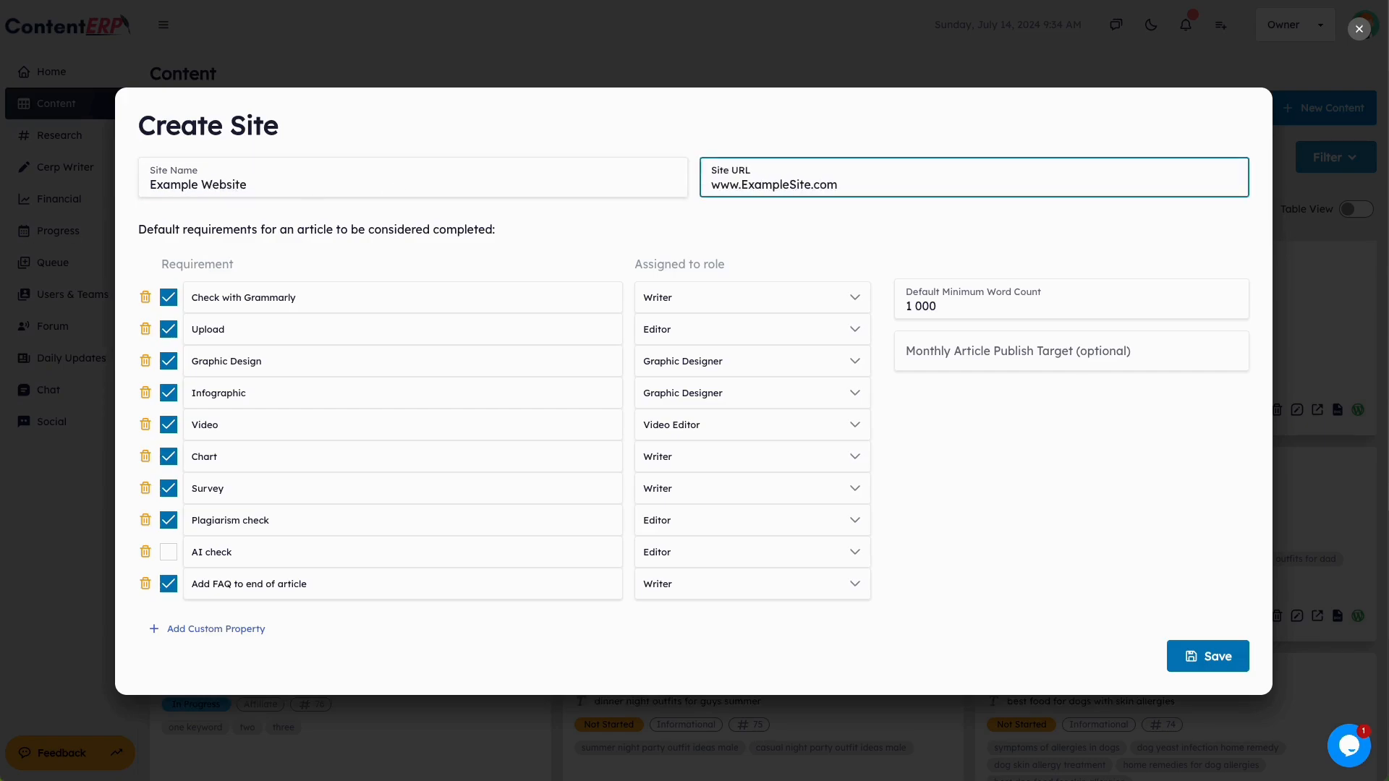
# Add an enabled requirement Custom Task (General) assigned to Content Specialist, and remove the AI check requirement.
pyautogui.click(217, 629)
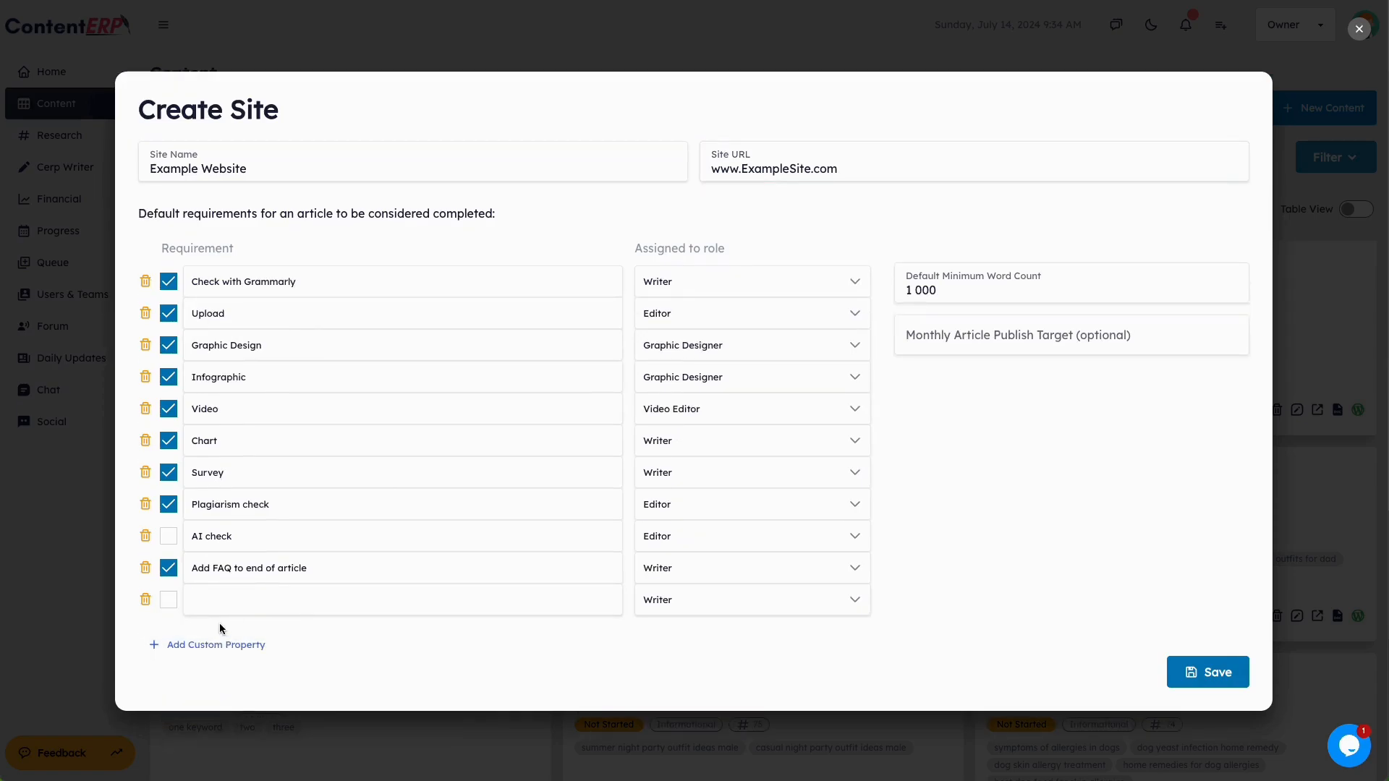
pyautogui.click(223, 602)
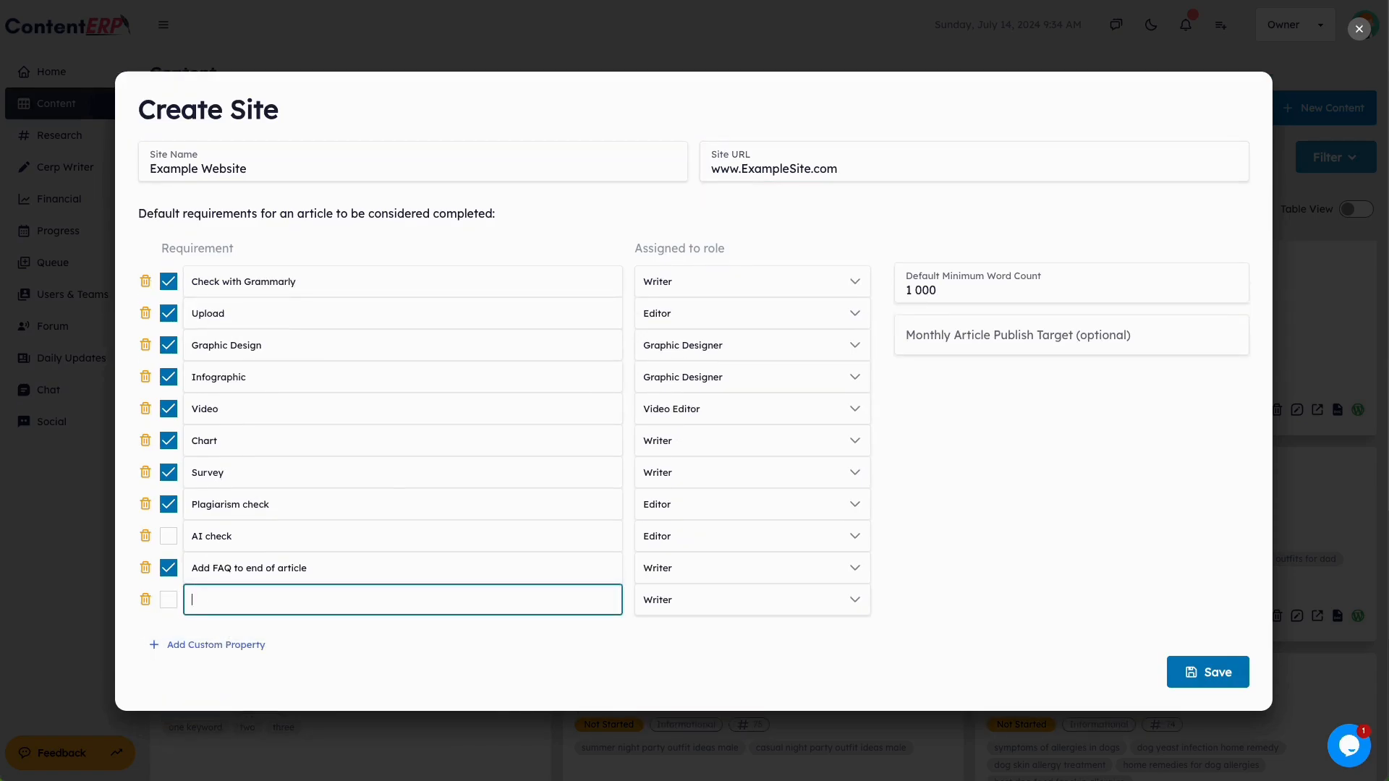
pyautogui.write('Custom Task (General)')
pyautogui.click(856, 603)
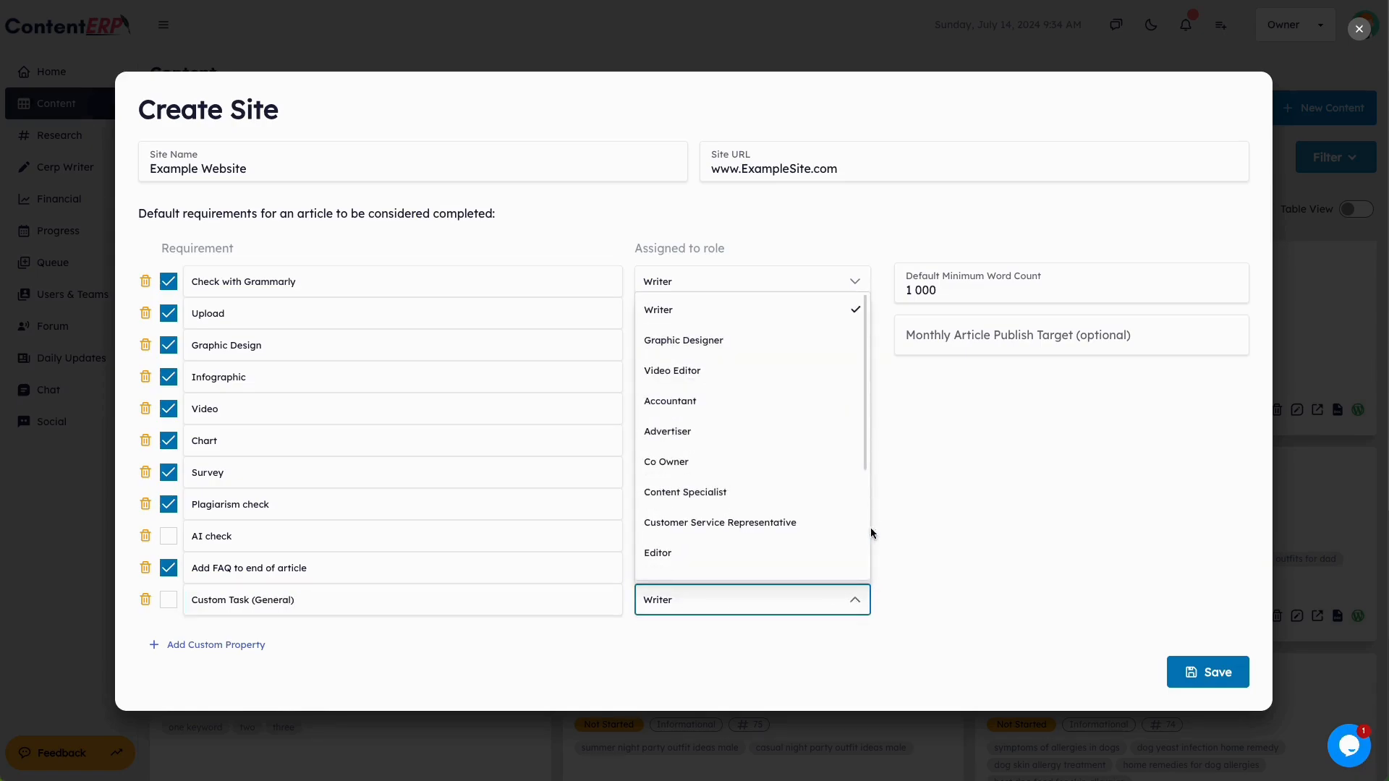
pyautogui.click(757, 499)
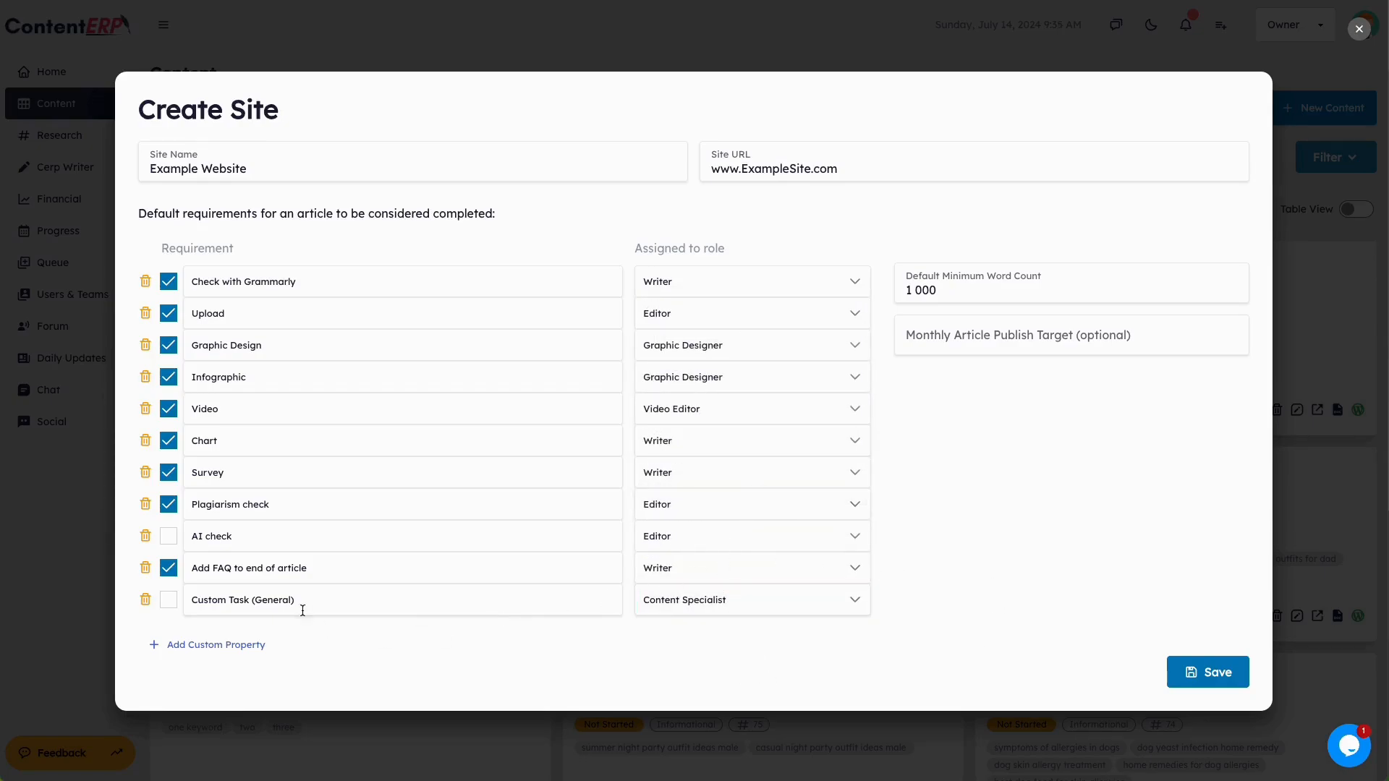
pyautogui.click(176, 605)
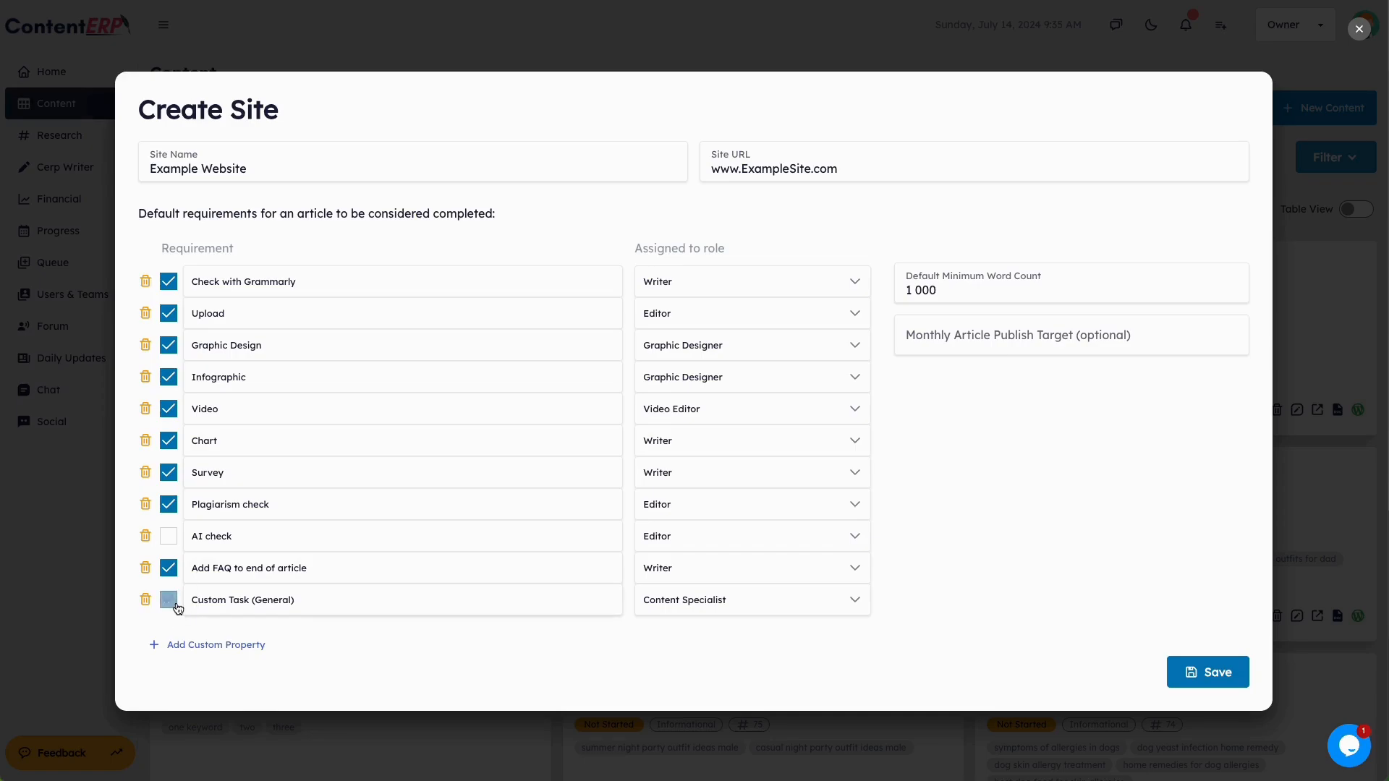
pyautogui.click(145, 537)
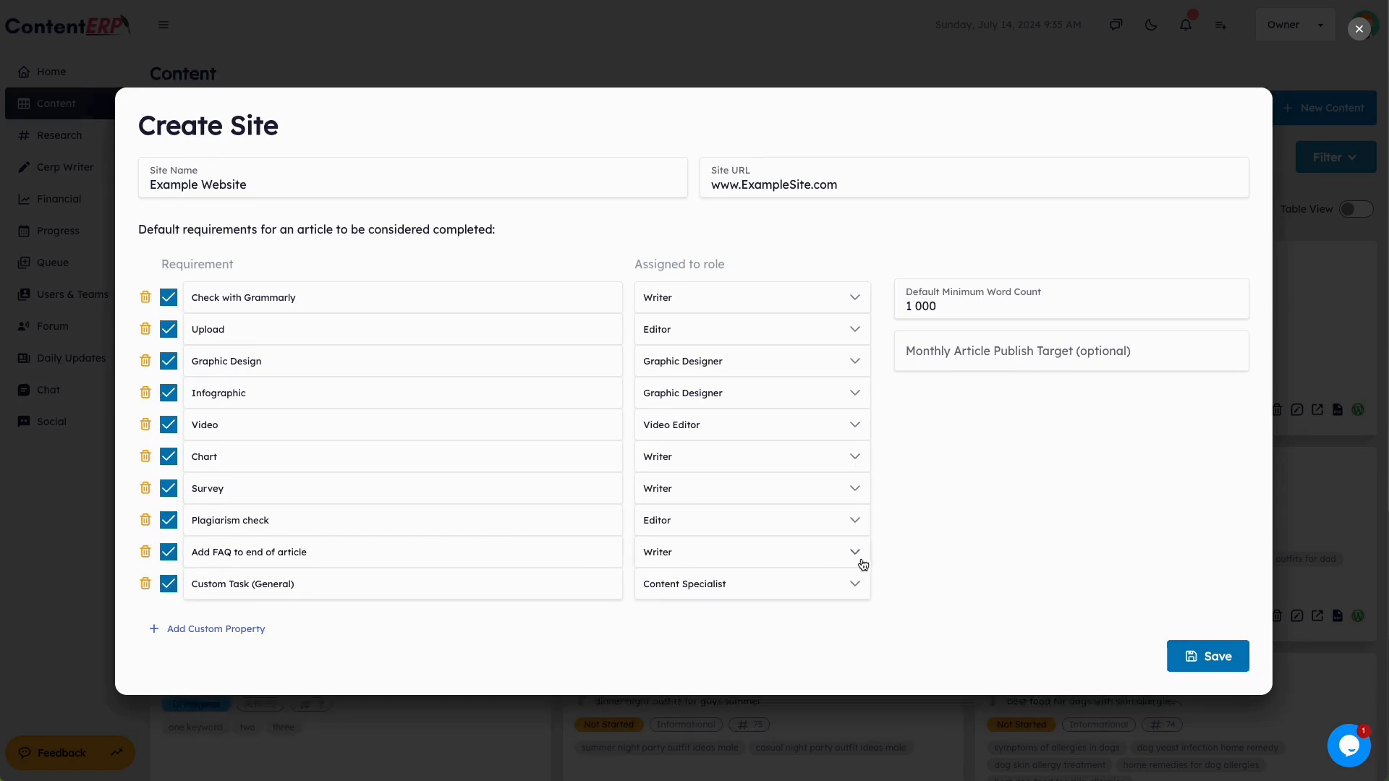
# Set the default minimum word count to 1500 and the monthly article publish target to 50, and save the site.
pyautogui.click(918, 307)
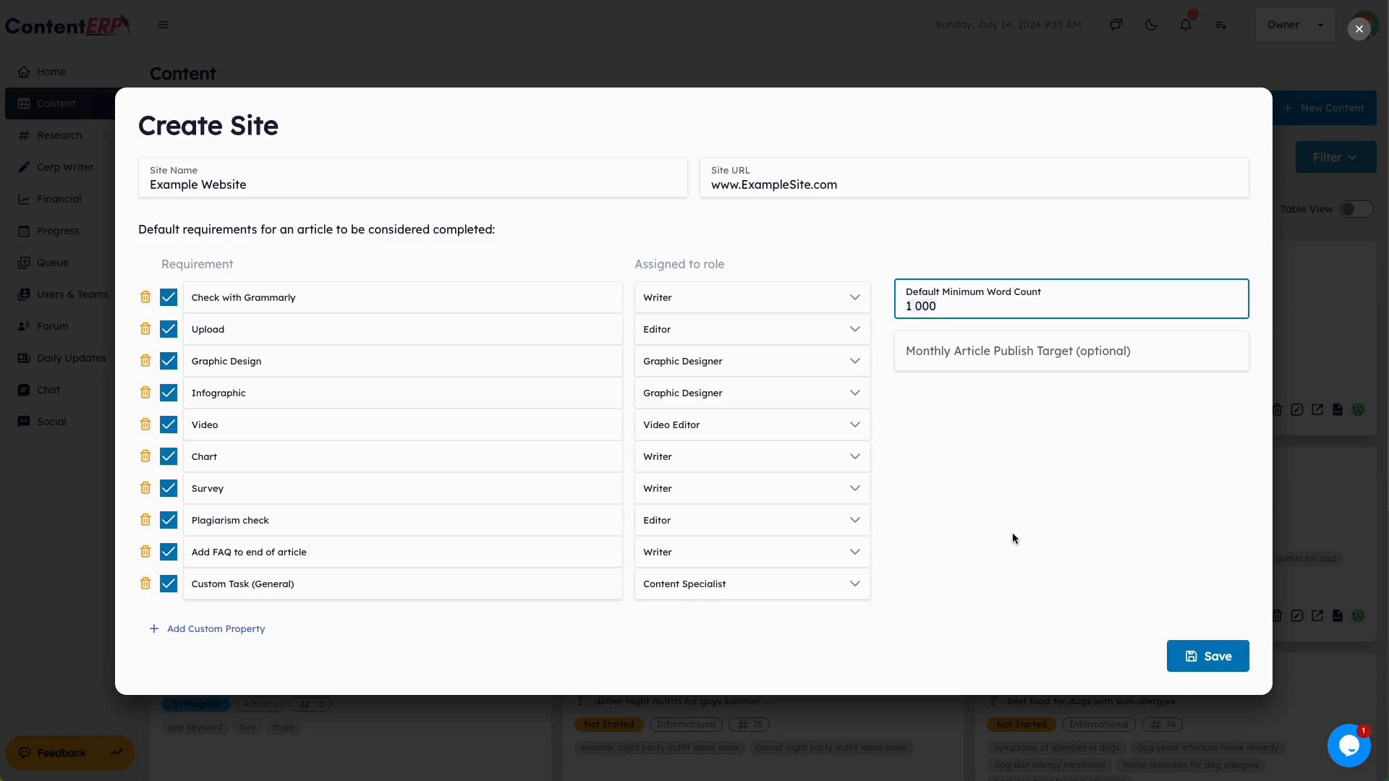
pyautogui.press('Delete')
pyautogui.write('5')
pyautogui.click(1042, 626)
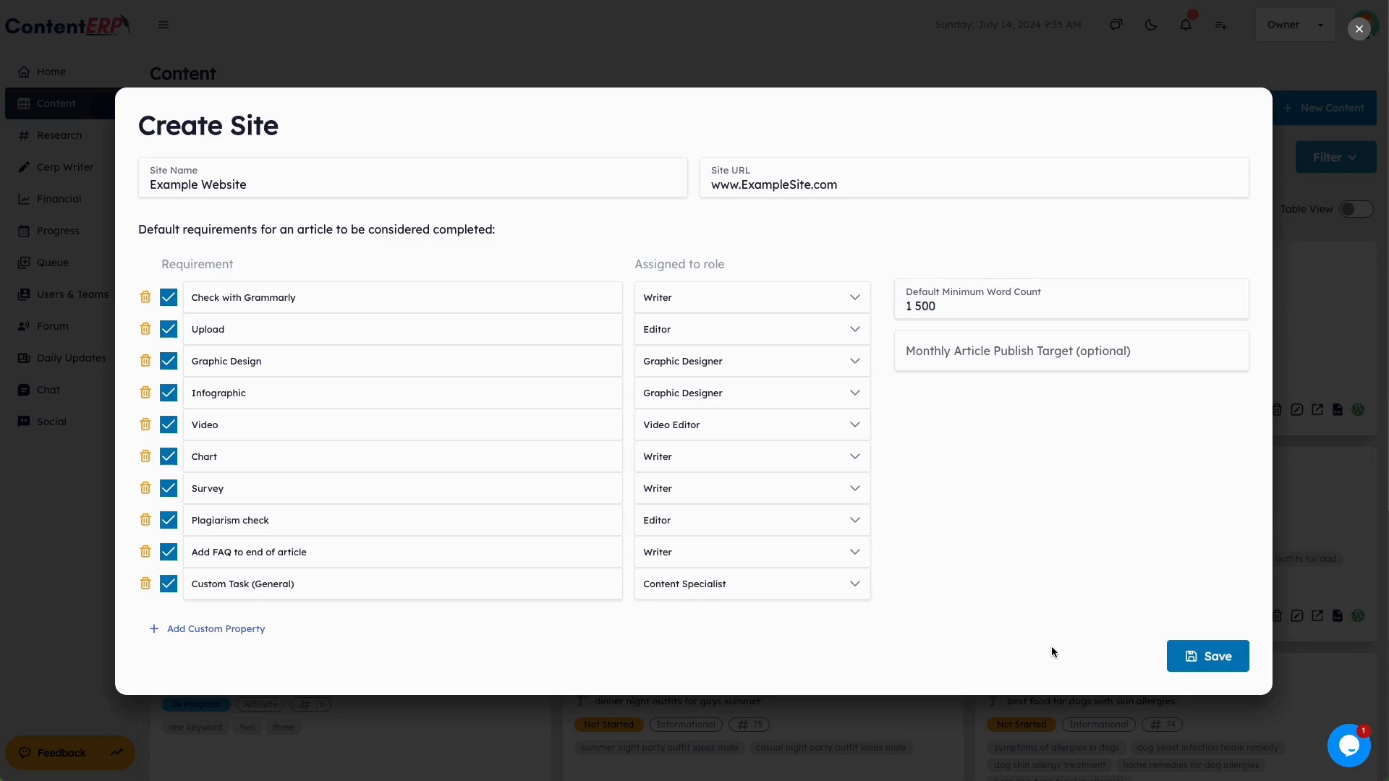
pyautogui.click(1021, 362)
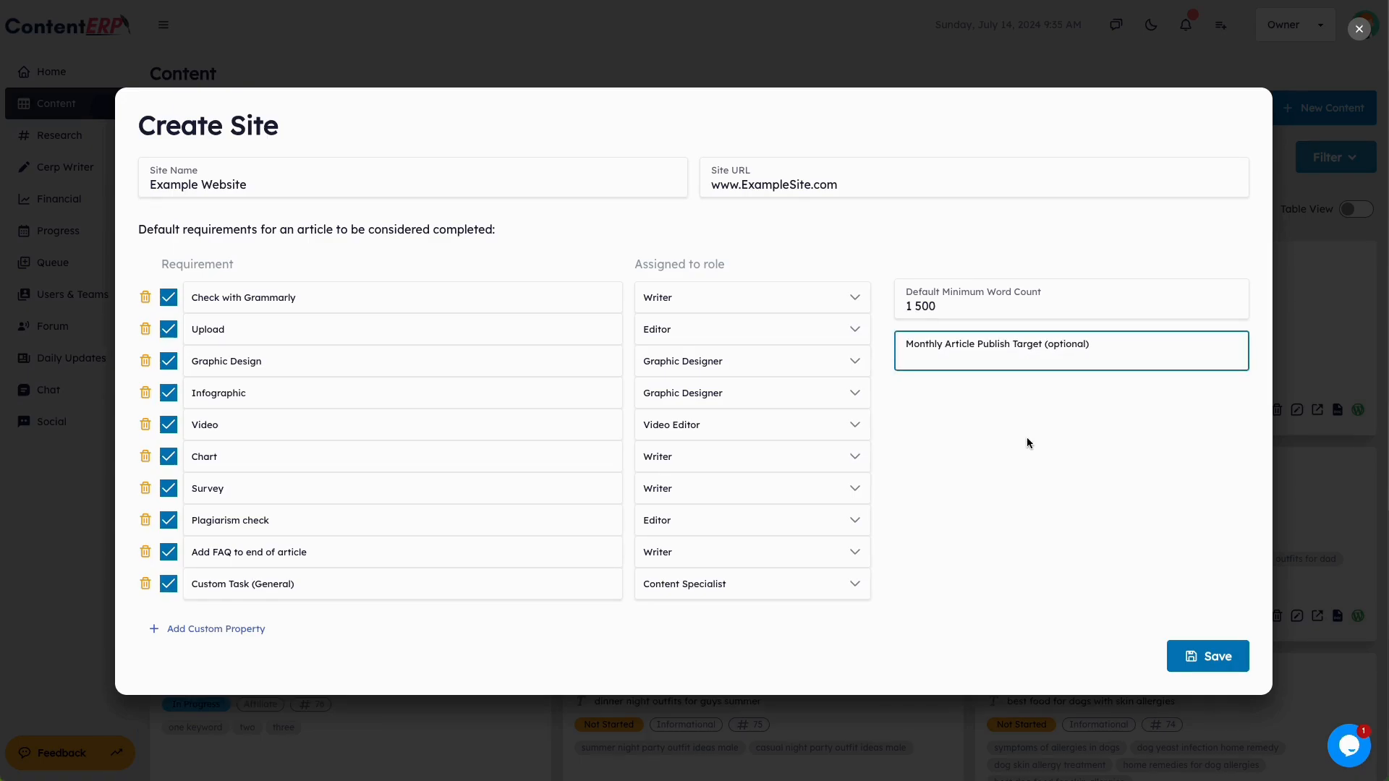
pyautogui.write('50')
pyautogui.click(1087, 476)
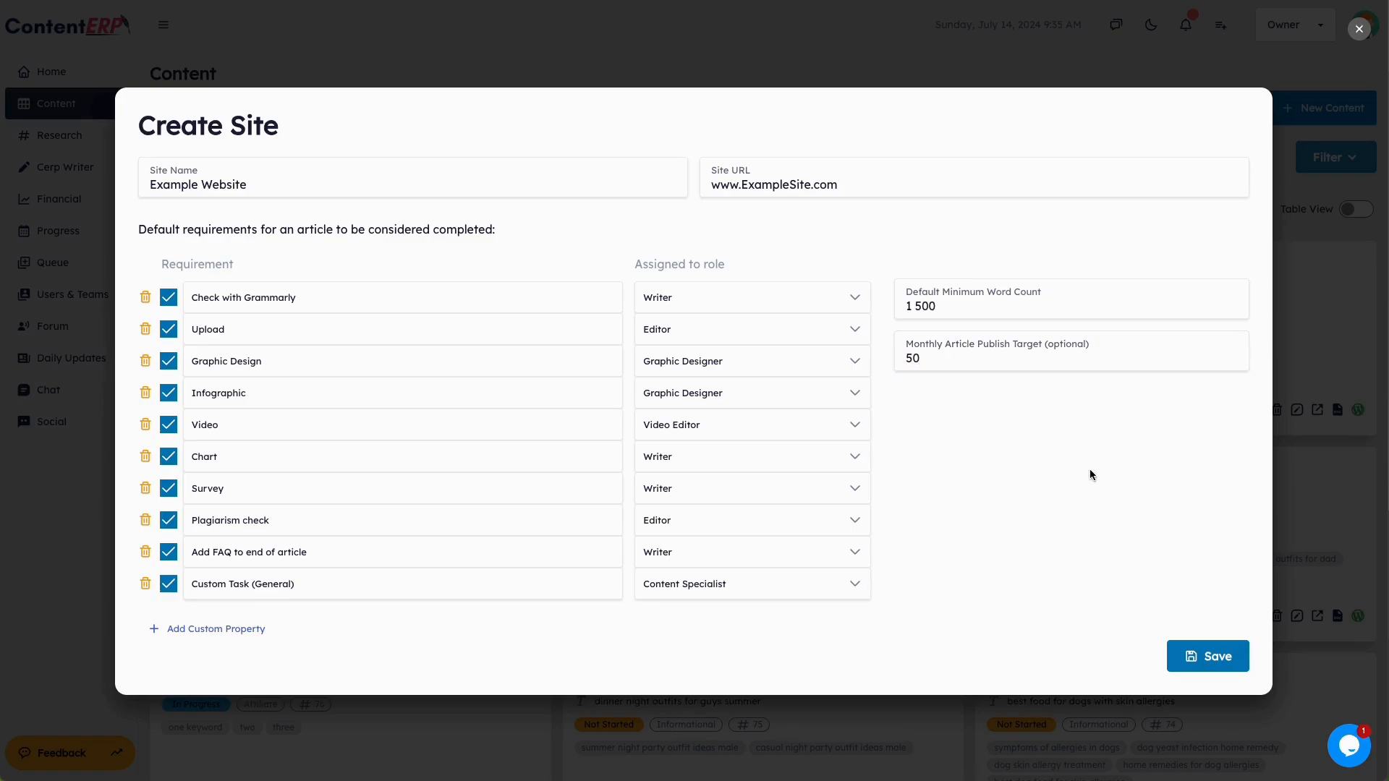
pyautogui.click(1193, 658)
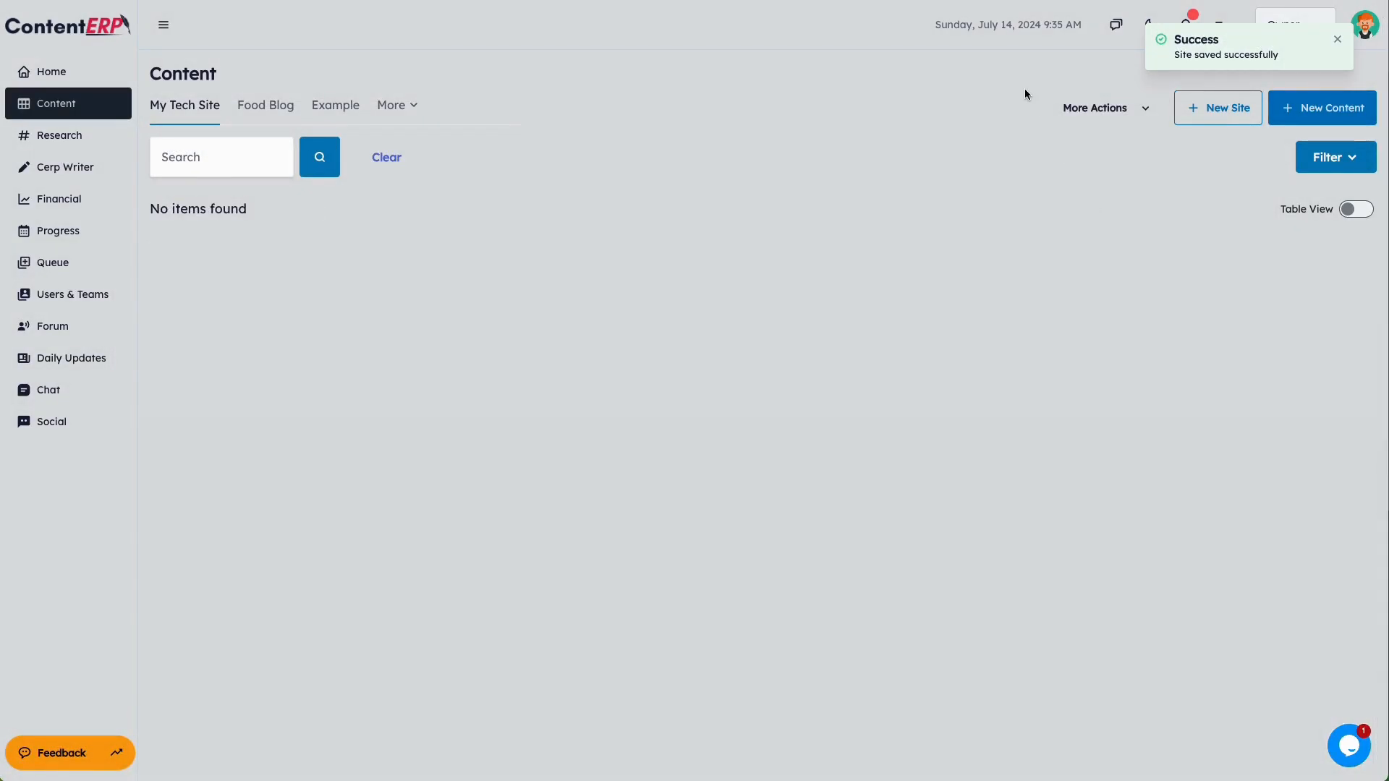
# Reorder the sites so that Example Website comes first, and save the order.
pyautogui.click(1095, 108)
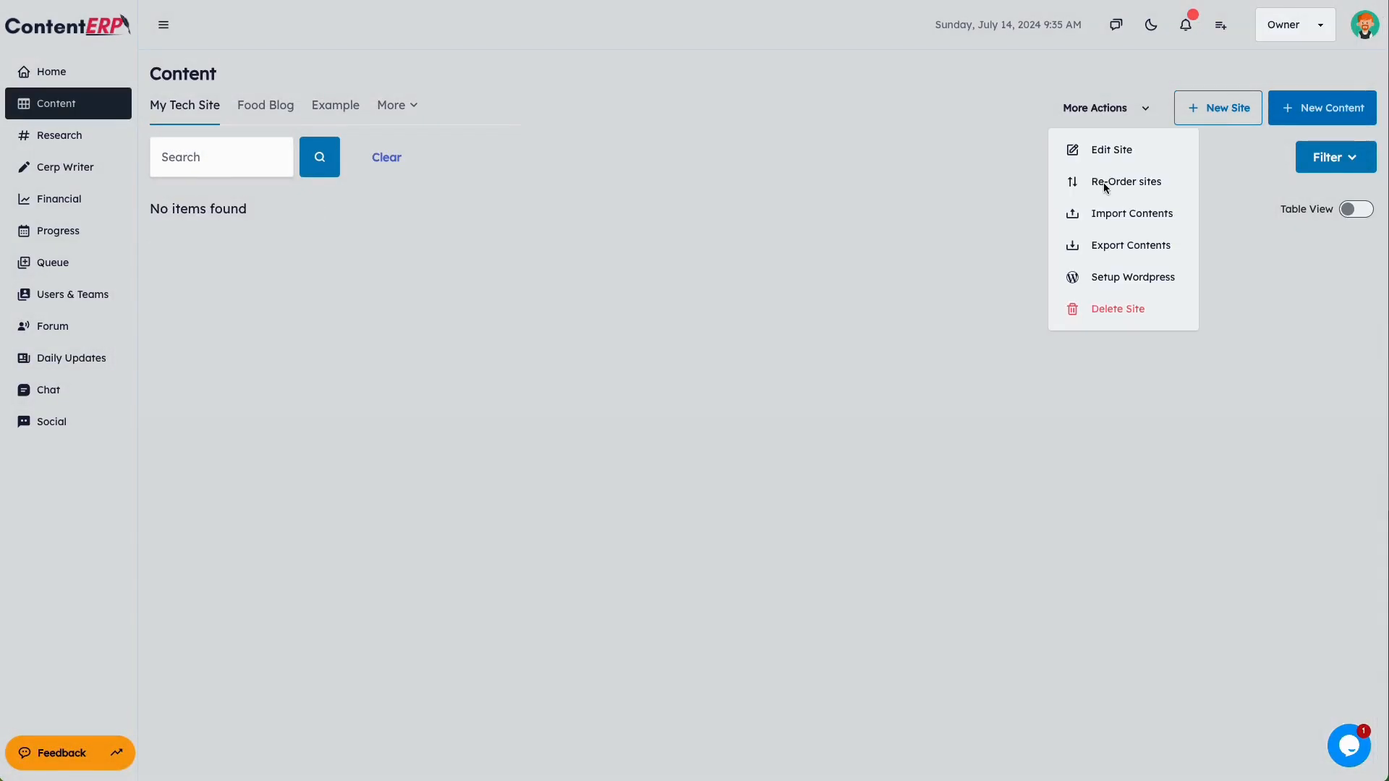
pyautogui.click(1105, 182)
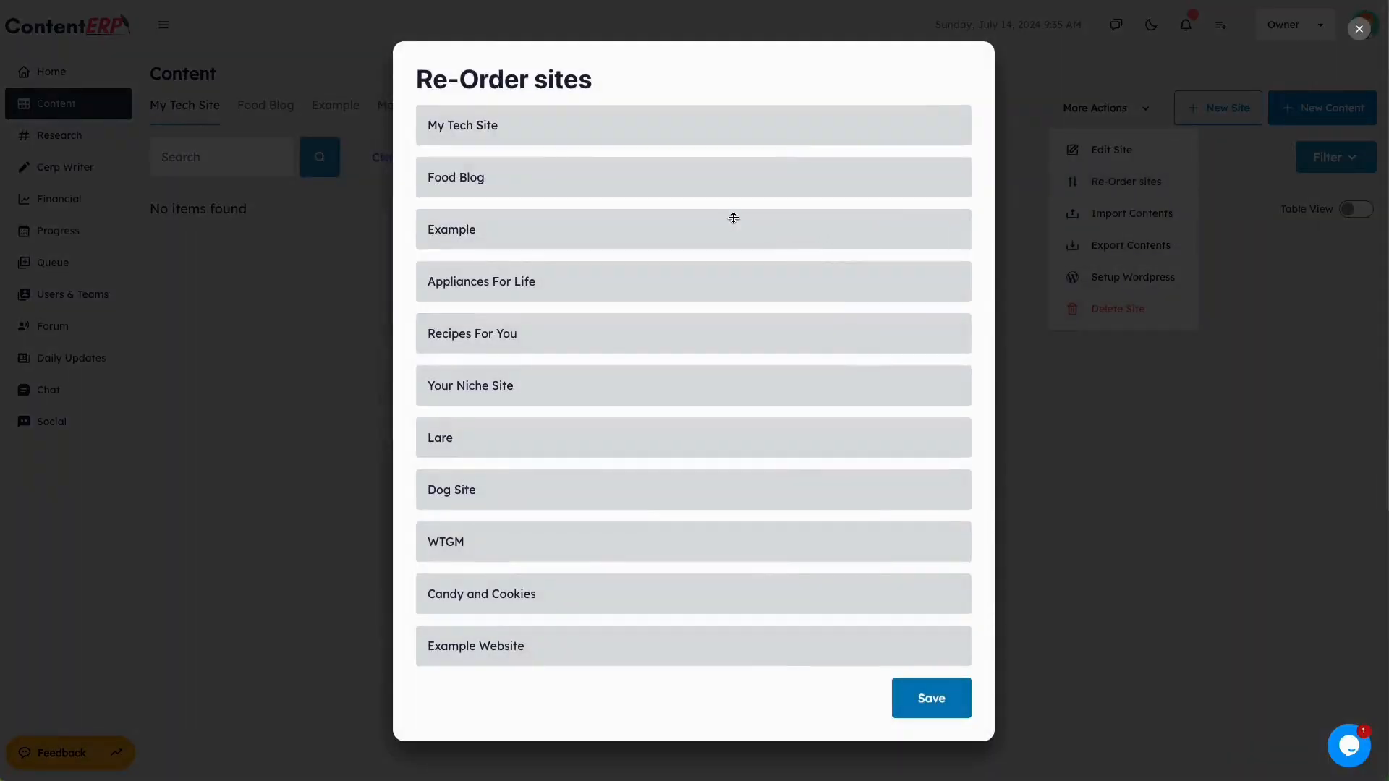
pyautogui.moveTo(583, 648); pyautogui.dragTo(583, 124)
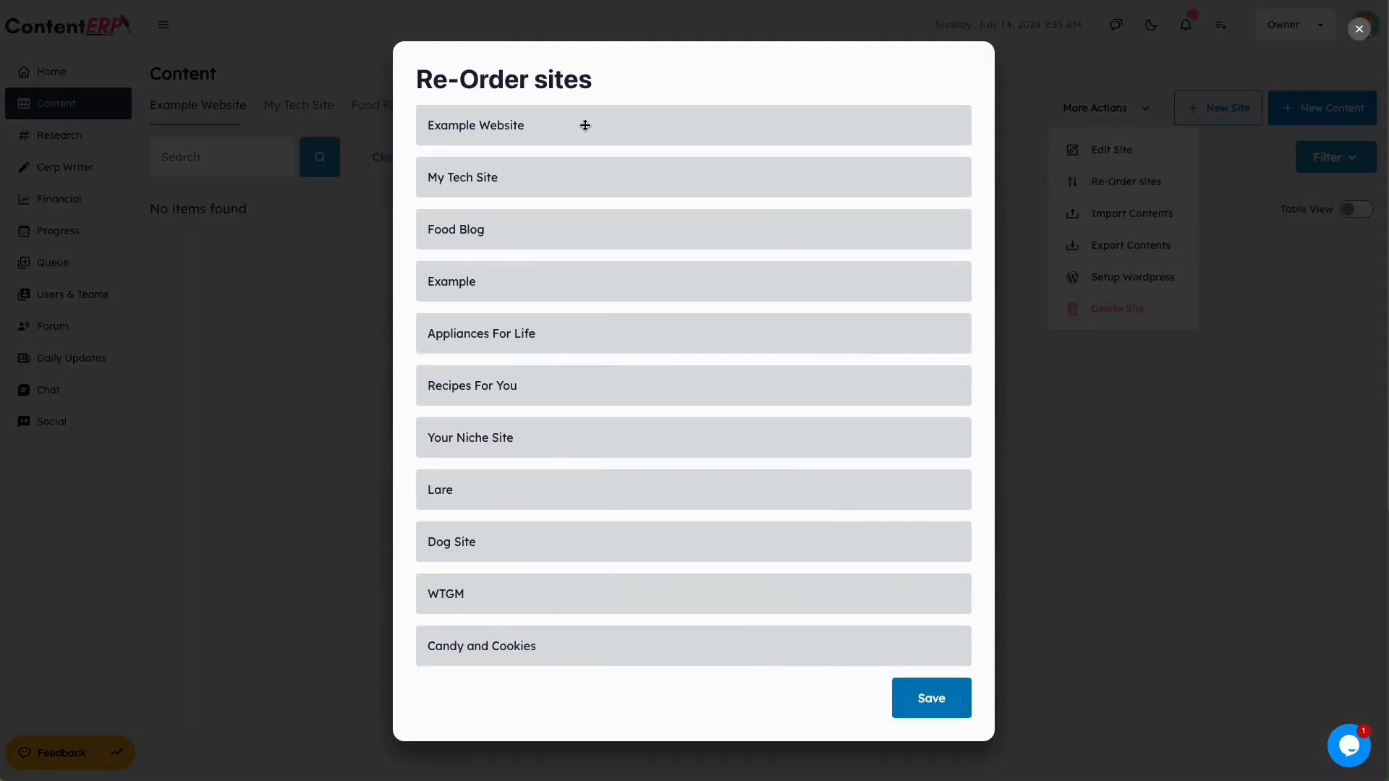
pyautogui.click(932, 702)
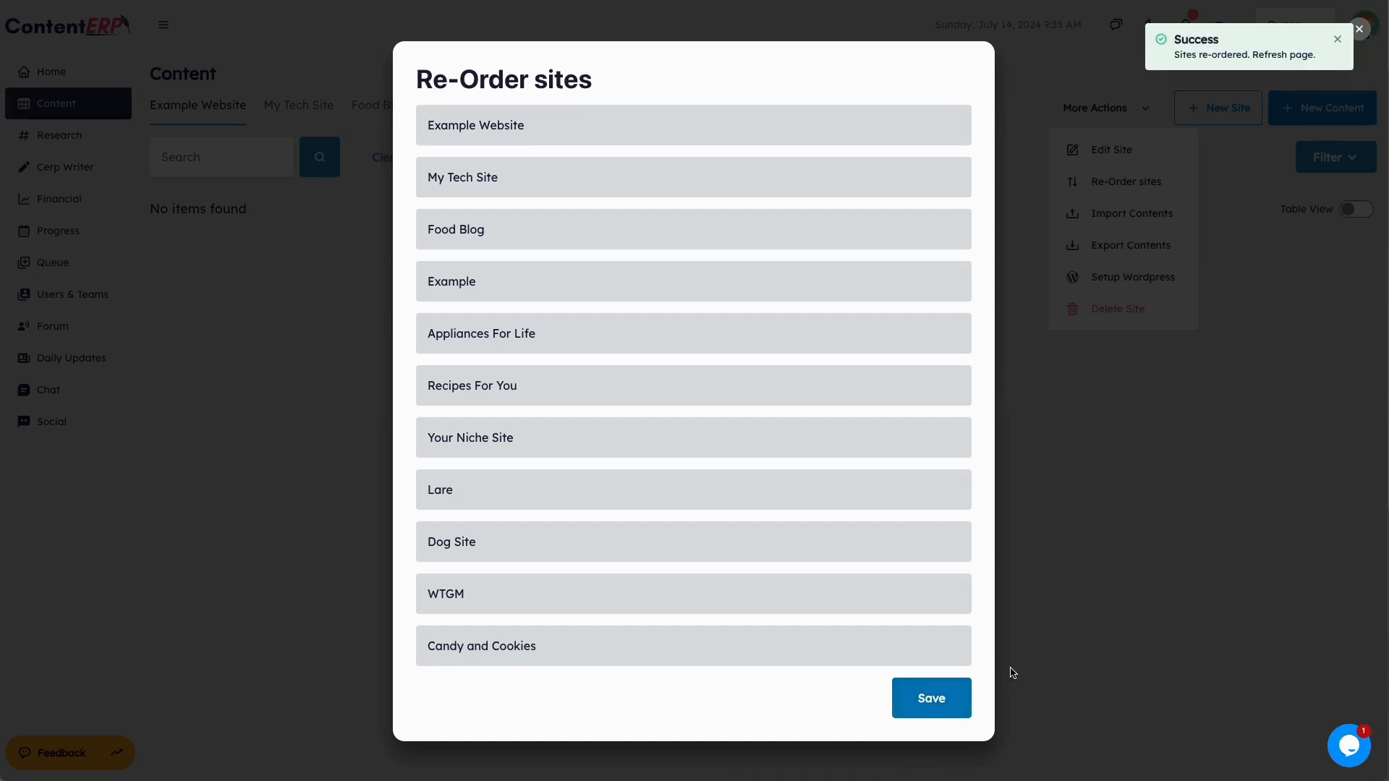
pyautogui.click(1150, 436)
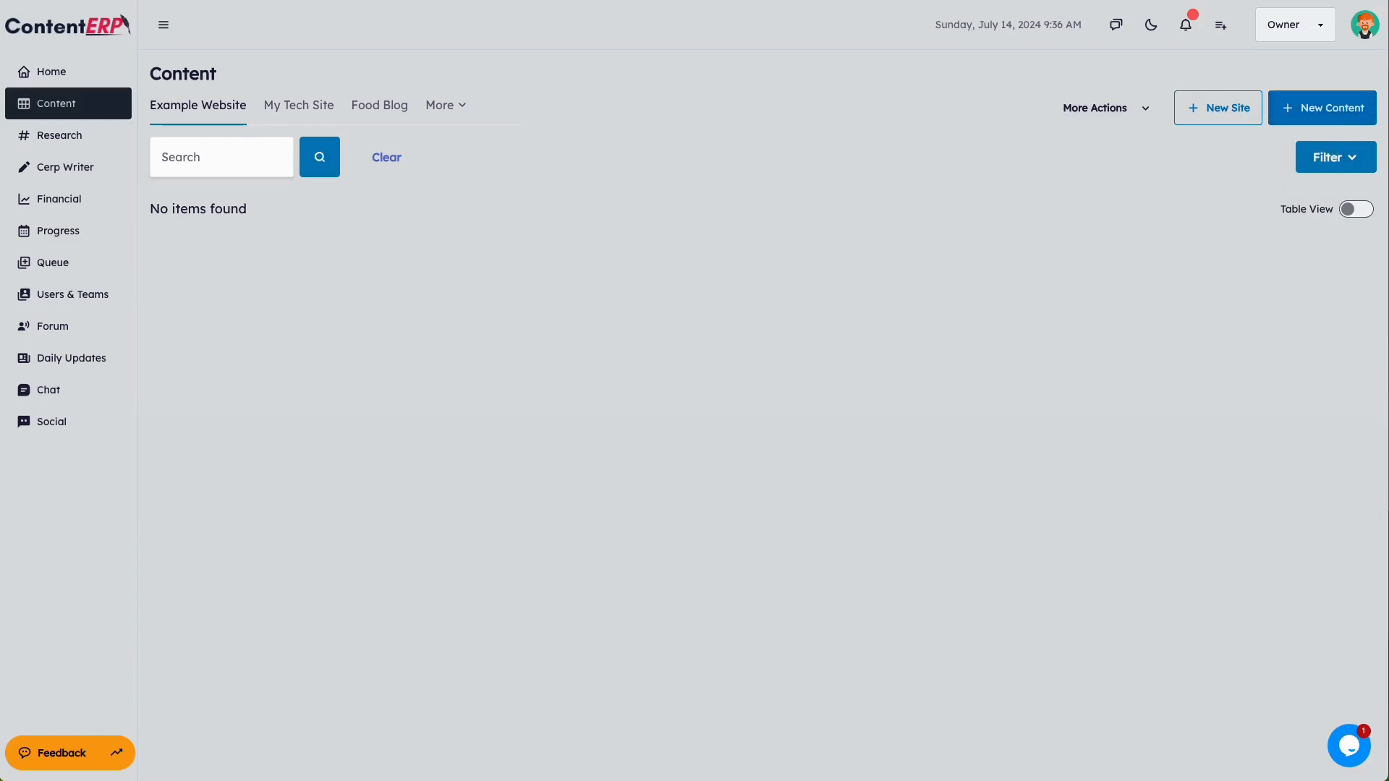
# Start a new content item for Example Website with the main keyword Funny Historical Facts.
pyautogui.click(1290, 107)
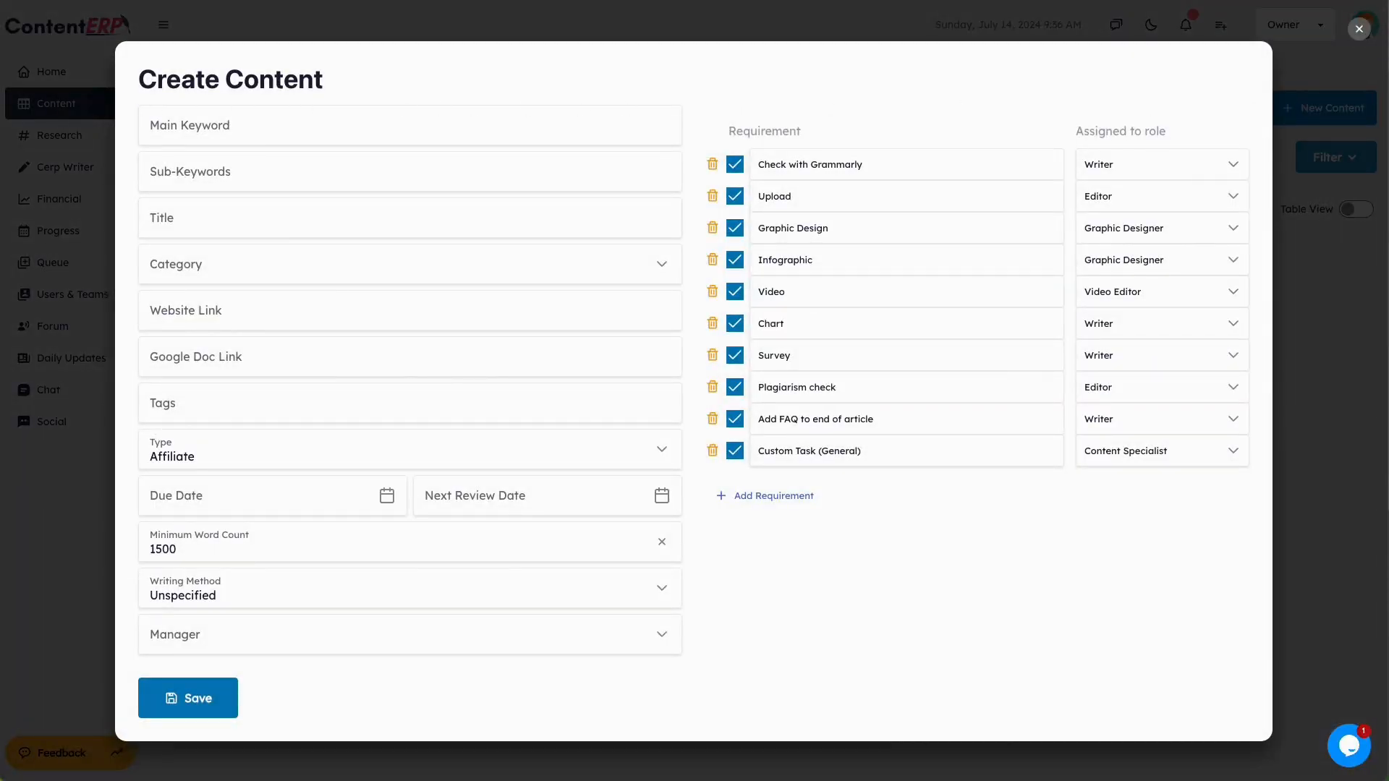
pyautogui.click(241, 125)
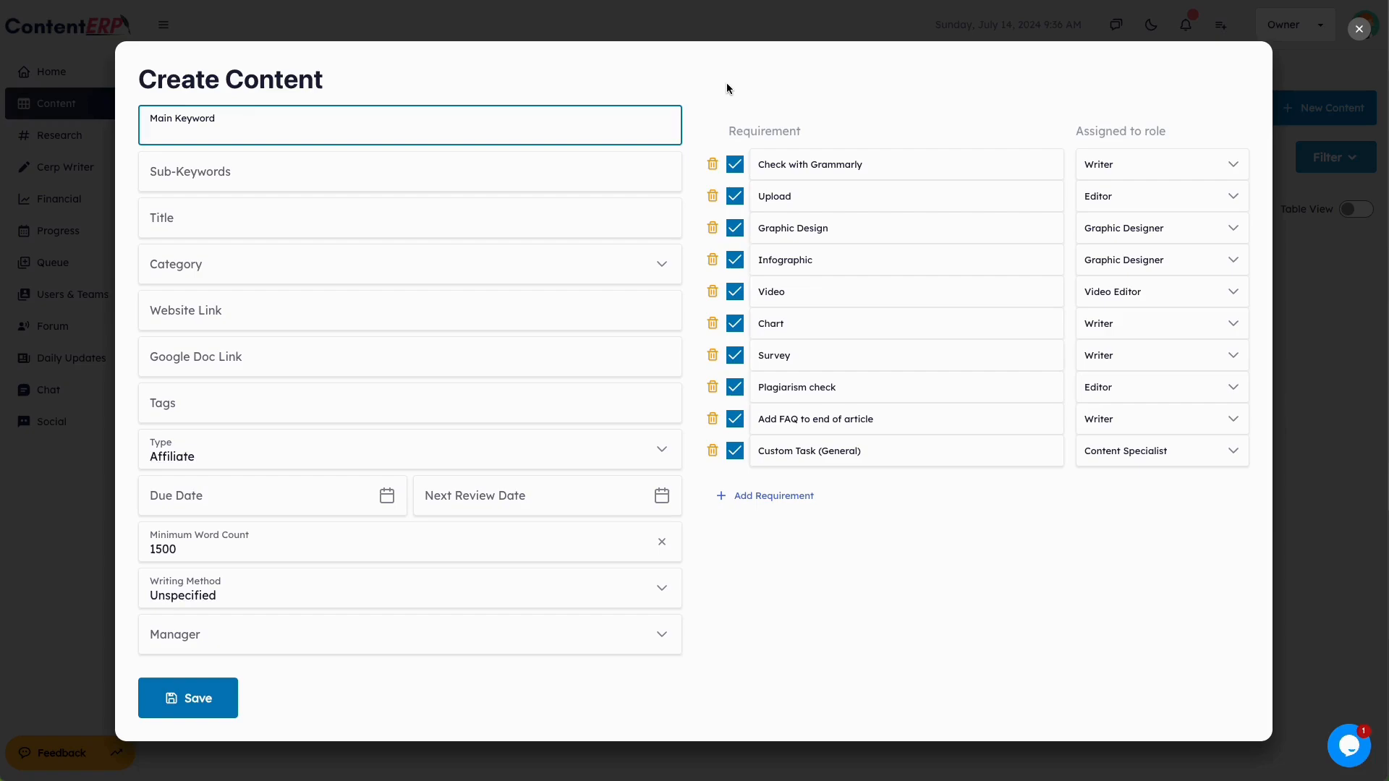
pyautogui.write('T')
pyautogui.press('BackSpace')
pyautogui.write('Be')
pyautogui.press('BackSpace')
pyautogui.press('BackSpace')
pyautogui.write('Treats for Dogs')
pyautogui.press('Tab')
pyautogui.hotkey('shift', 'Tab')
pyautogui.write('Funny')
pyautogui.write(' Things')
pyautogui.hotkey('ctrl', 'BackSpace')
pyautogui.write('Historical Facts')
pyautogui.press('Tab')
pyautogui.write('10')
pyautogui.press('BackSpace')
pyautogui.press('BackSpace')
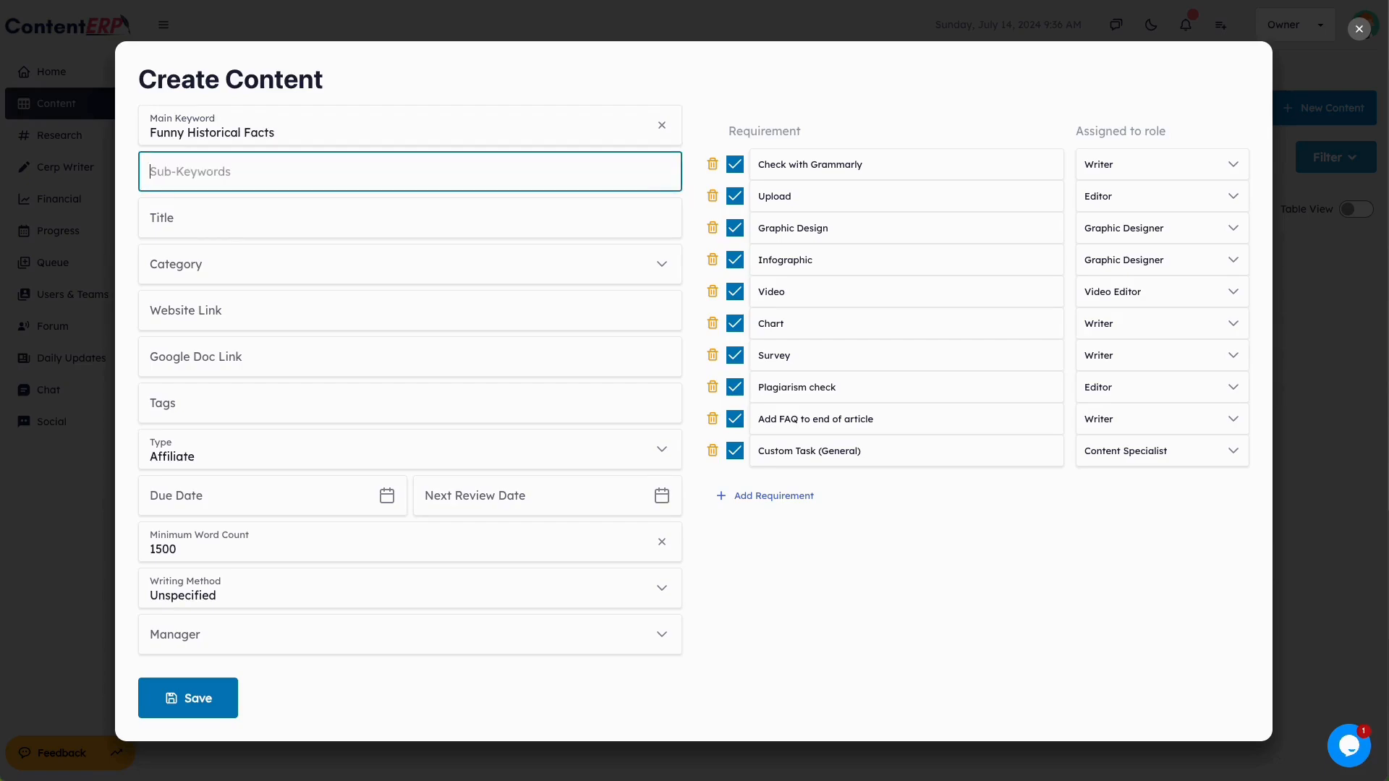
pyautogui.press('Tab')
pyautogui.write('10 Histor')
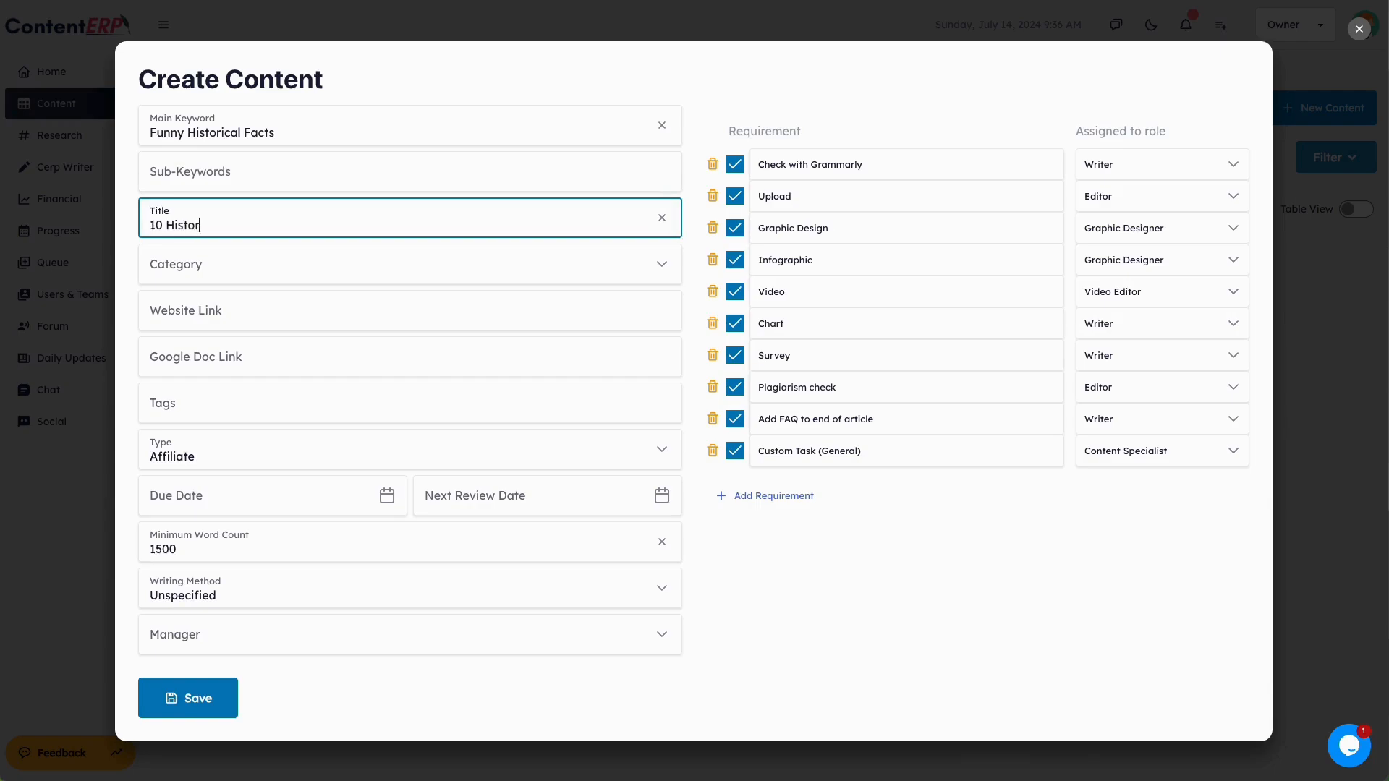
pyautogui.write('ical Fac')
pyautogui.press('BackSpace')
pyautogui.press('BackSpace')
pyautogui.press('BackSpace')
pyautogui.press('BackSpace')
pyautogui.press('BackSpace')
pyautogui.press('BackSpace')
pyautogui.press('BackSpace')
pyautogui.press('BackSpace')
pyautogui.press('BackSpace')
pyautogui.press('BackSpace')
pyautogui.press('BackSpace')
pyautogui.press('BackSpace')
pyautogui.press('BackSpace')
pyautogui.press('BackSpace')
pyautogui.press('BackSpace')
pyautogui.press('BackSpace')
pyautogui.press('BackSpace')
# Add History as a sub-keyword of the new content item.
pyautogui.hotkey('shift', 'Tab')
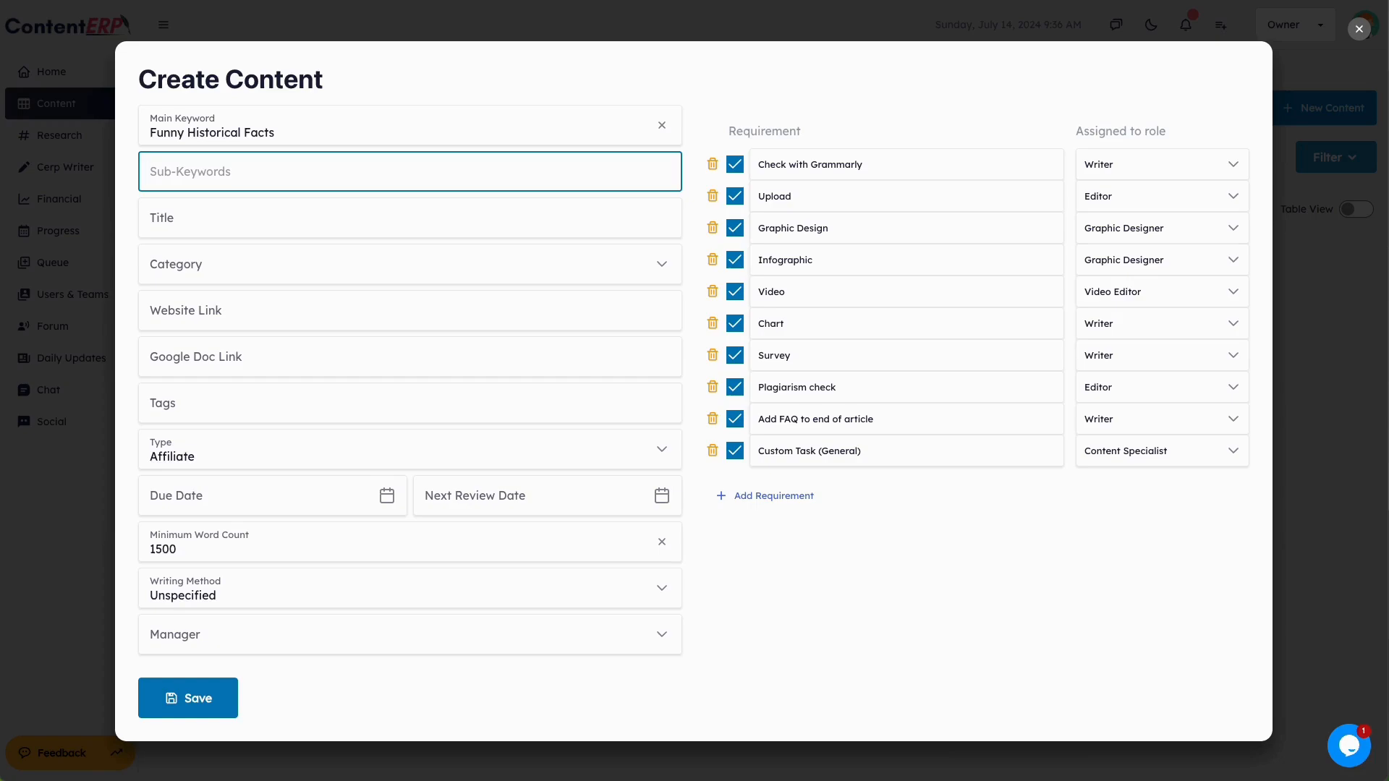
pyautogui.write('History')
pyautogui.press('Return')
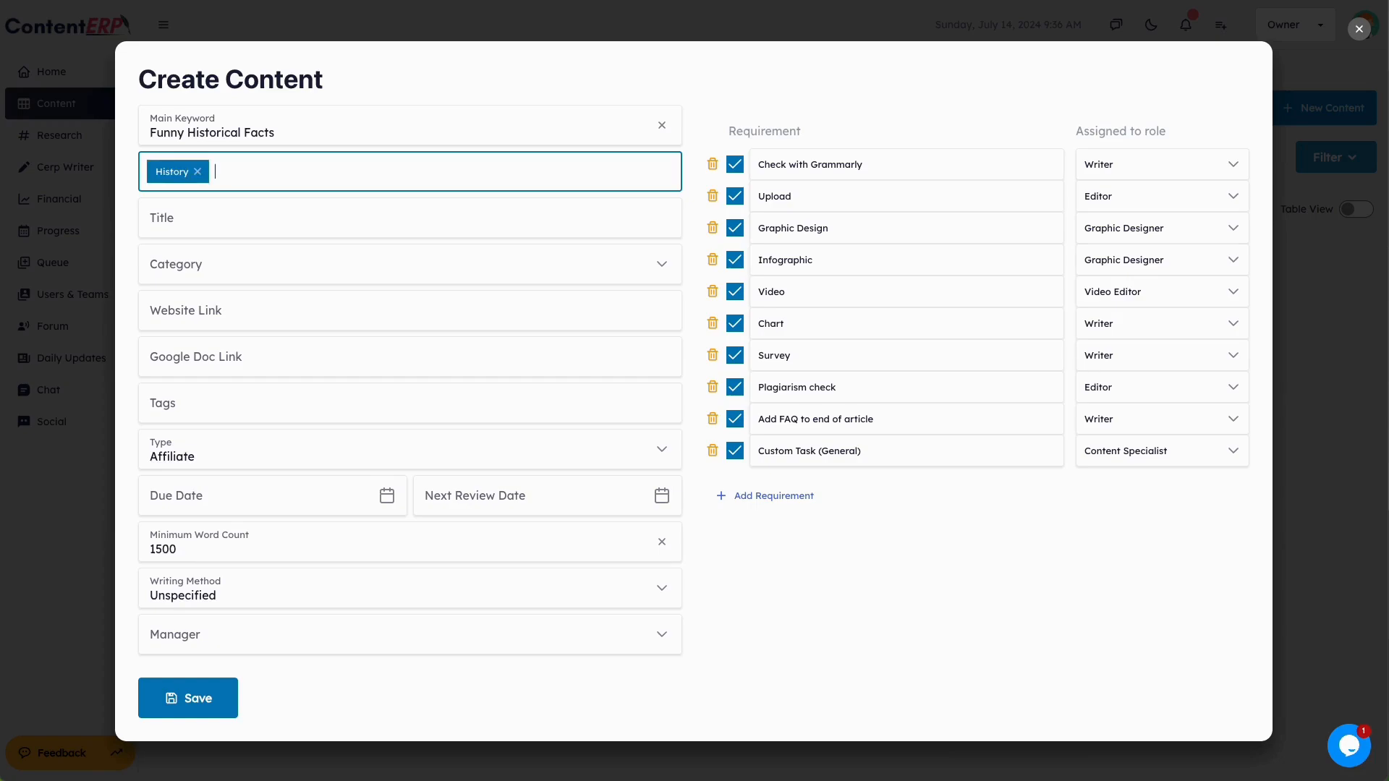
pyautogui.click(176, 197)
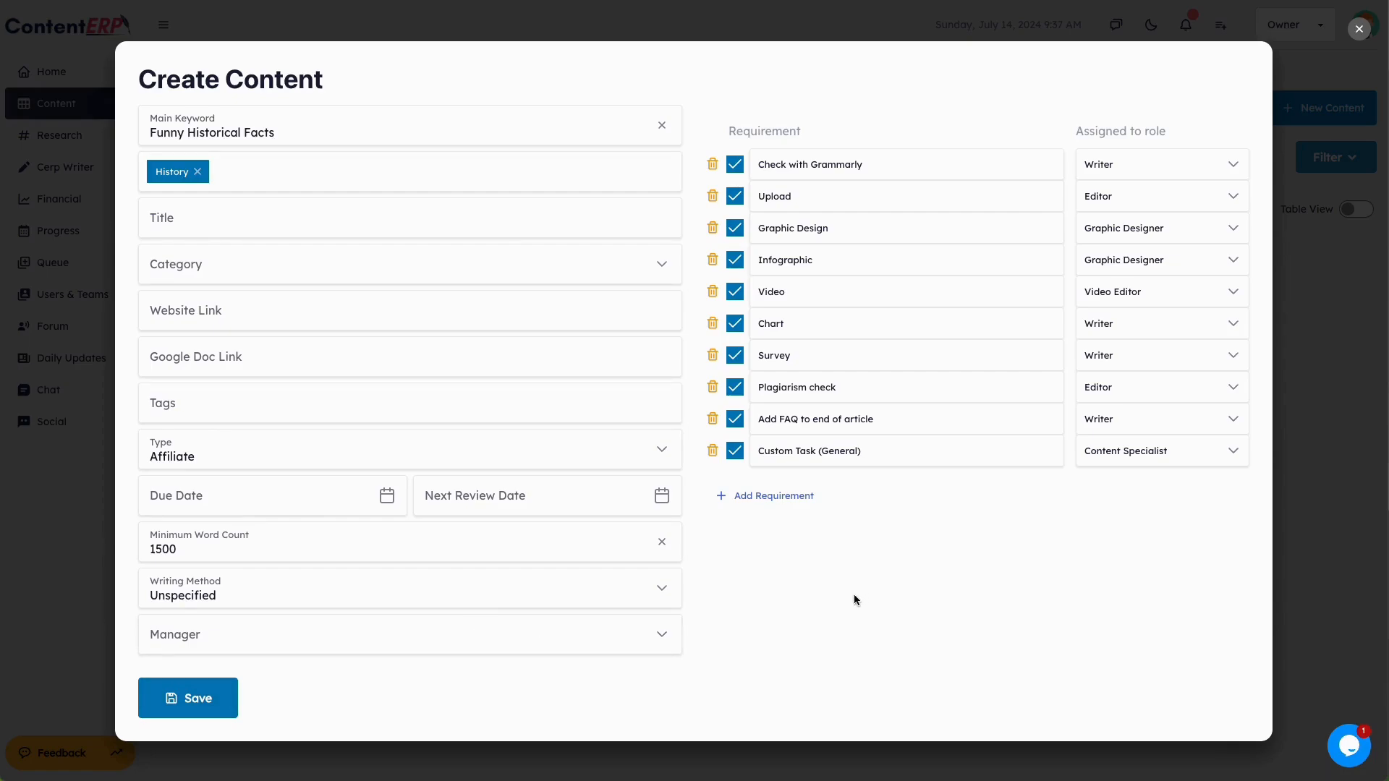
pyautogui.click(220, 316)
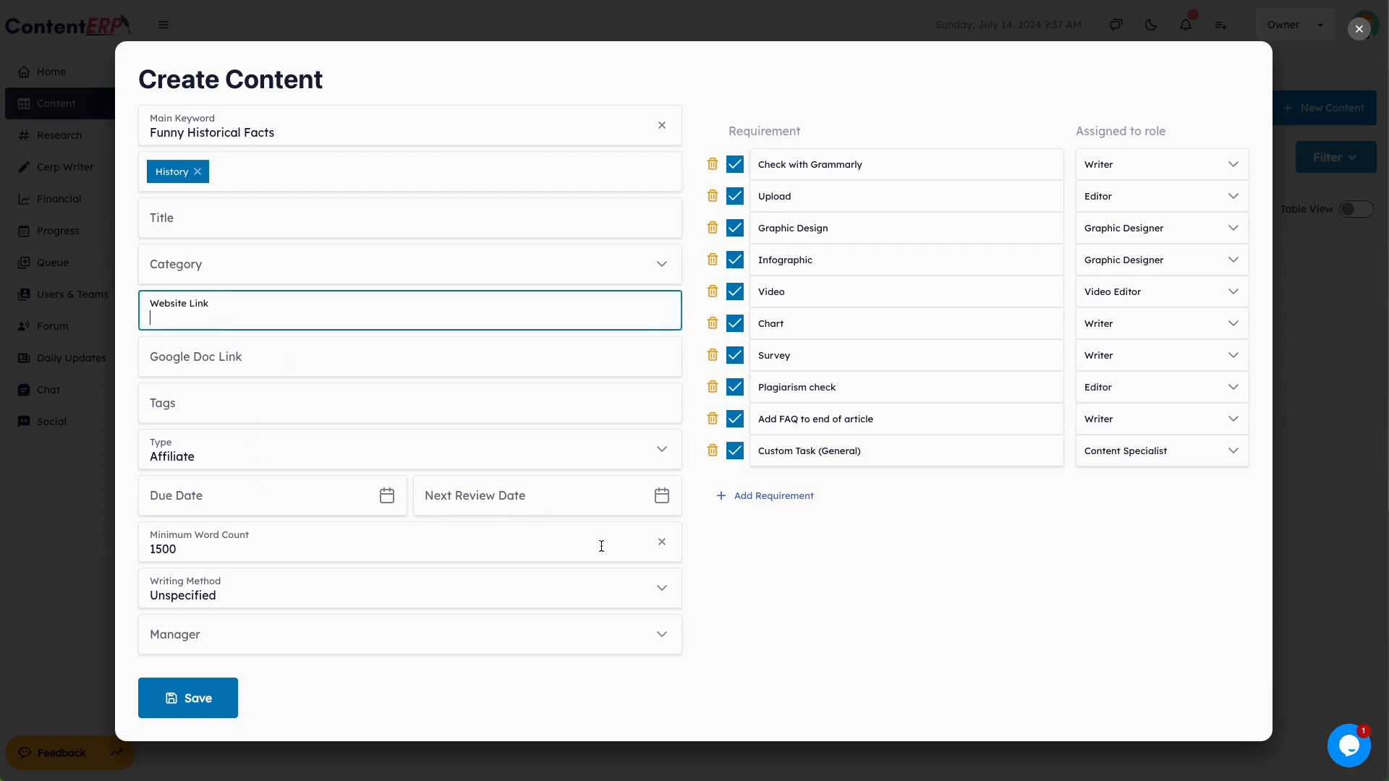
pyautogui.write('www.myhistorysite.com')
pyautogui.press('Tab')
pyautogui.write('/f')
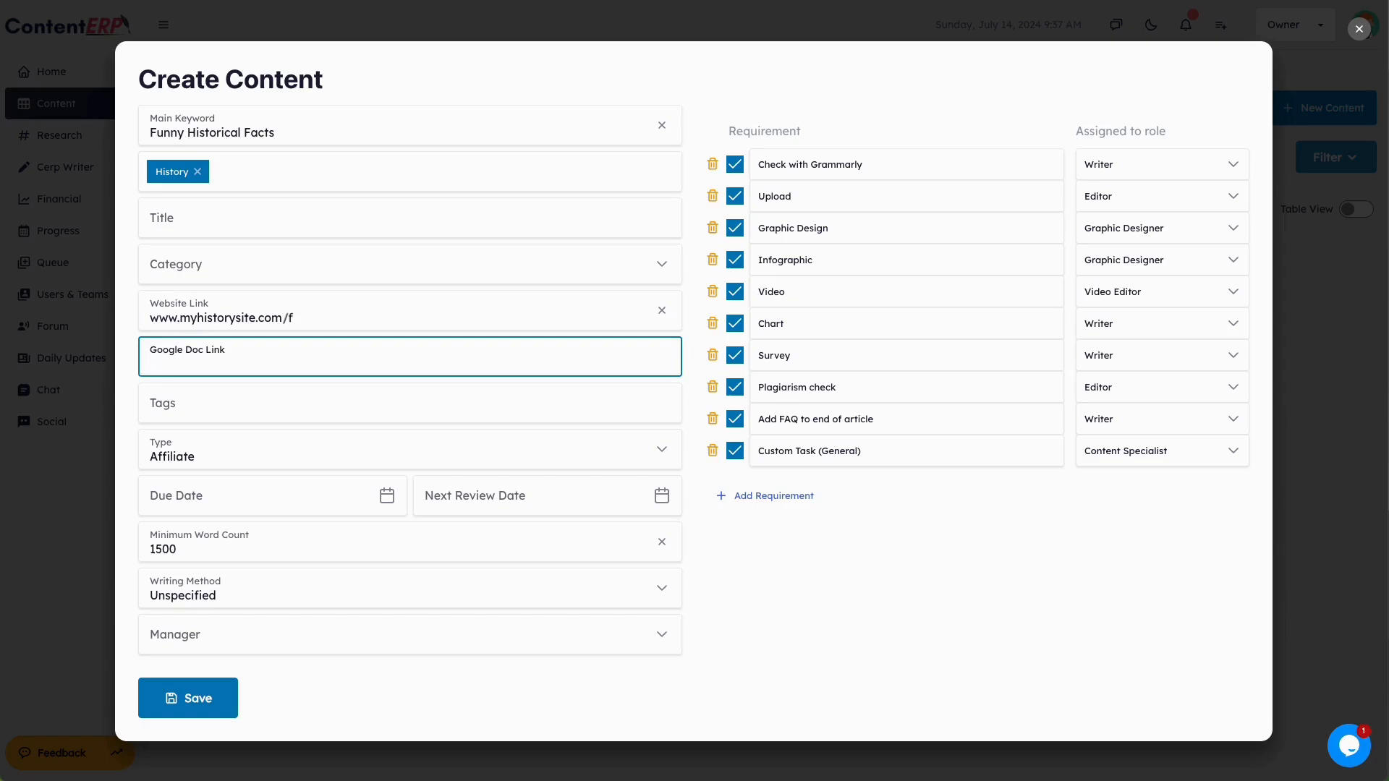
pyautogui.write('unny-historical-facts')
pyautogui.click(660, 640)
pyautogui.click(329, 310)
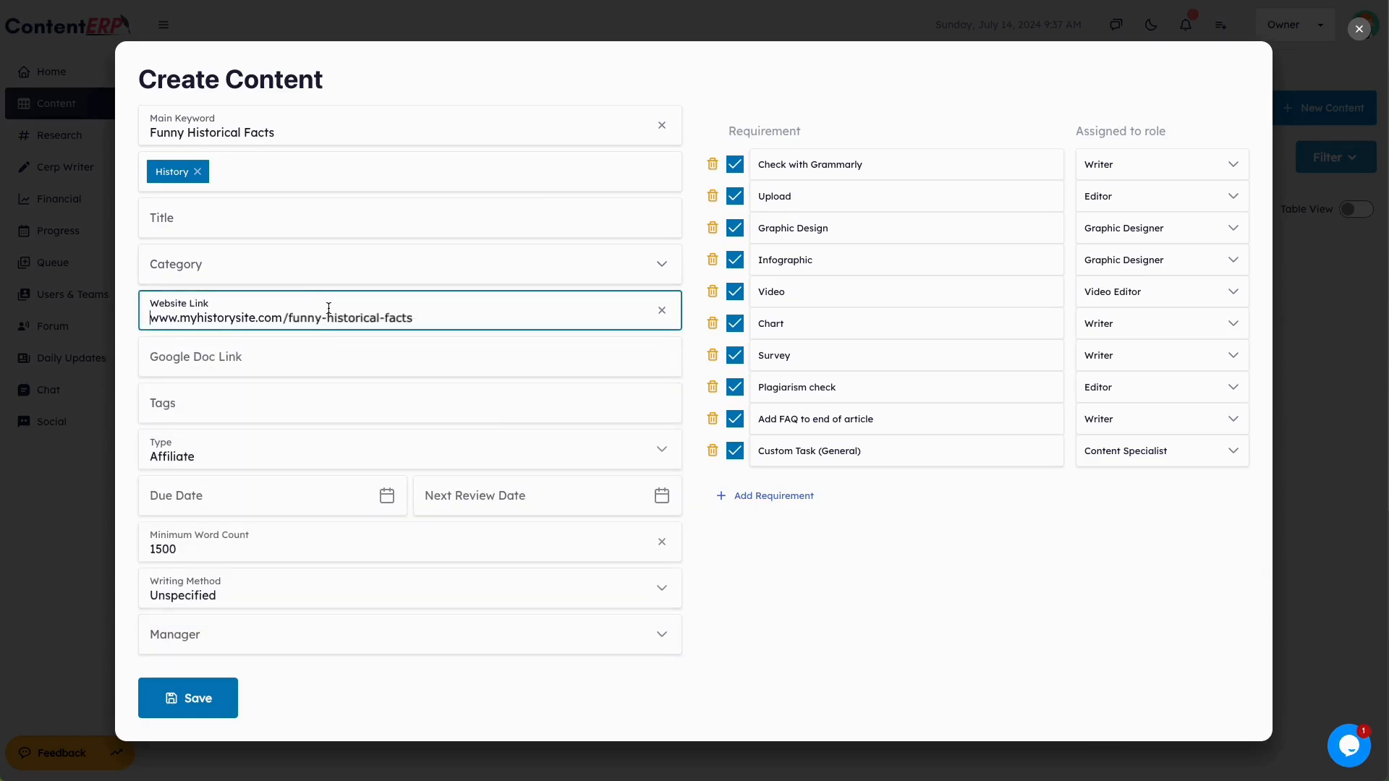
# Enter "Google Doc Link for easy access" as the Google Doc link and add the tag history.
pyautogui.click(173, 355)
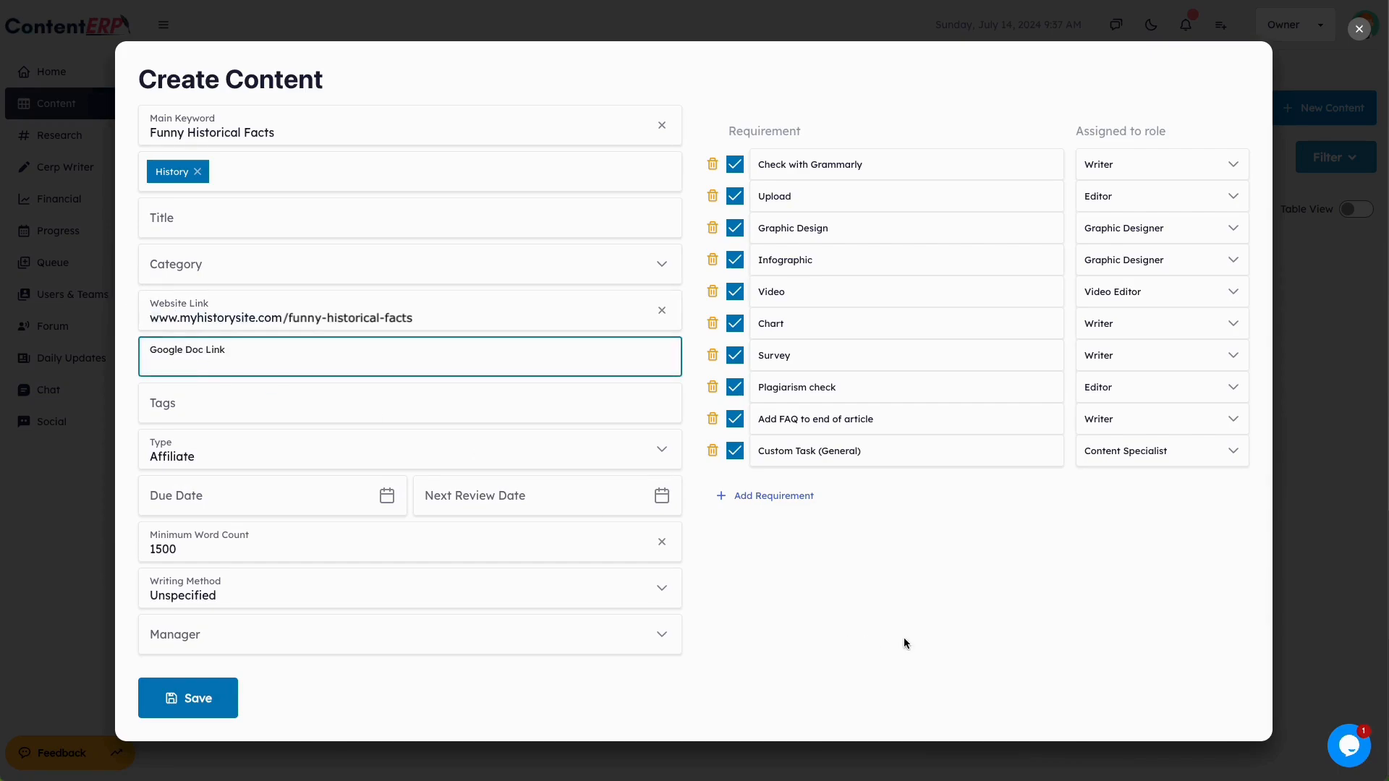
pyautogui.write('Google Doc Link for easy ')
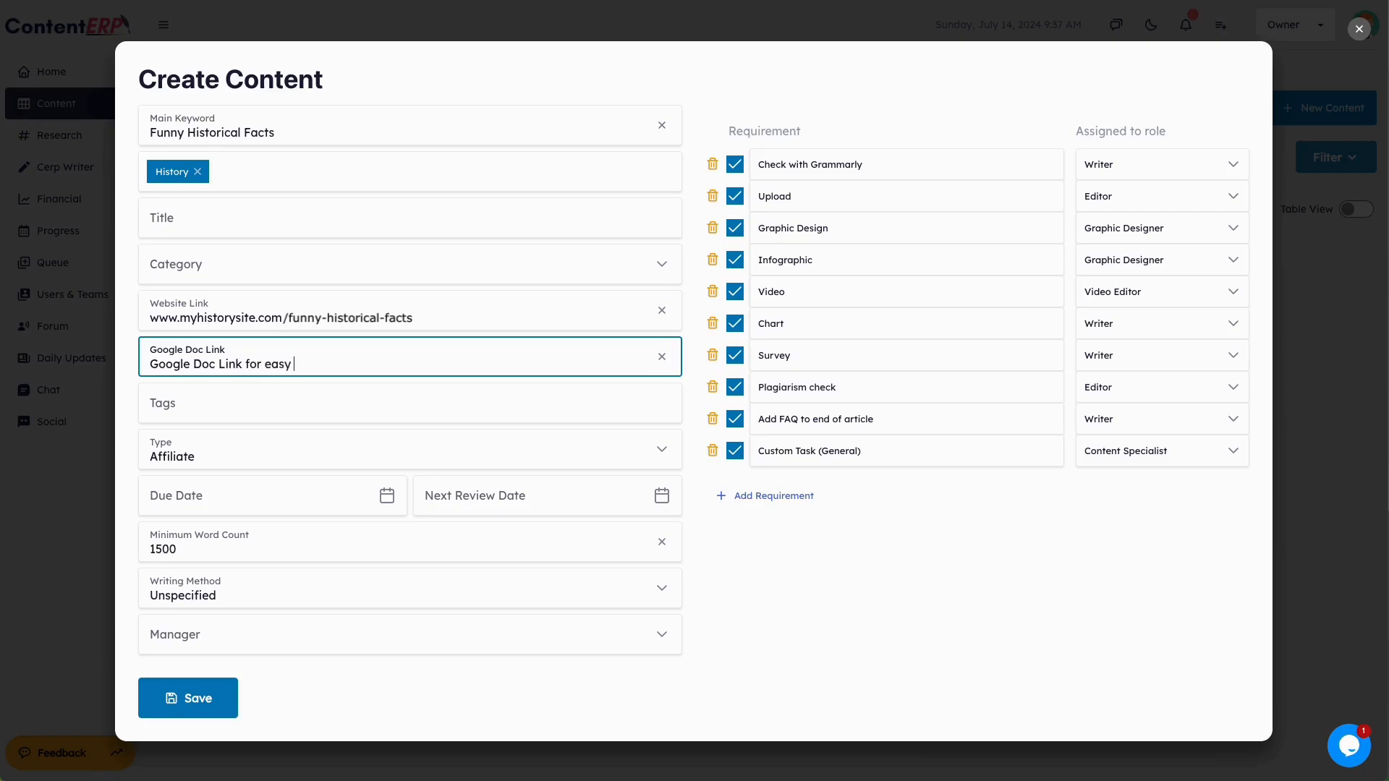
pyautogui.write('access')
pyautogui.press('Tab')
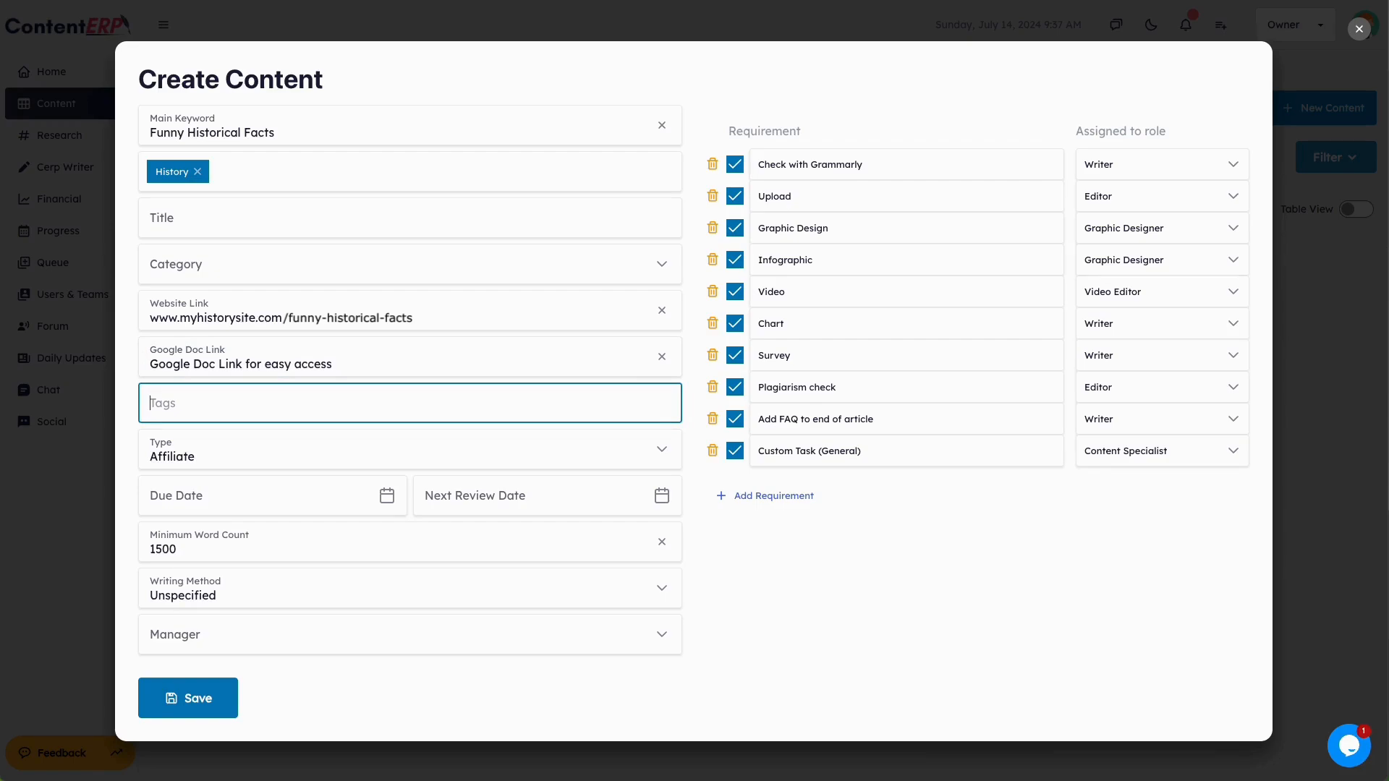
pyautogui.write('history')
pyautogui.press('Return')
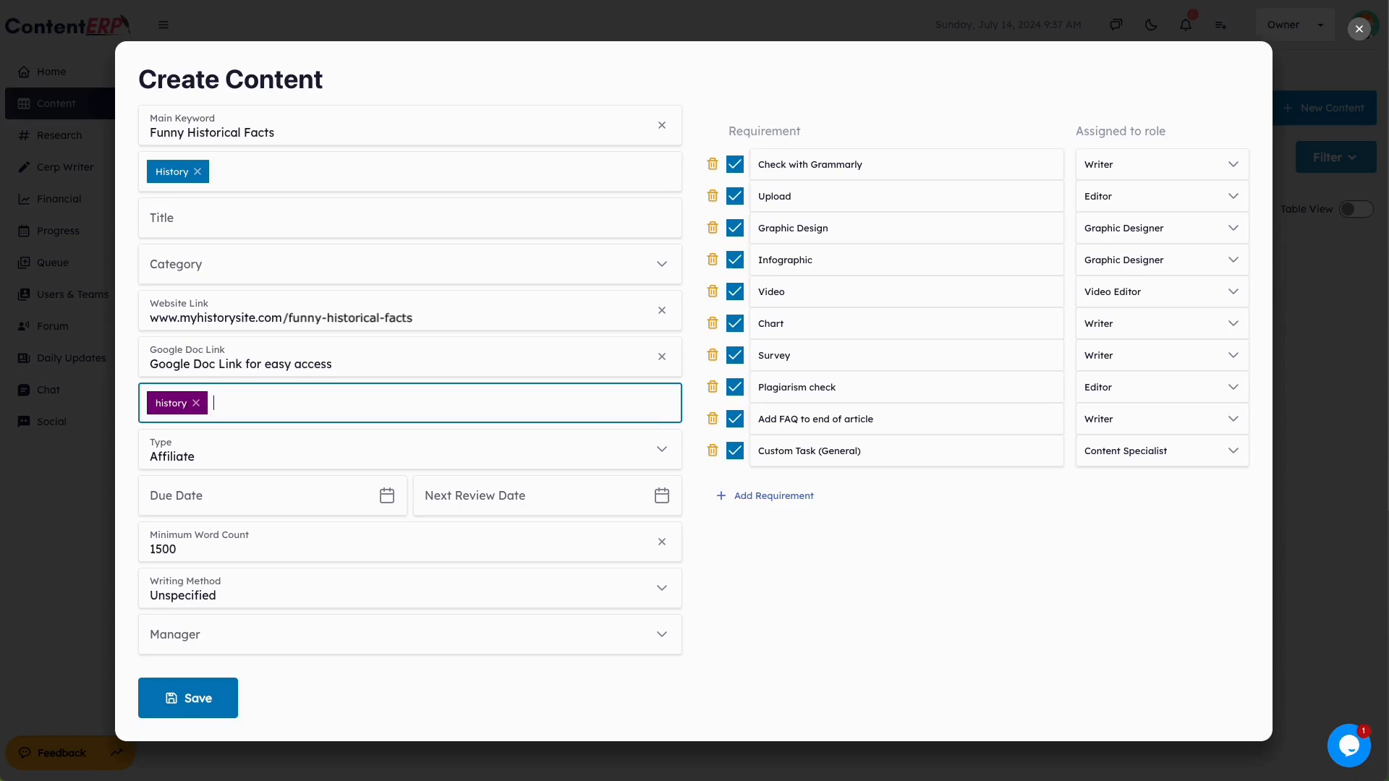
# Add the tags funny and knights to the new content item.
pyautogui.write('funny')
pyautogui.press('Return')
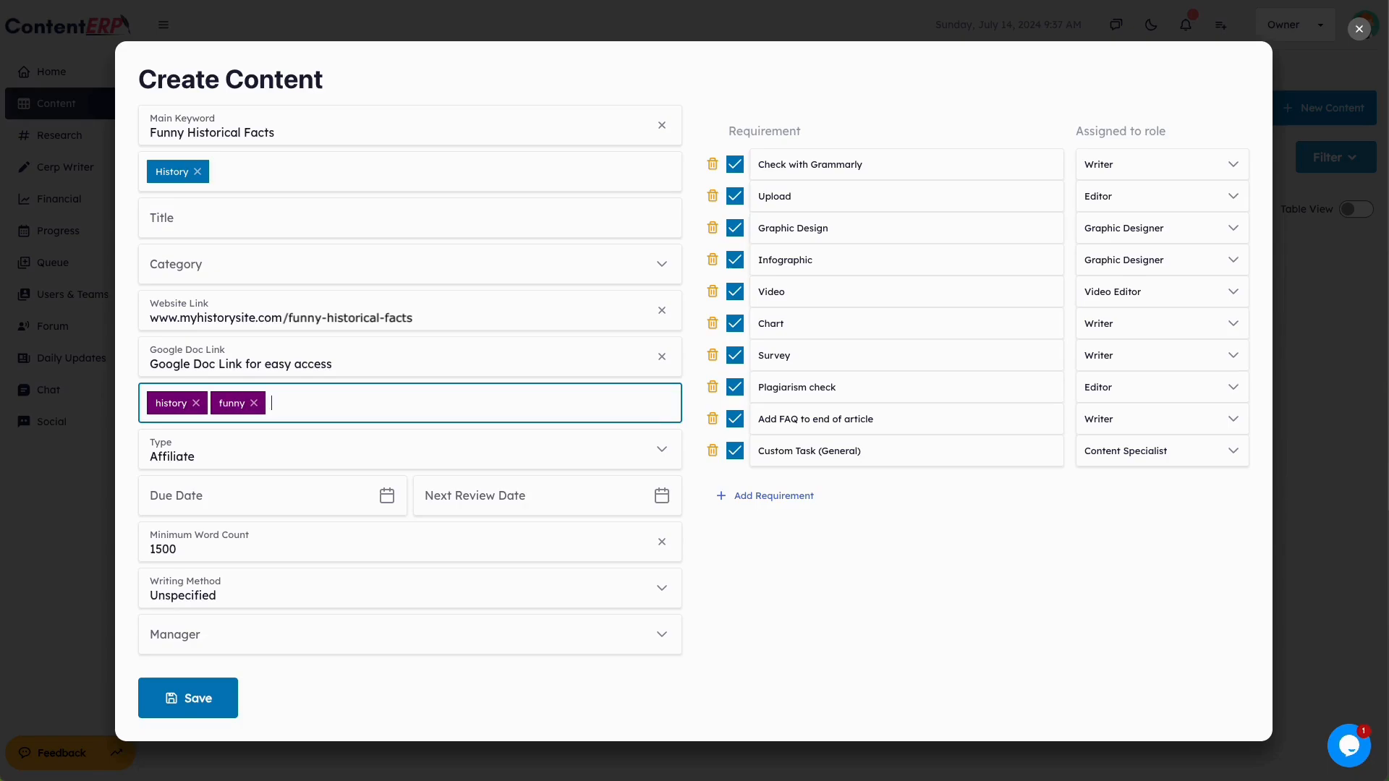
pyautogui.write('knights')
pyautogui.press('Return')
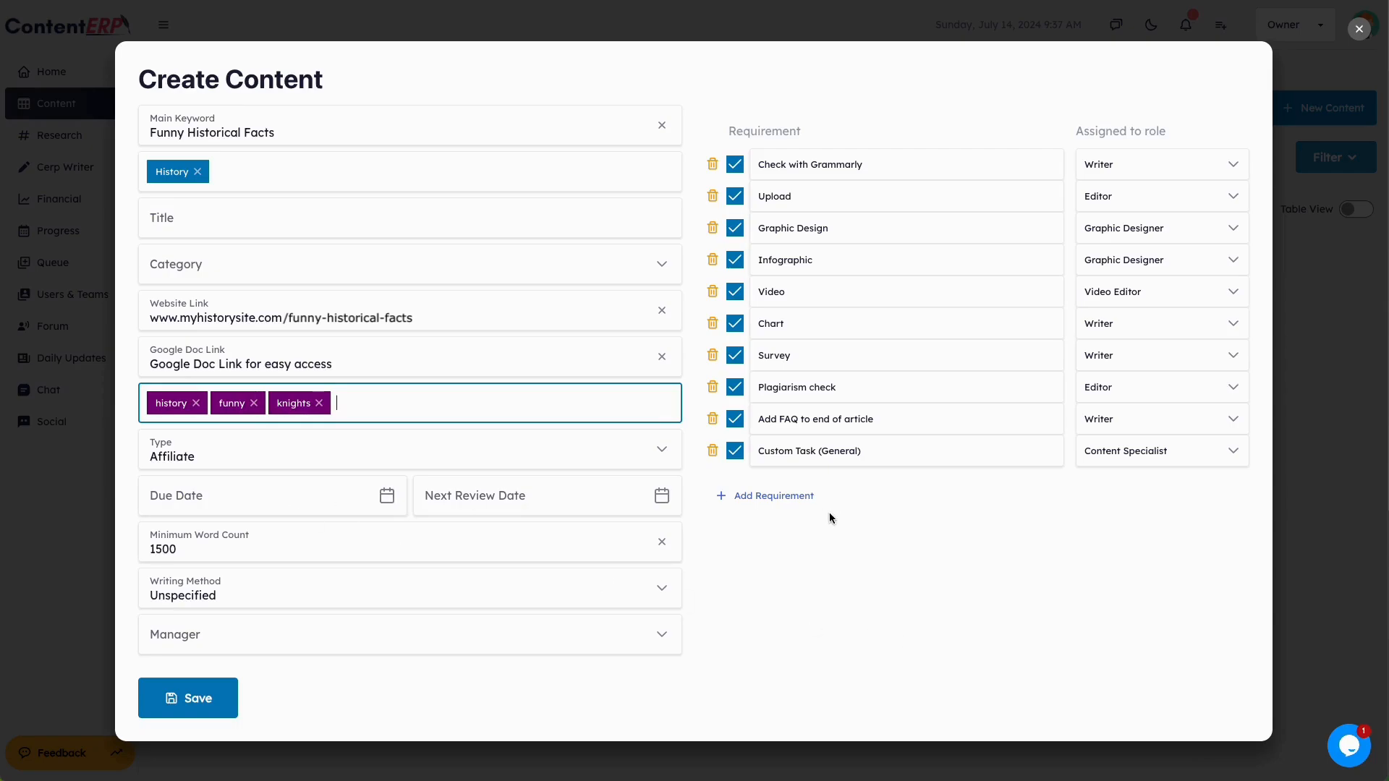
pyautogui.click(879, 537)
# Set the content type to Informational and the due date to 07/20/2024.
pyautogui.click(658, 451)
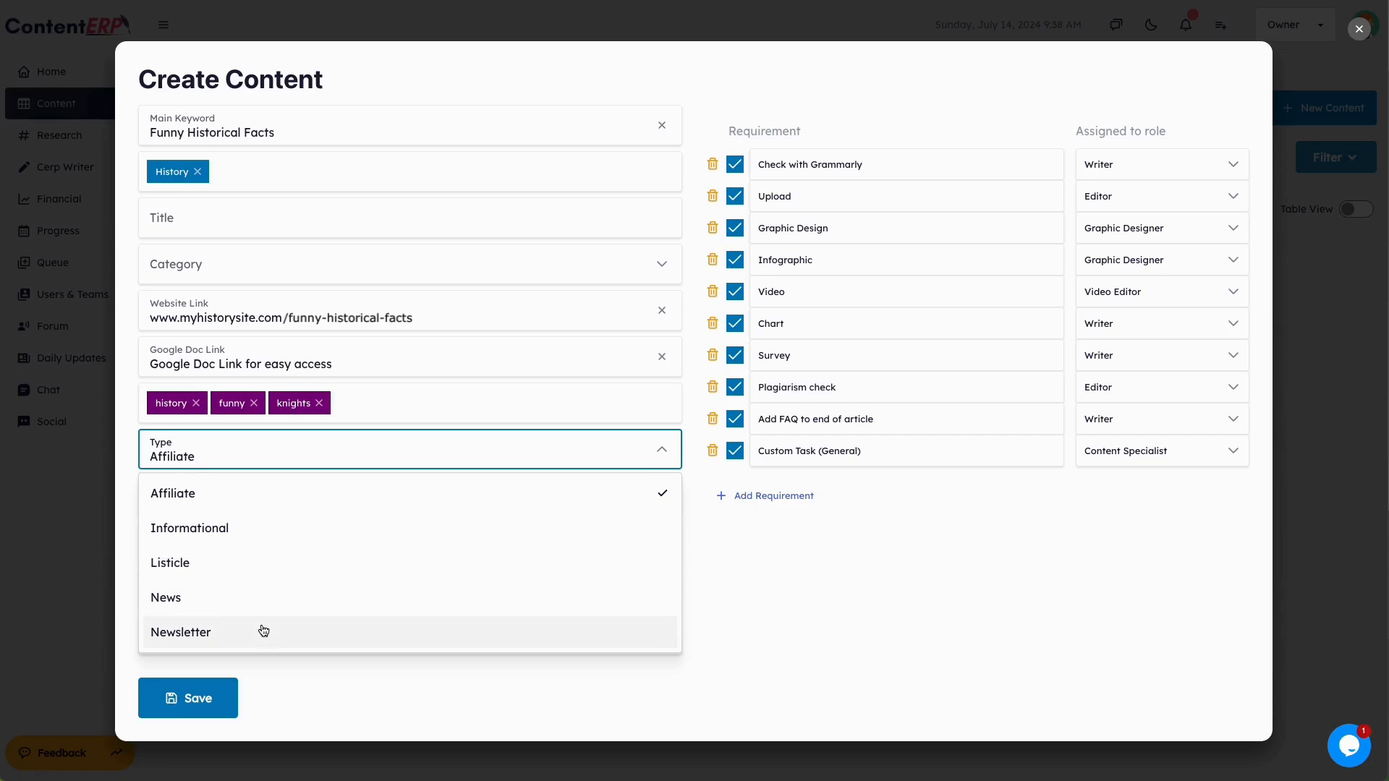
pyautogui.click(855, 562)
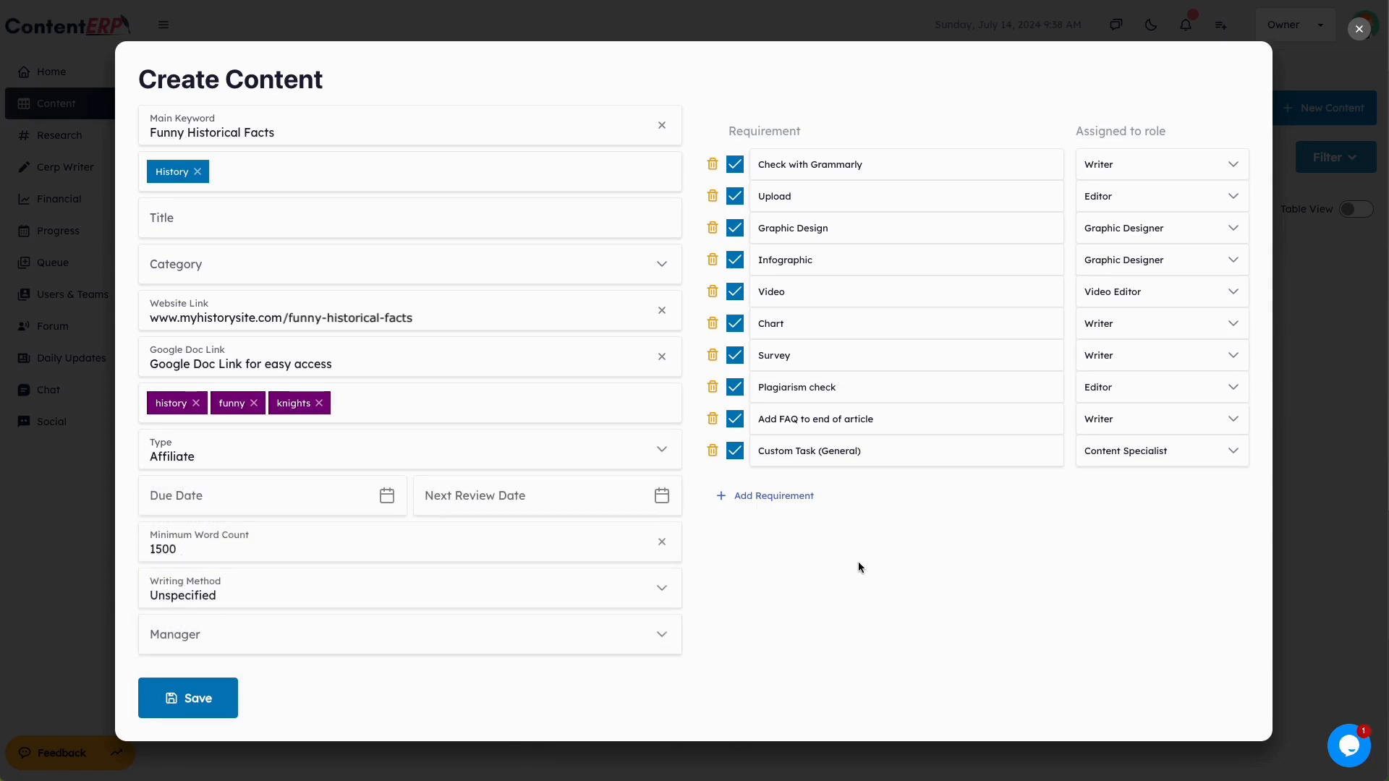
pyautogui.click(662, 449)
pyautogui.click(363, 529)
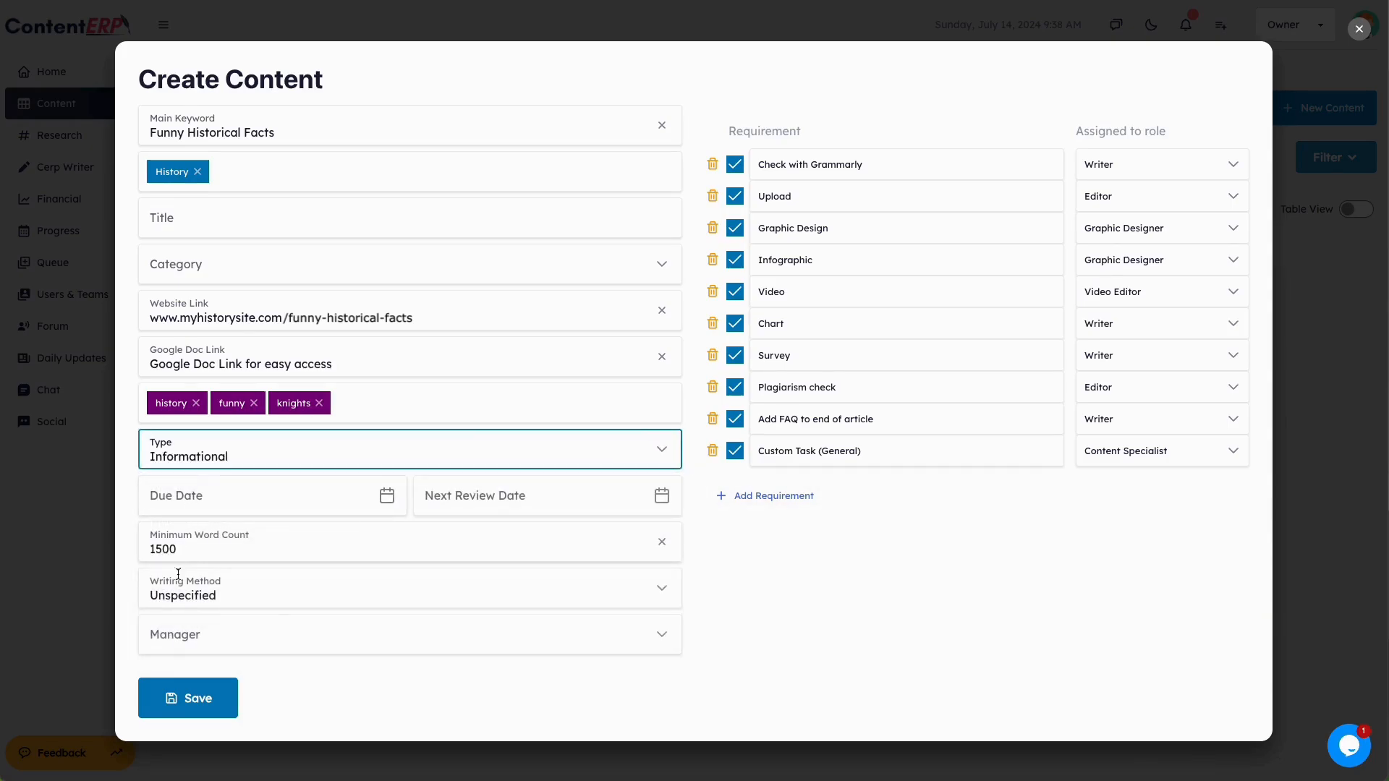
pyautogui.click(893, 564)
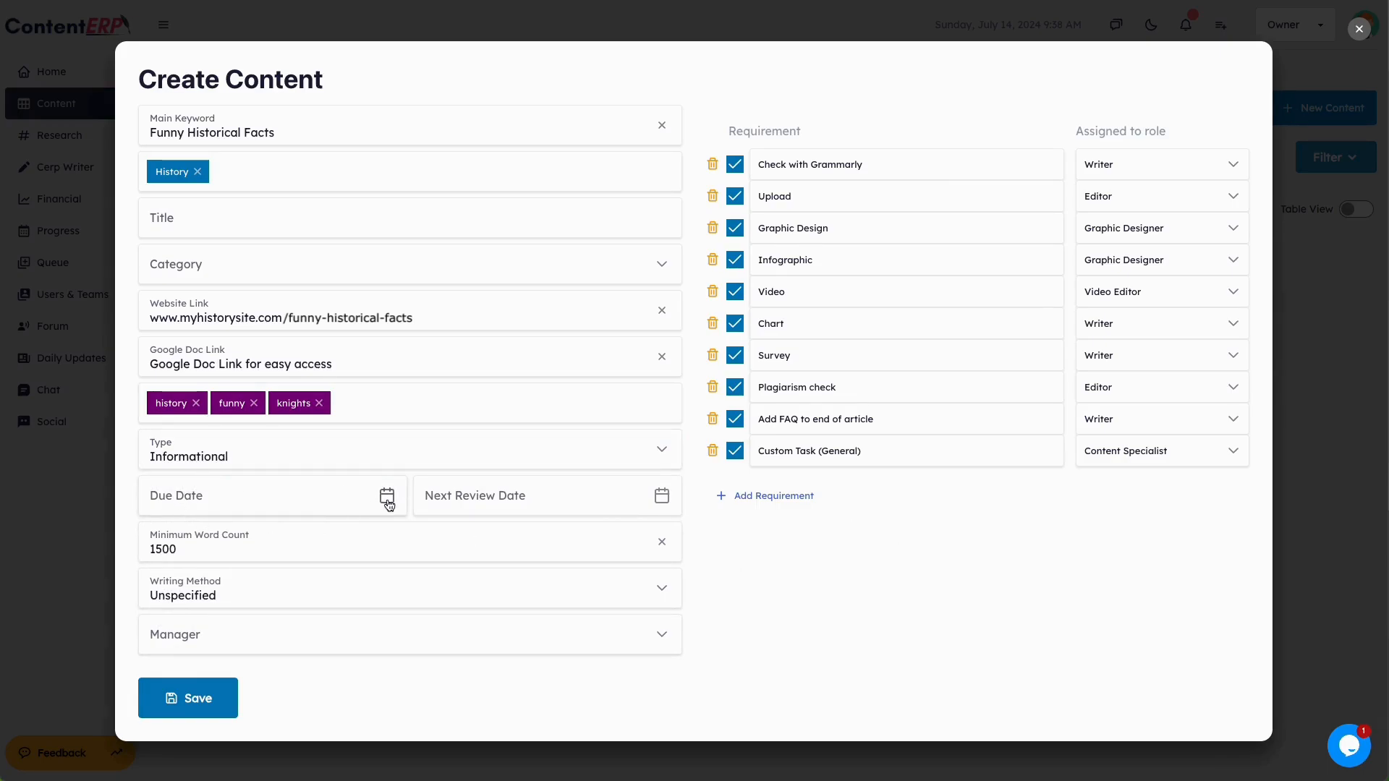
pyautogui.click(283, 493)
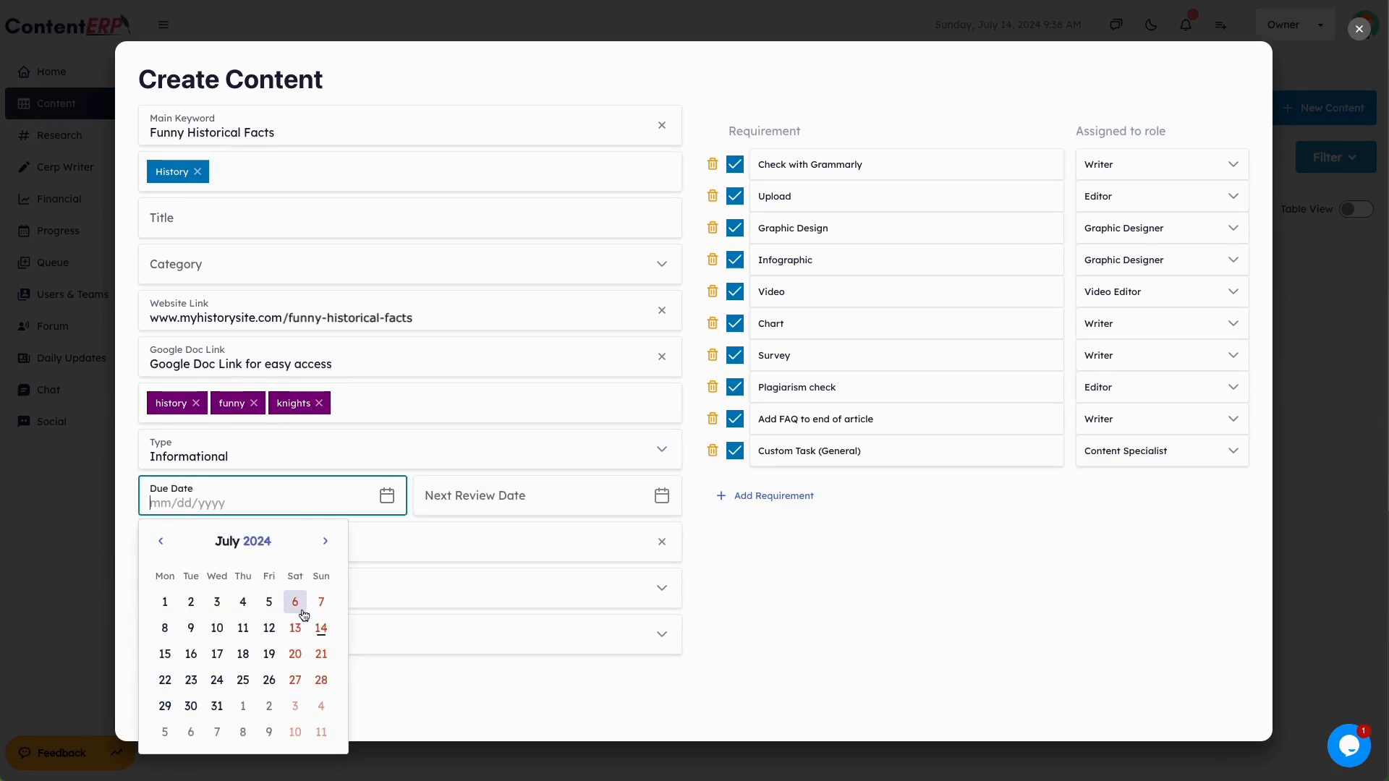
pyautogui.click(295, 654)
pyautogui.click(556, 503)
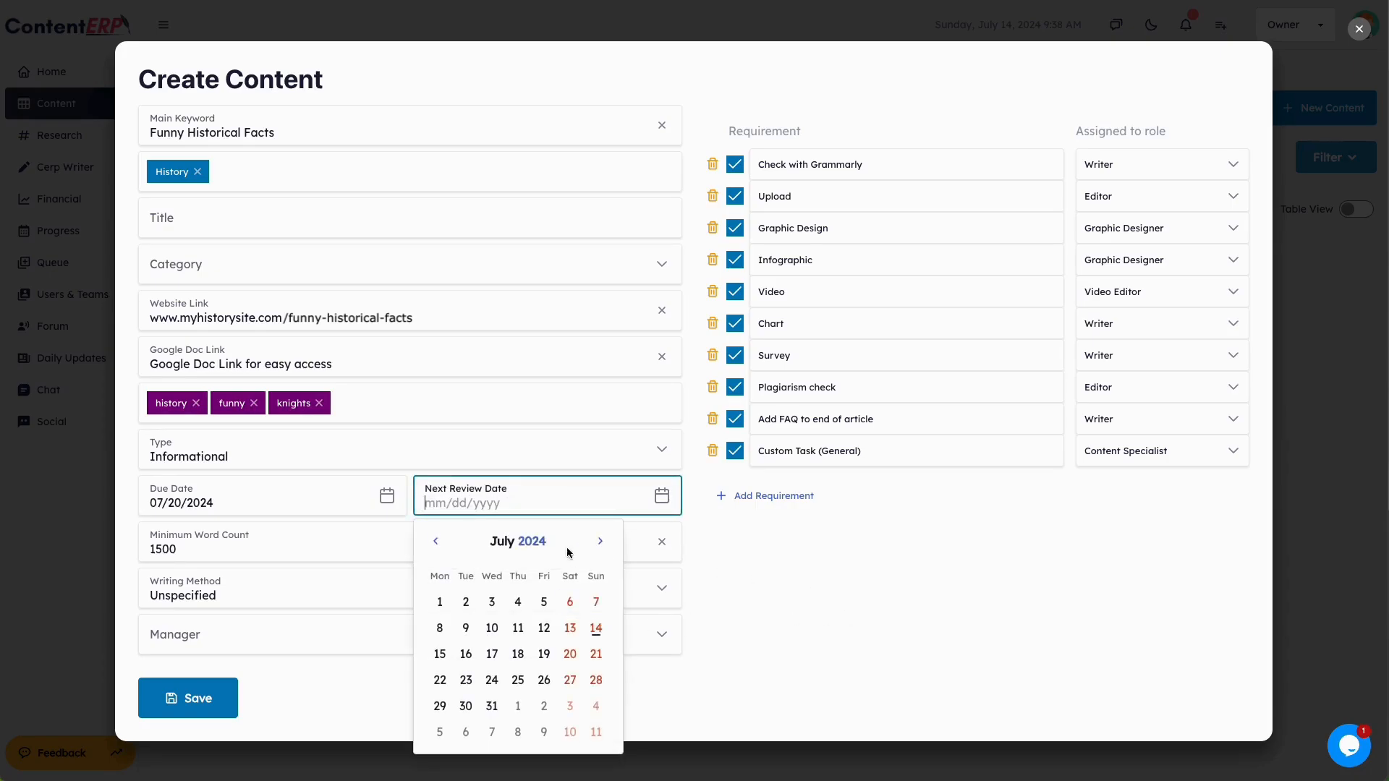
pyautogui.click(600, 541)
pyautogui.click(599, 541)
pyautogui.click(600, 542)
pyautogui.click(600, 542)
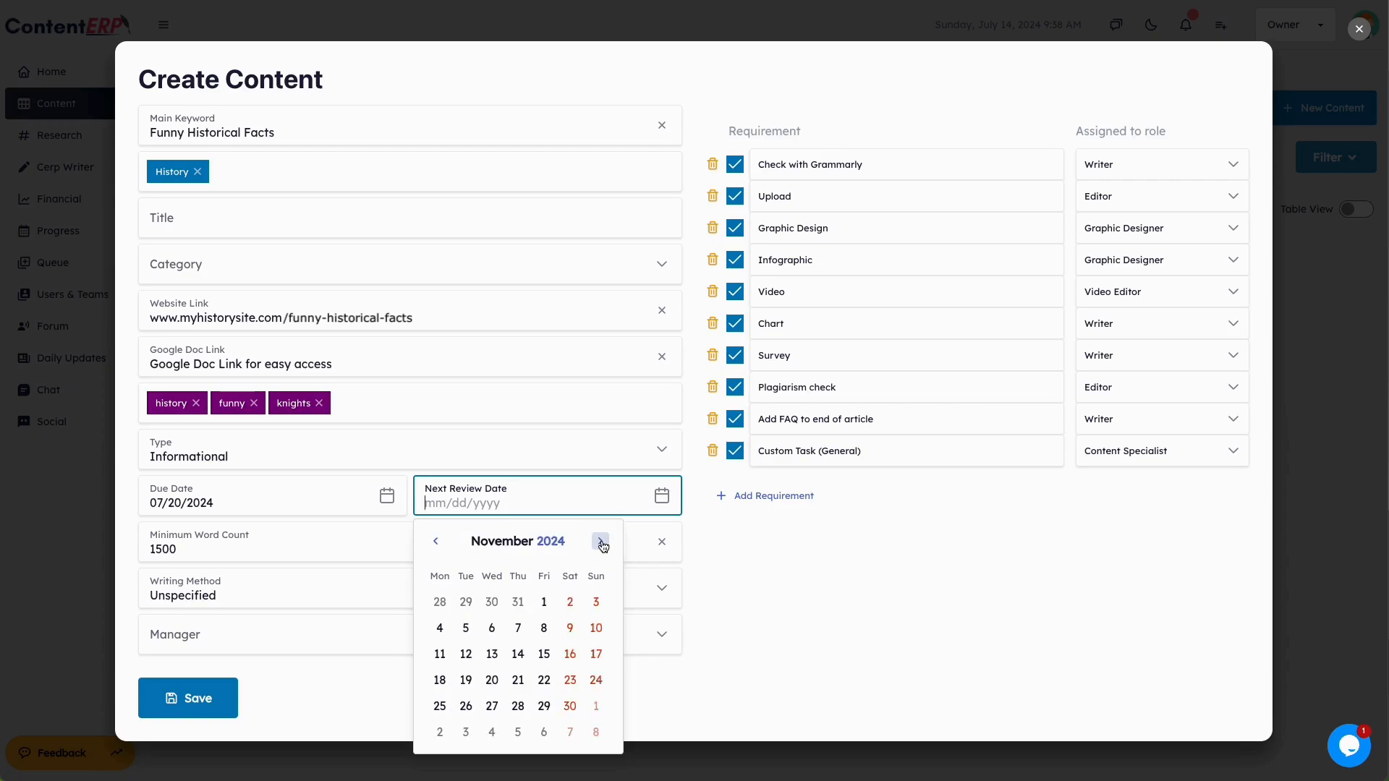
pyautogui.click(600, 541)
pyautogui.click(600, 541)
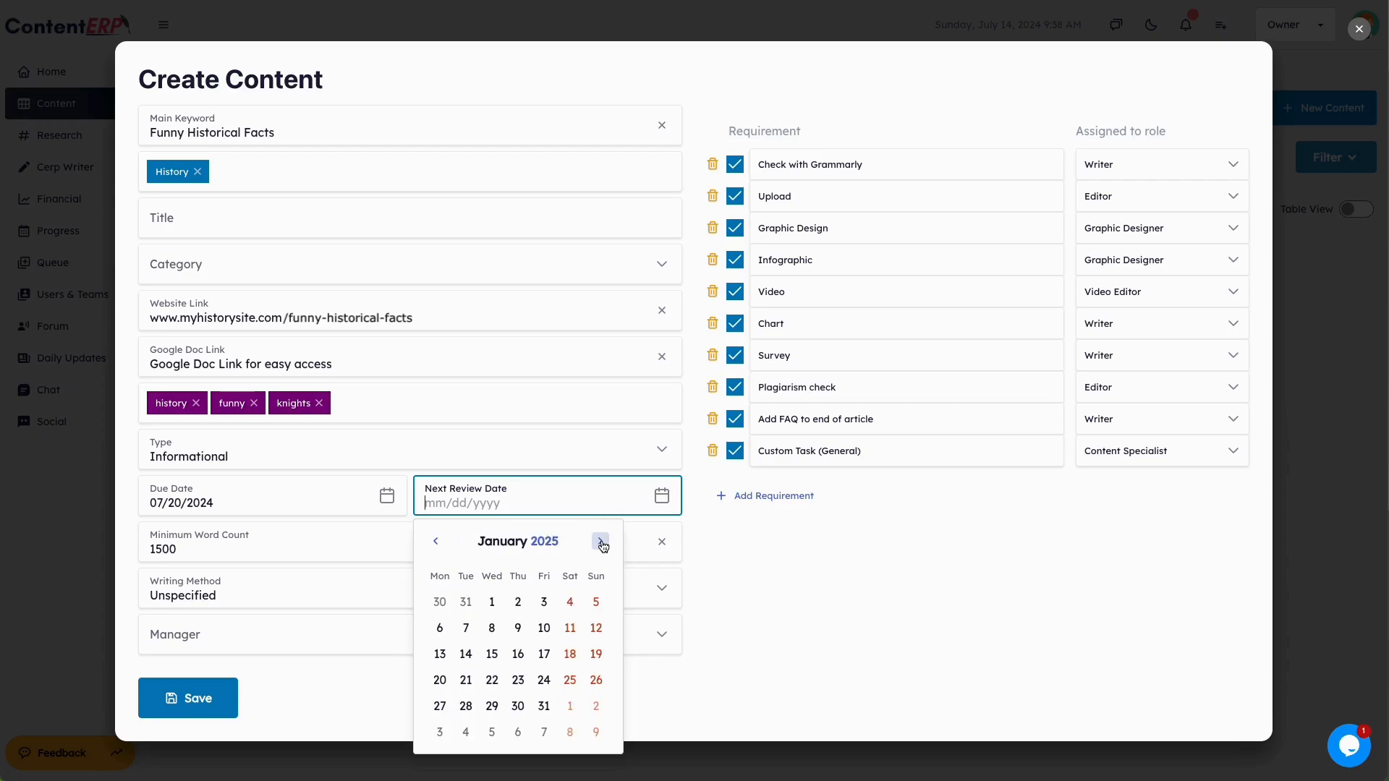
pyautogui.click(767, 594)
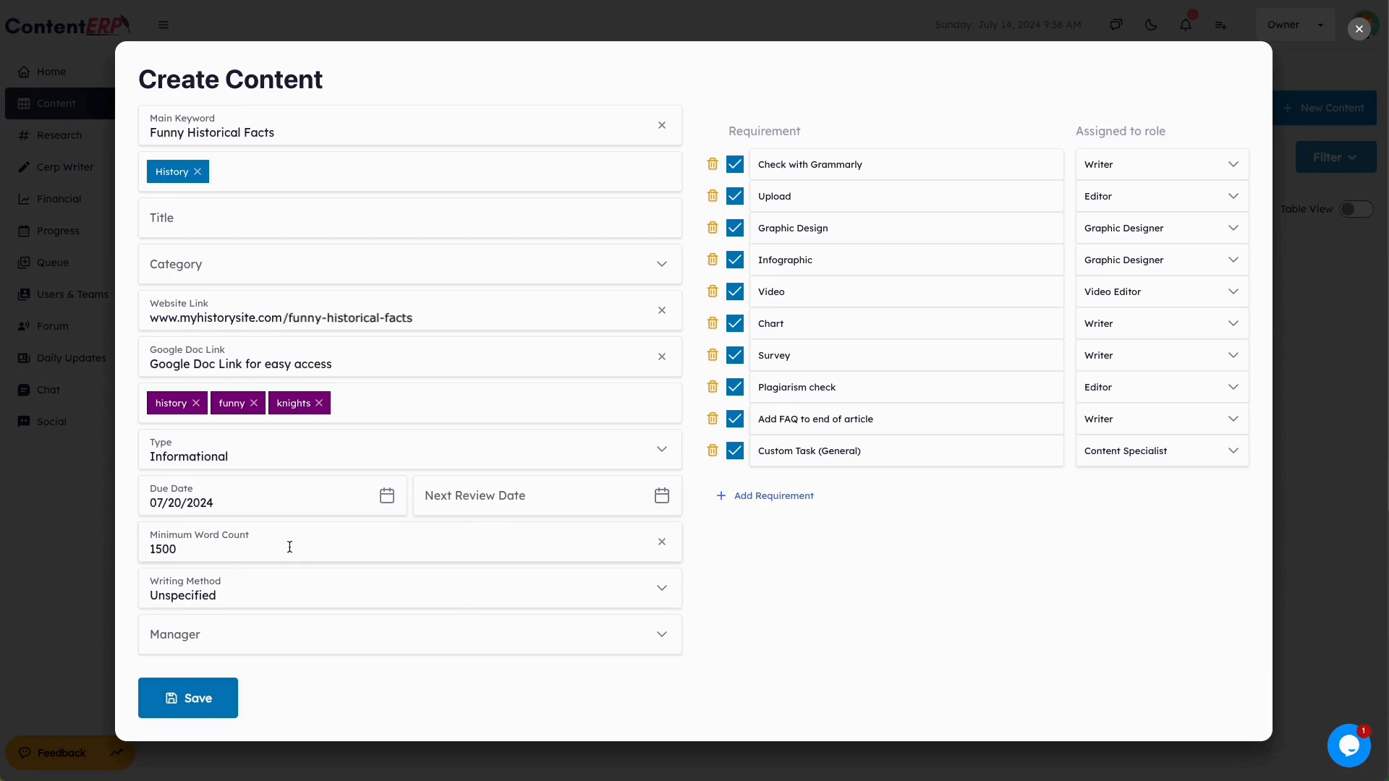
# Set the content item's minimum word count to 2500.
pyautogui.click(155, 546)
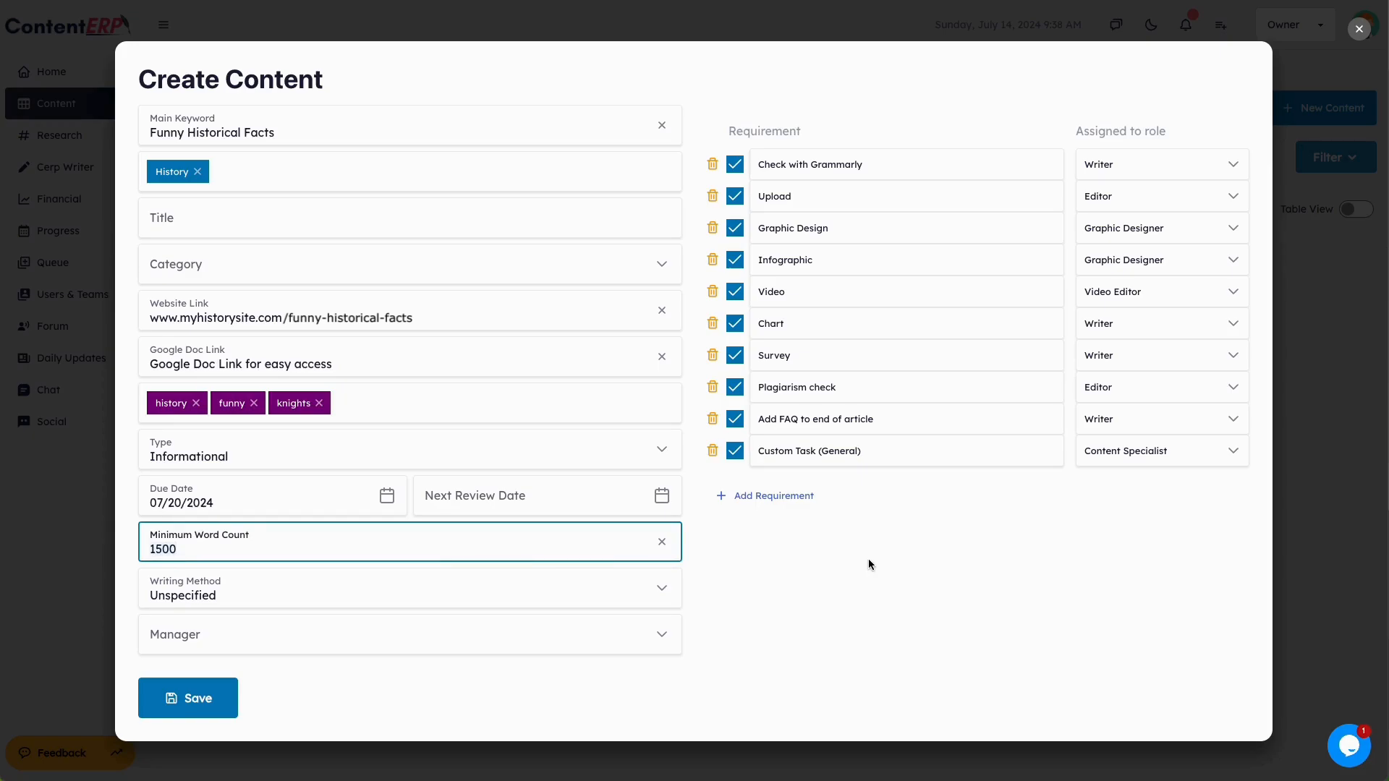
pyautogui.hotkey('ctrl', 'a')
pyautogui.write('2500')
pyautogui.click(919, 611)
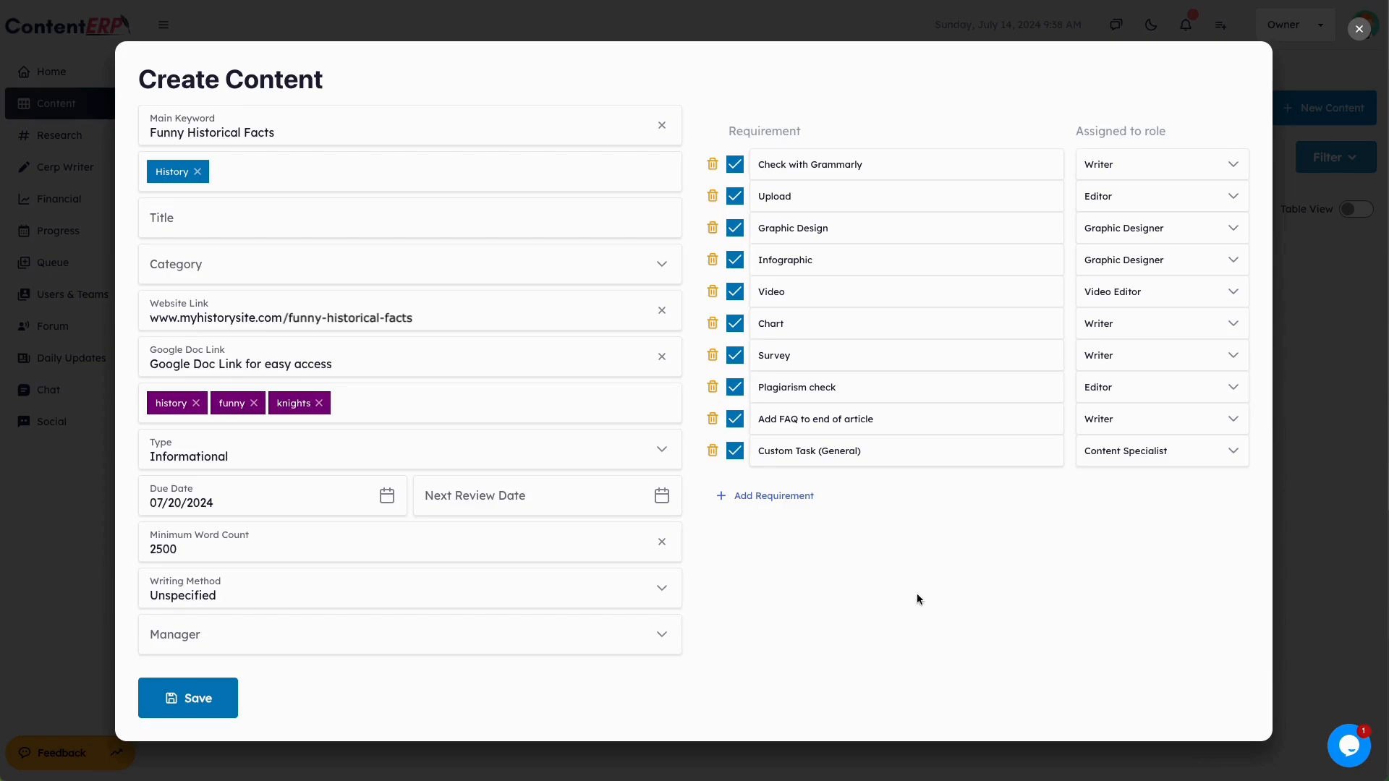
# Set the writing method to Hybrid and assign the third listed user as the content item's manager.
pyautogui.click(661, 589)
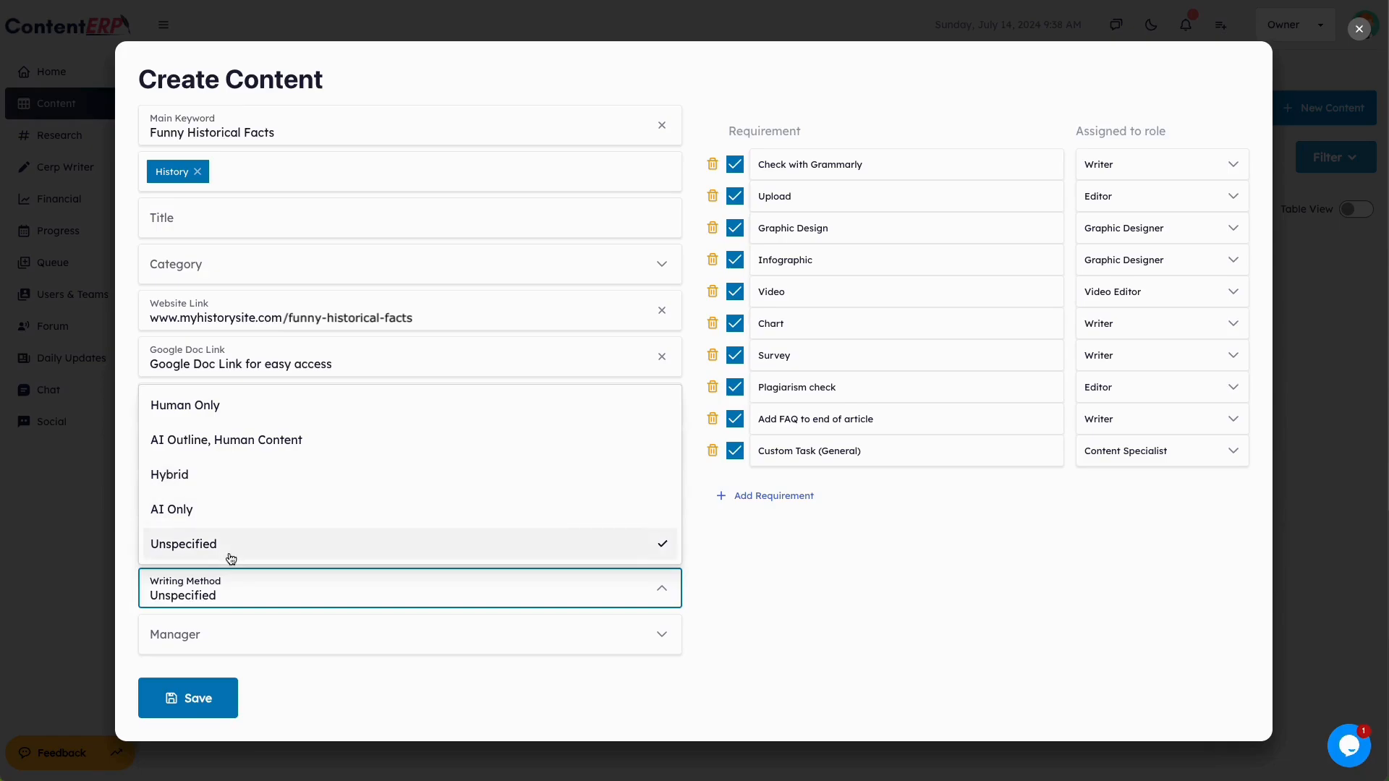
pyautogui.click(223, 480)
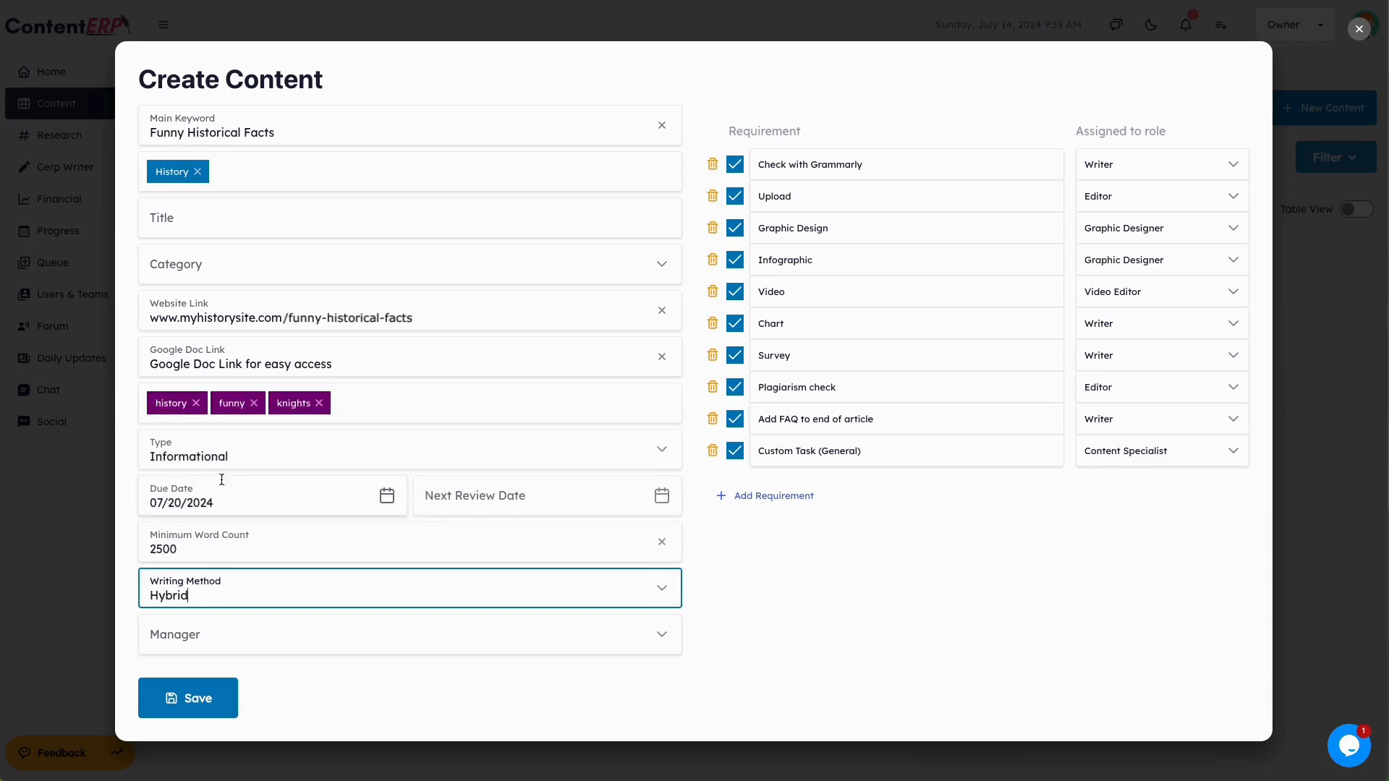
pyautogui.click(812, 628)
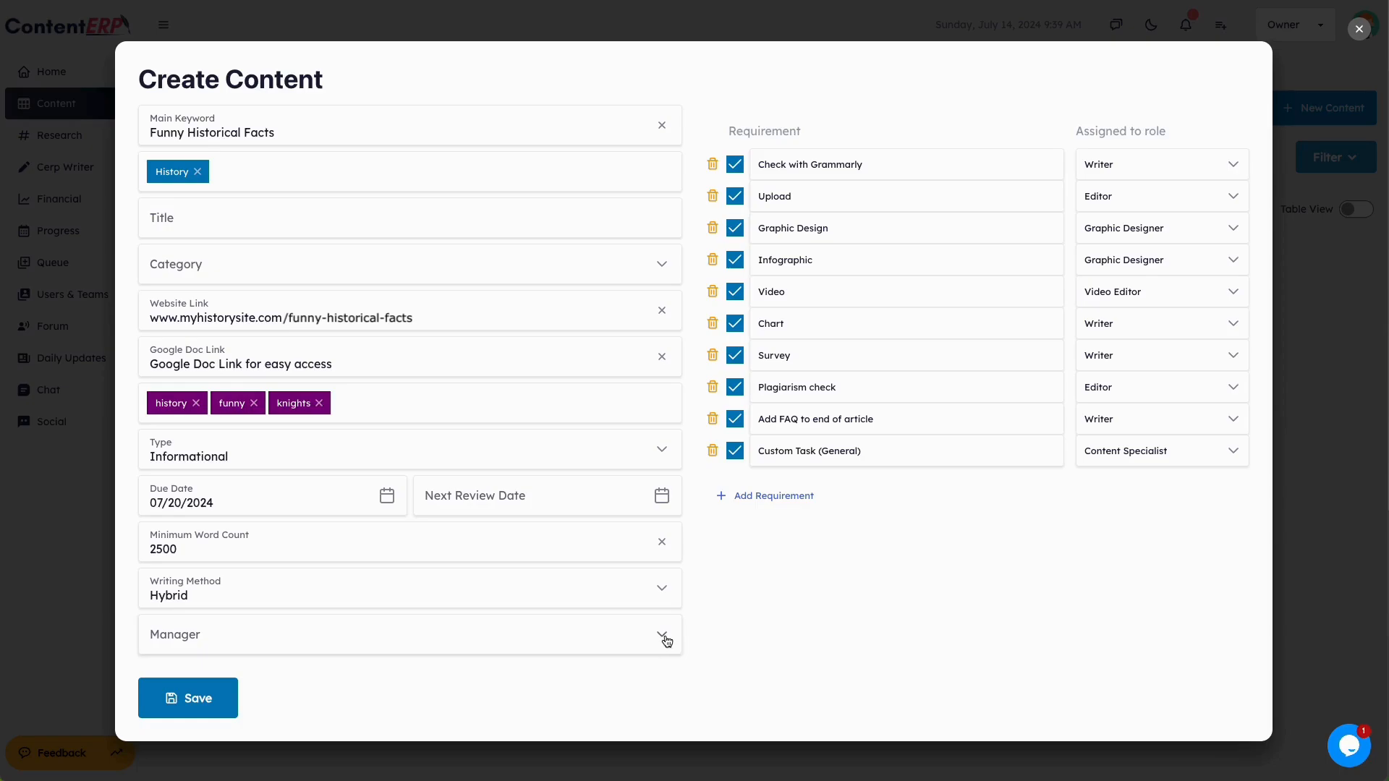
pyautogui.click(663, 595)
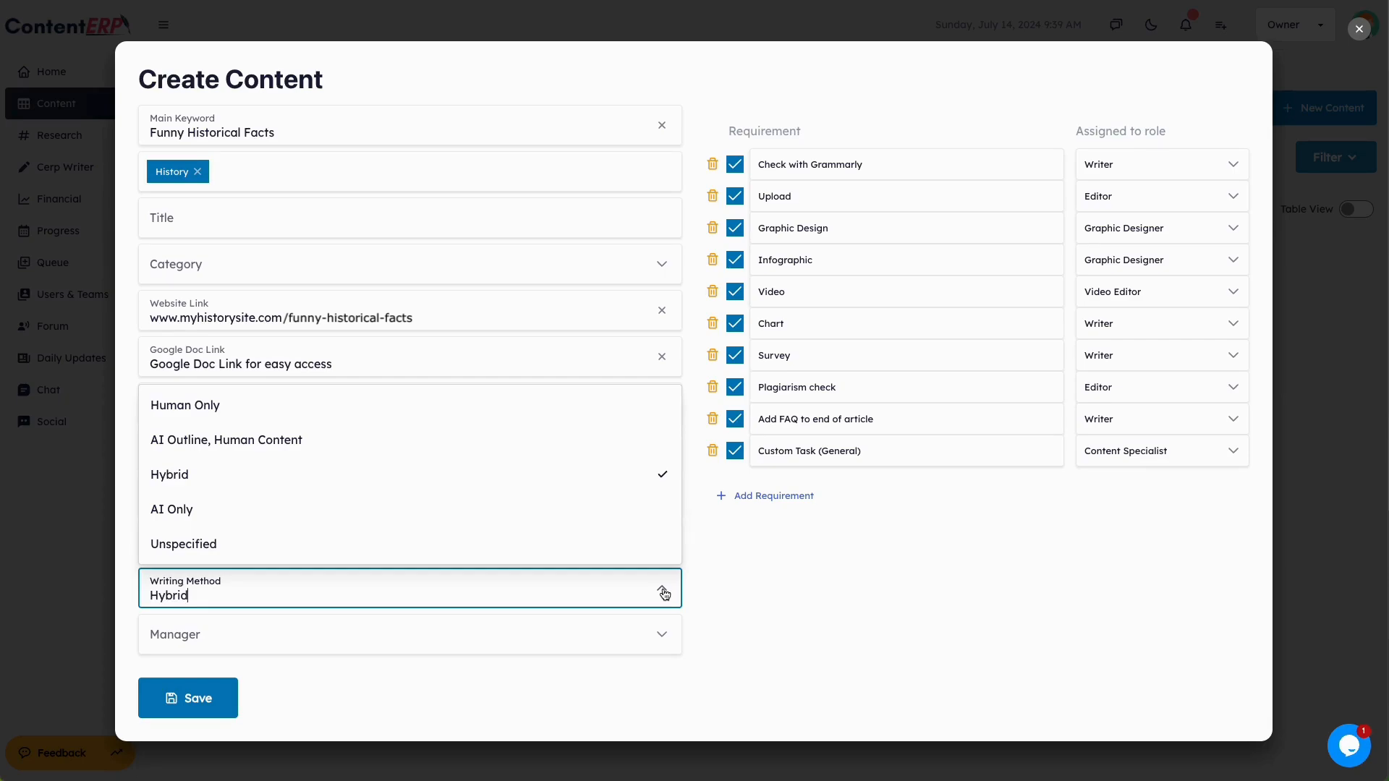
pyautogui.click(737, 597)
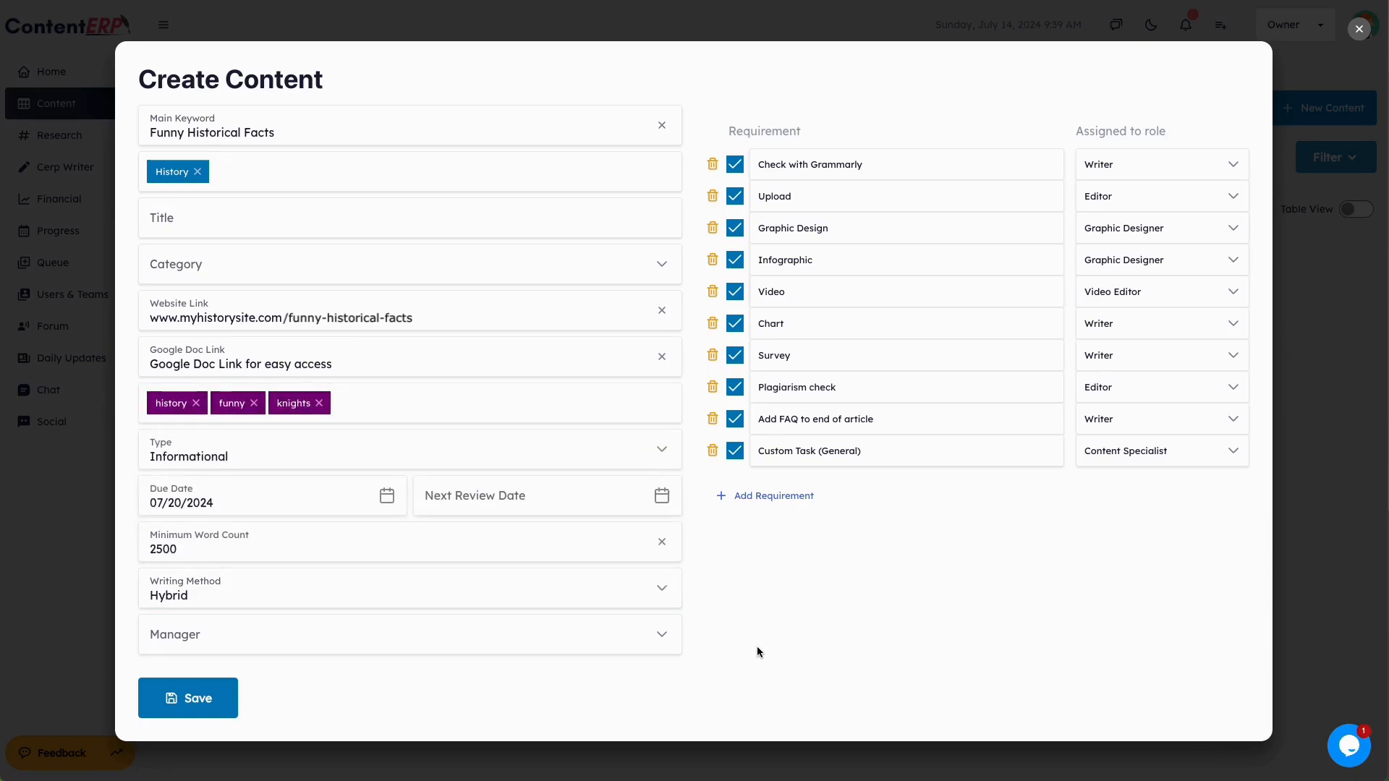
pyautogui.click(663, 637)
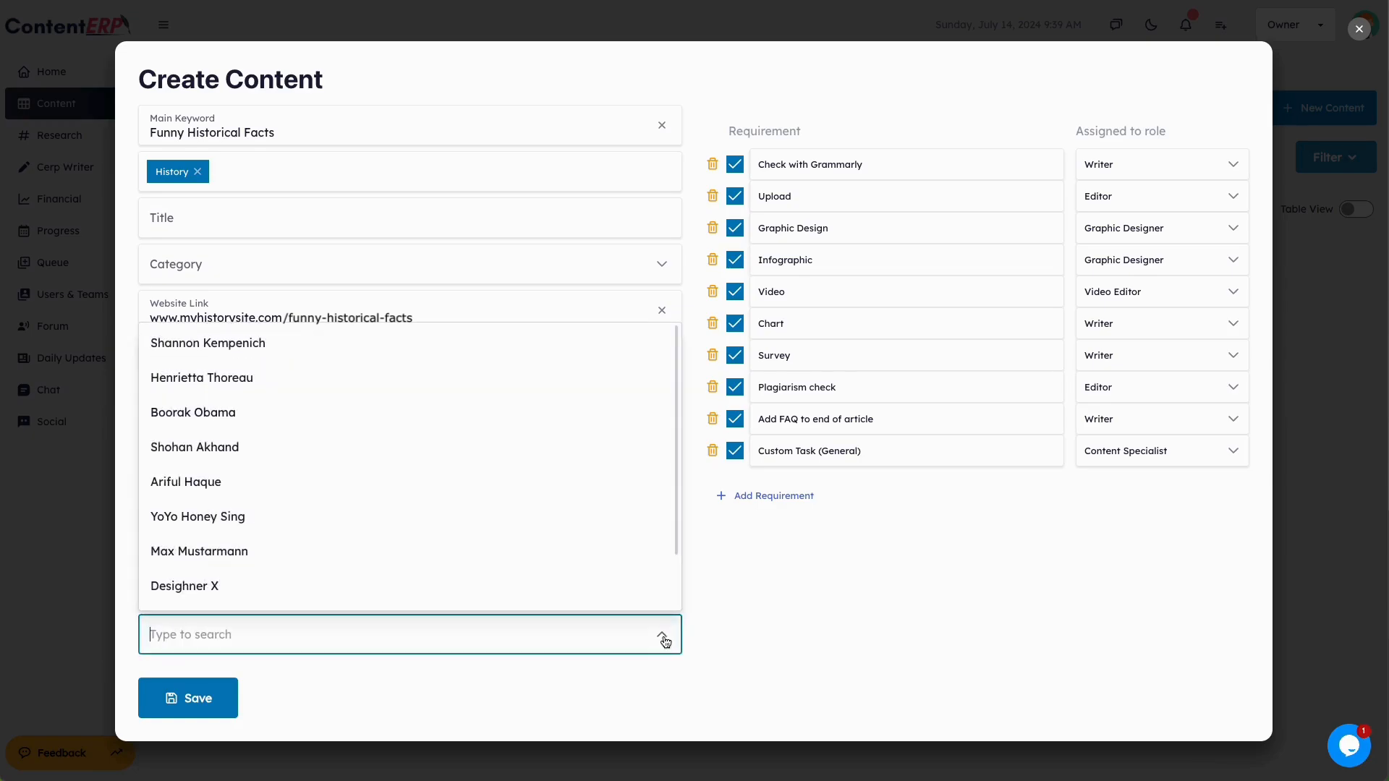
pyautogui.click(444, 425)
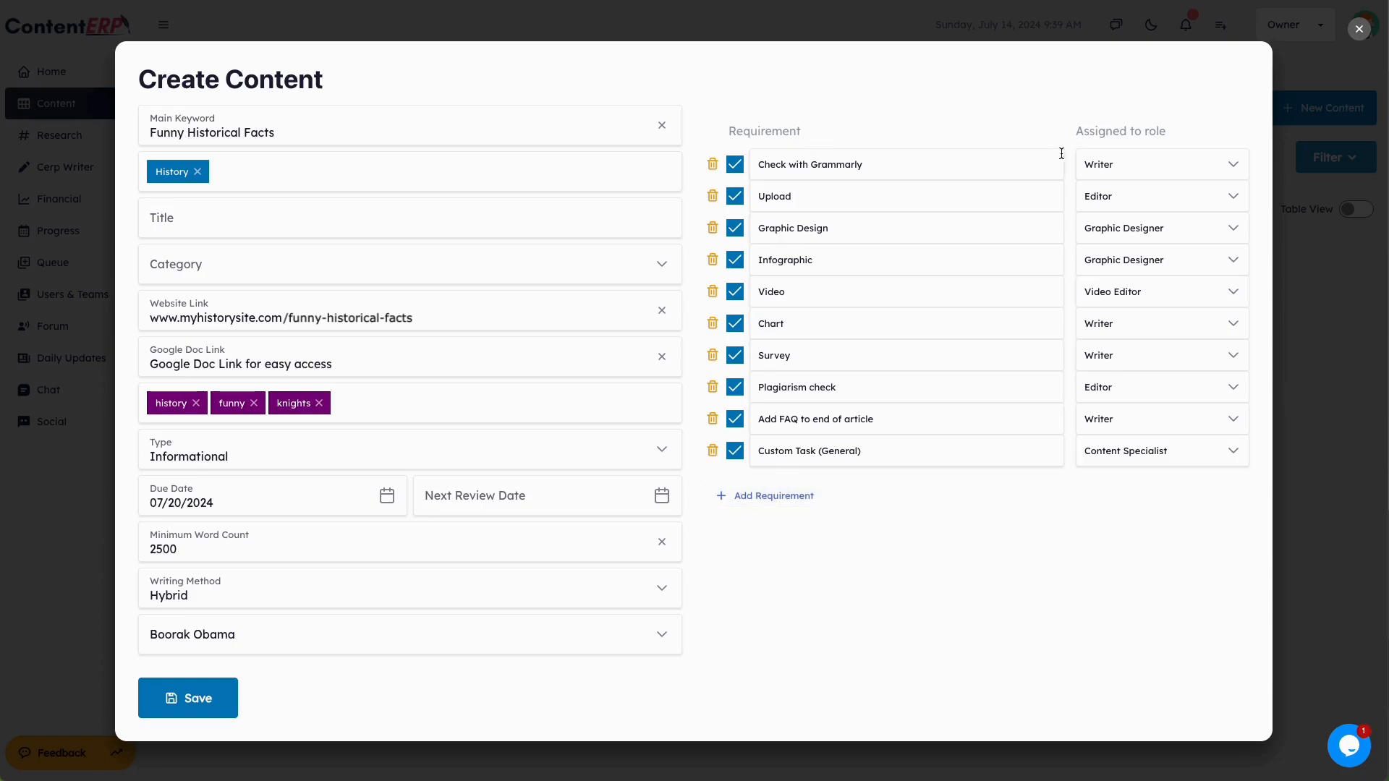
pyautogui.click(1236, 165)
pyautogui.click(1236, 165)
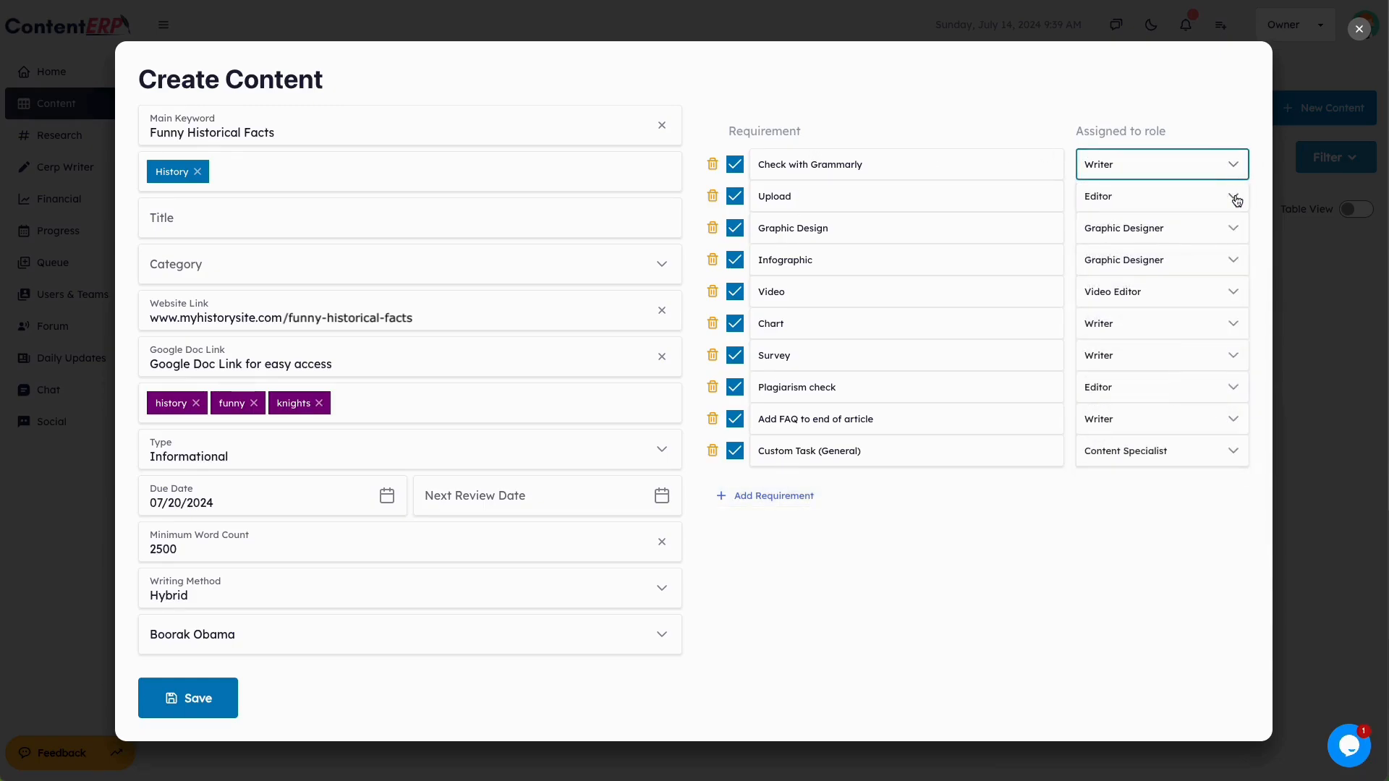
pyautogui.click(1233, 228)
pyautogui.click(1231, 229)
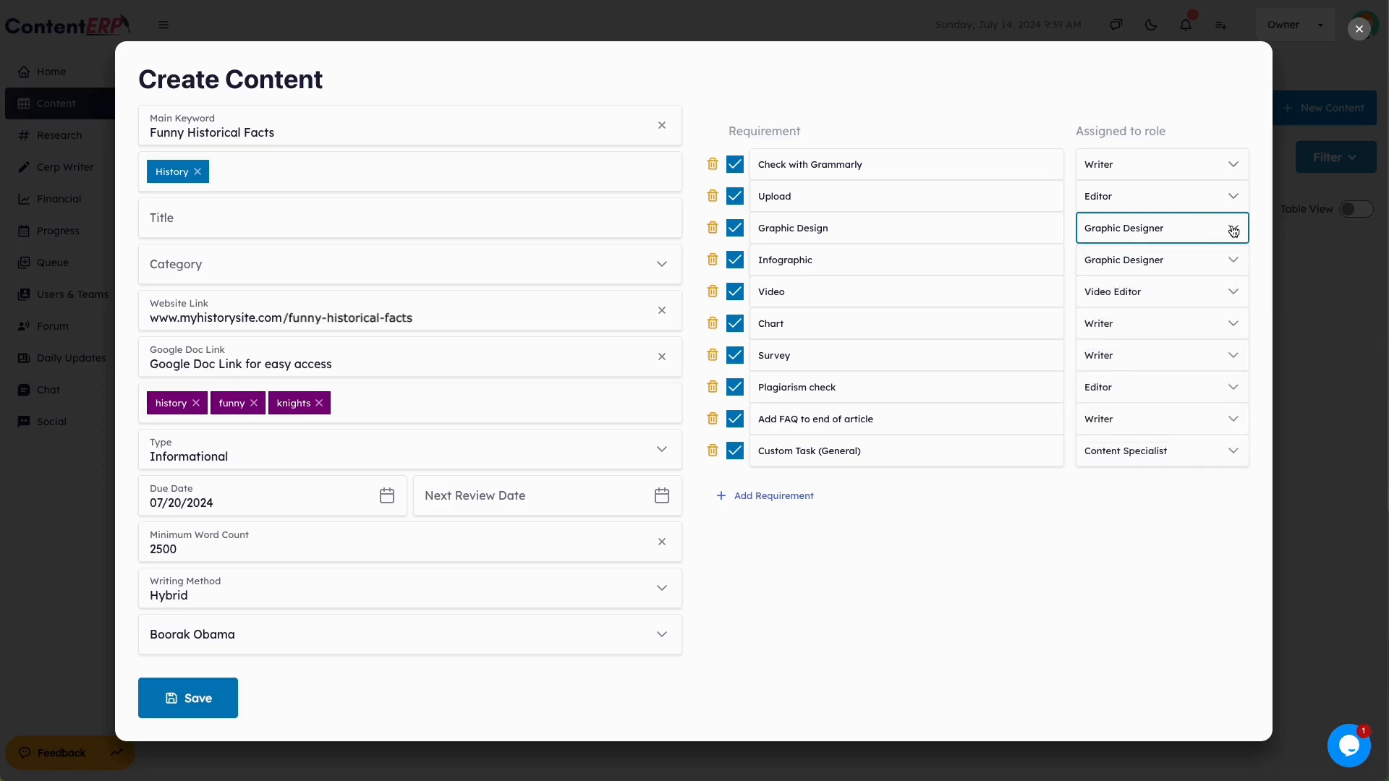
pyautogui.click(774, 496)
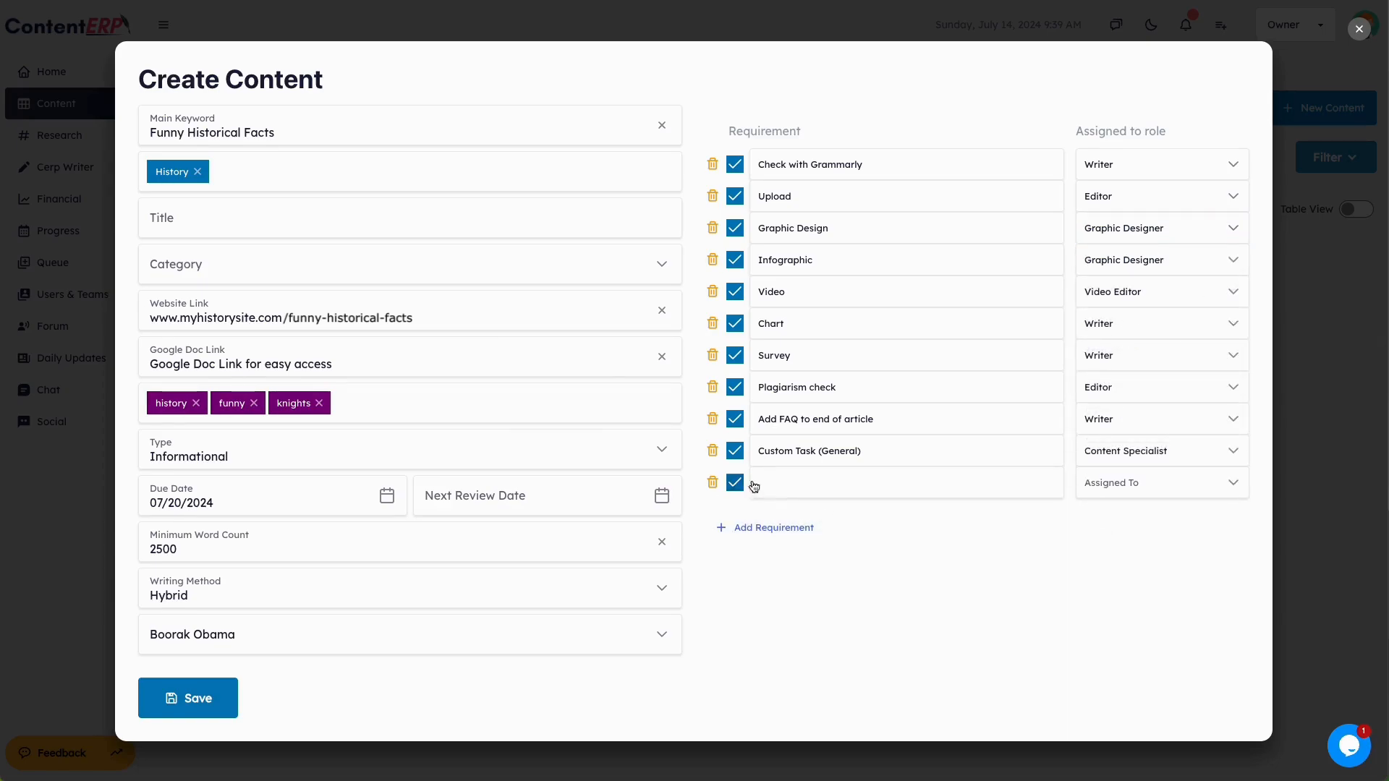
pyautogui.click(814, 490)
pyautogui.click(713, 483)
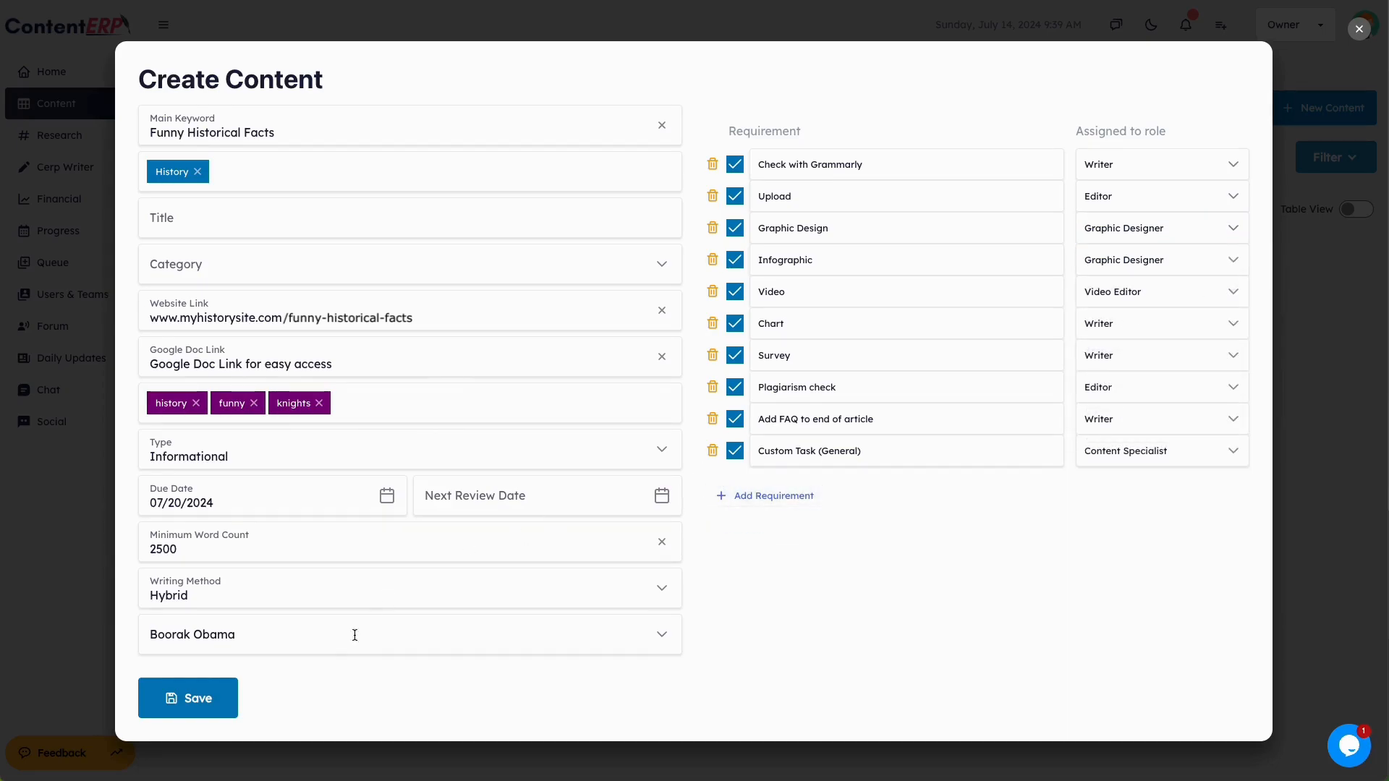
# Save the new content item and display Example Website's content list in table view.
pyautogui.click(233, 697)
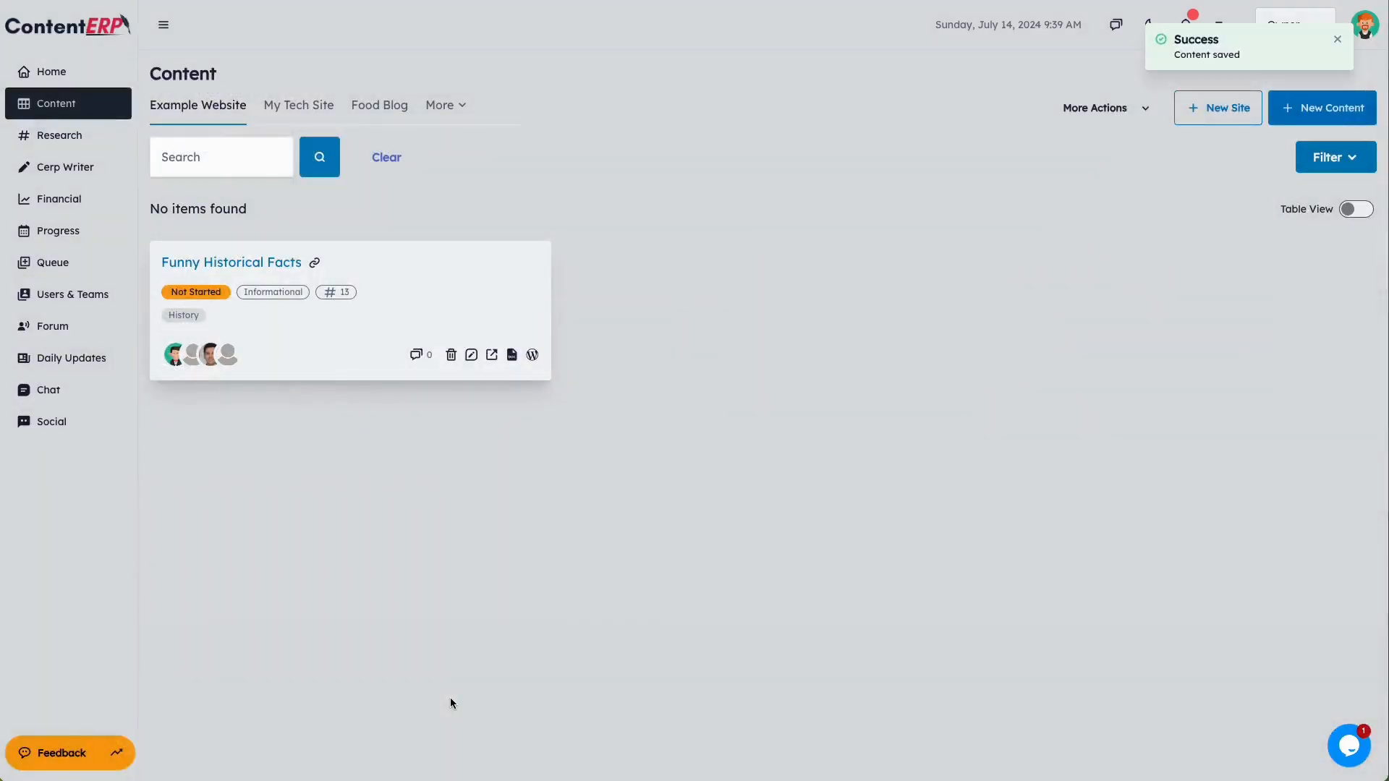
pyautogui.click(1354, 211)
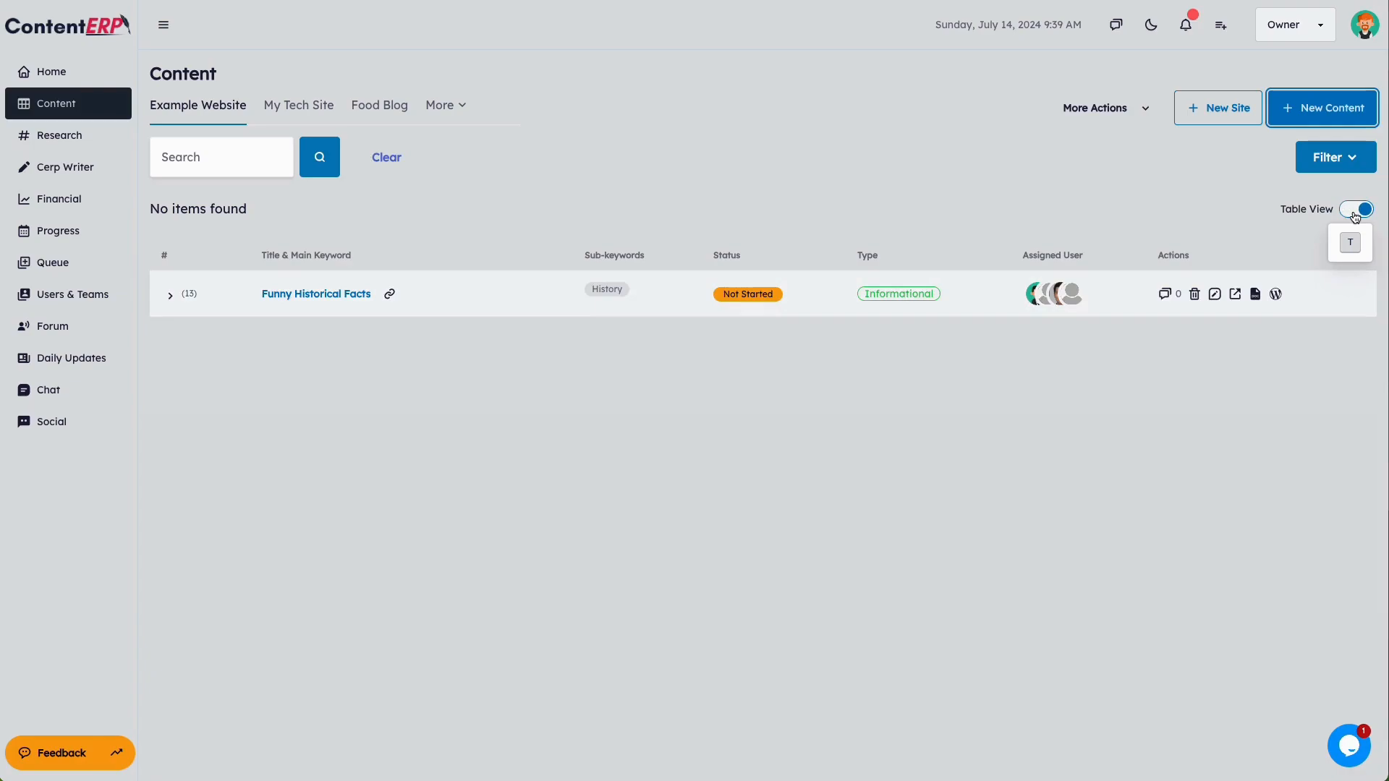
pyautogui.click(1355, 212)
pyautogui.click(1354, 211)
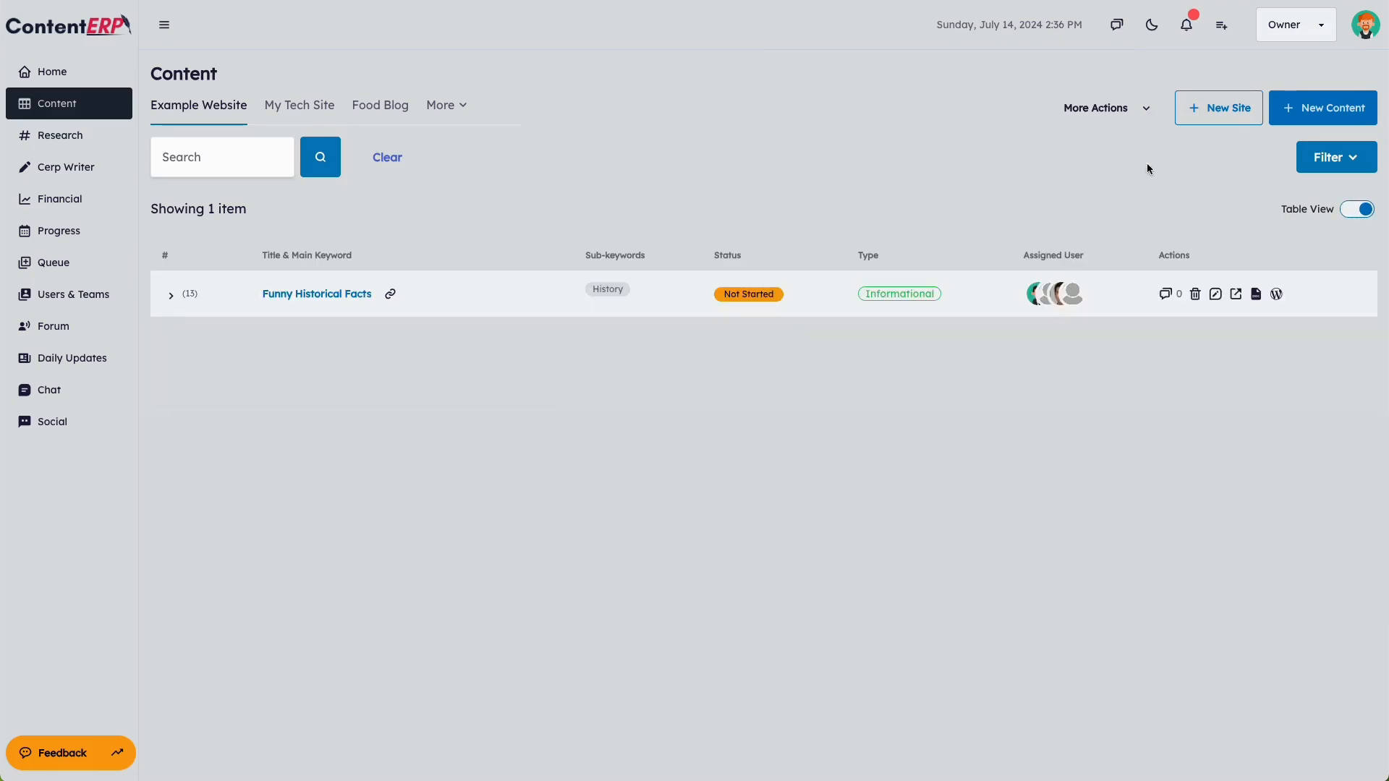
pyautogui.click(1352, 211)
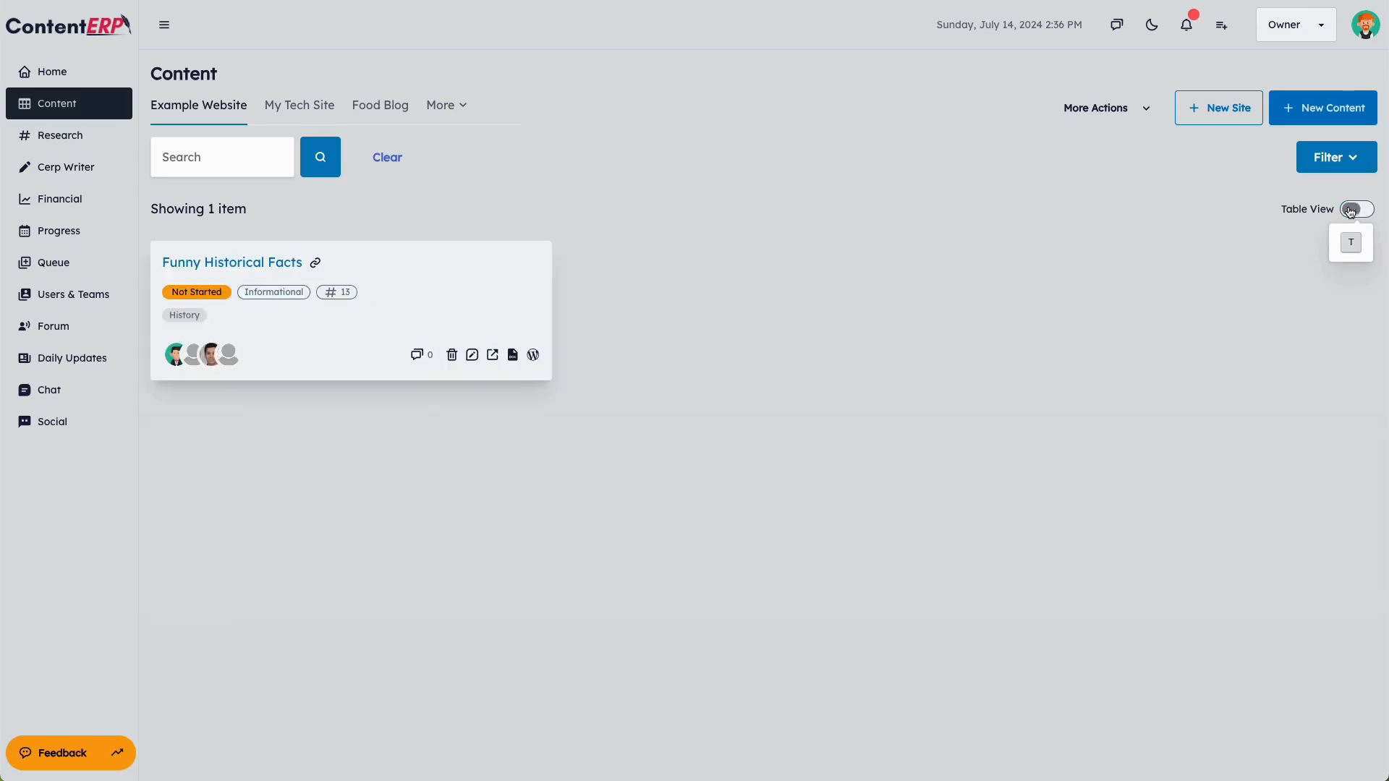
pyautogui.click(1351, 211)
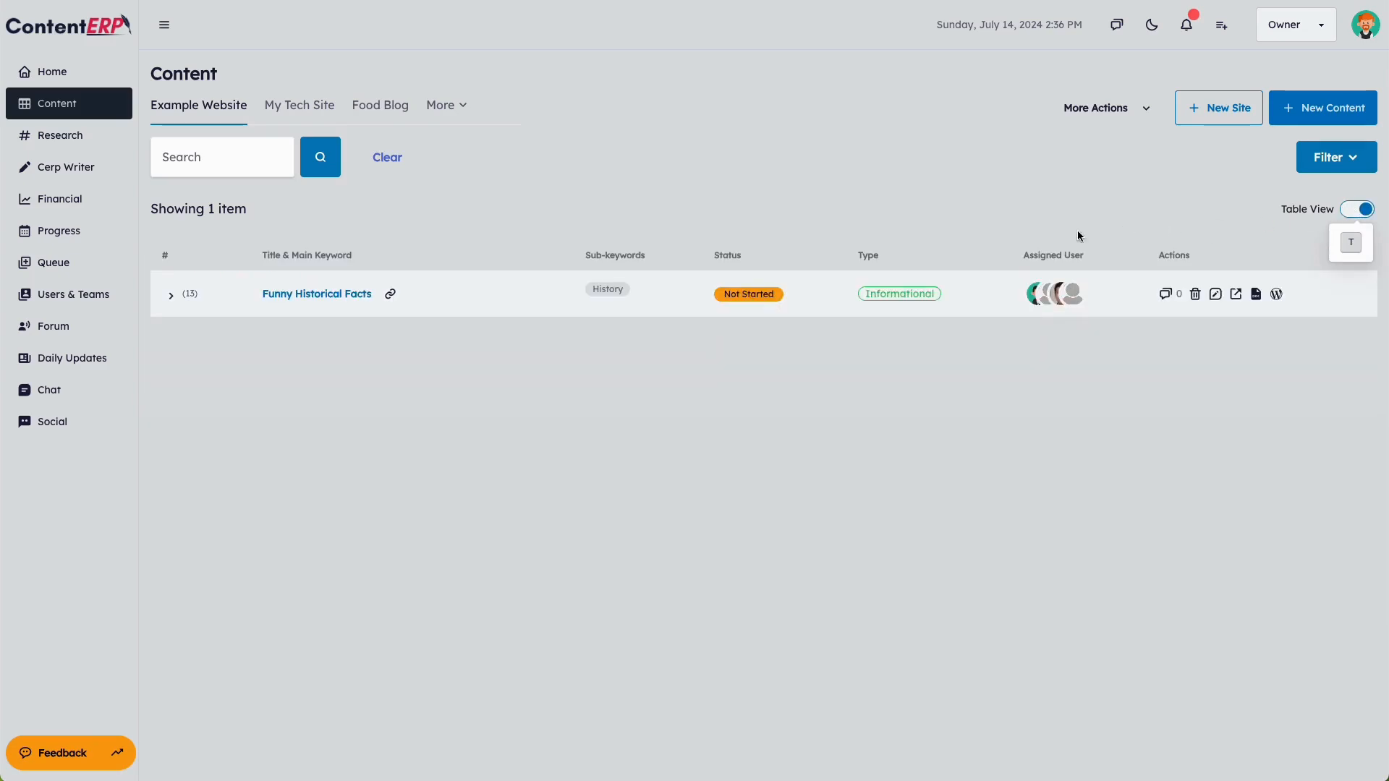
# Open the Funny Historical Facts content item, review the tasks and requirements assigned to each role, and close it.
pyautogui.click(309, 298)
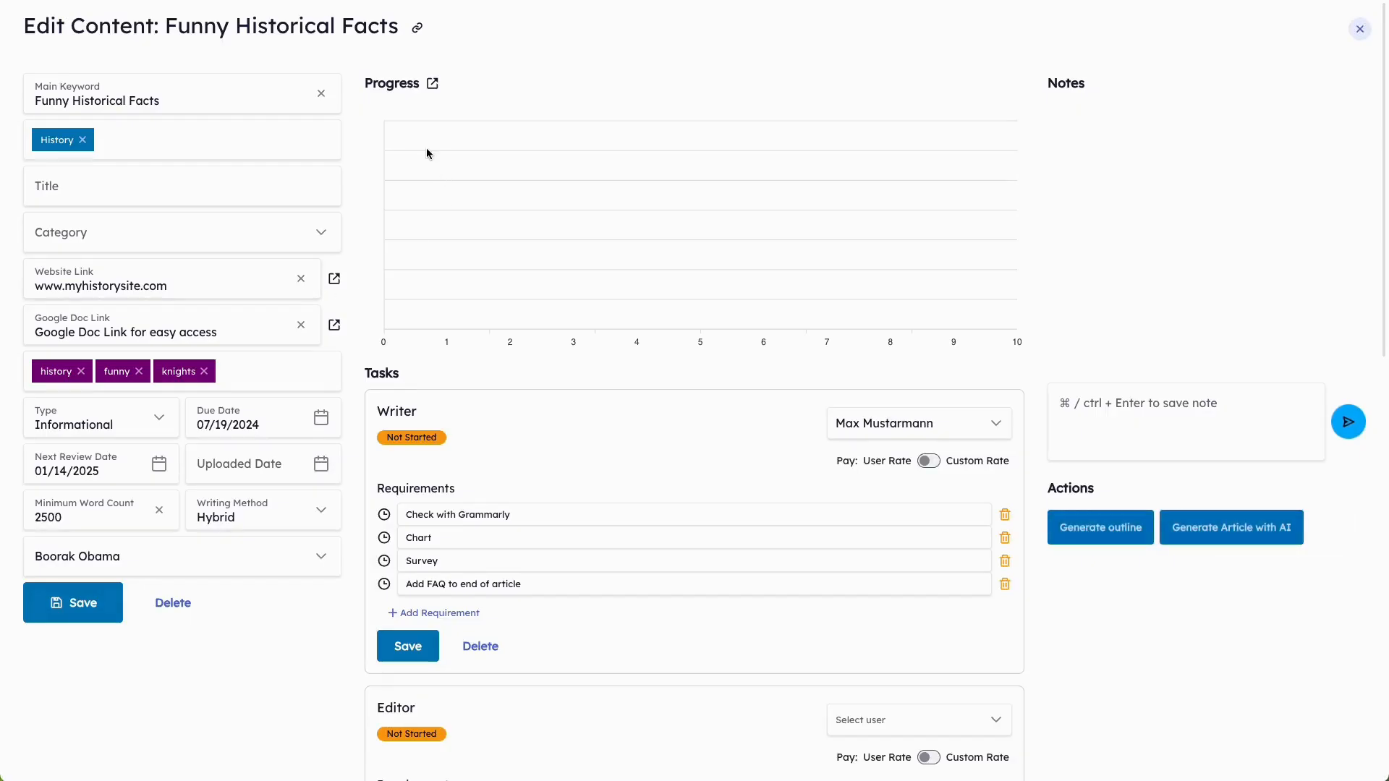
pyautogui.scroll(-3, 543, 486)
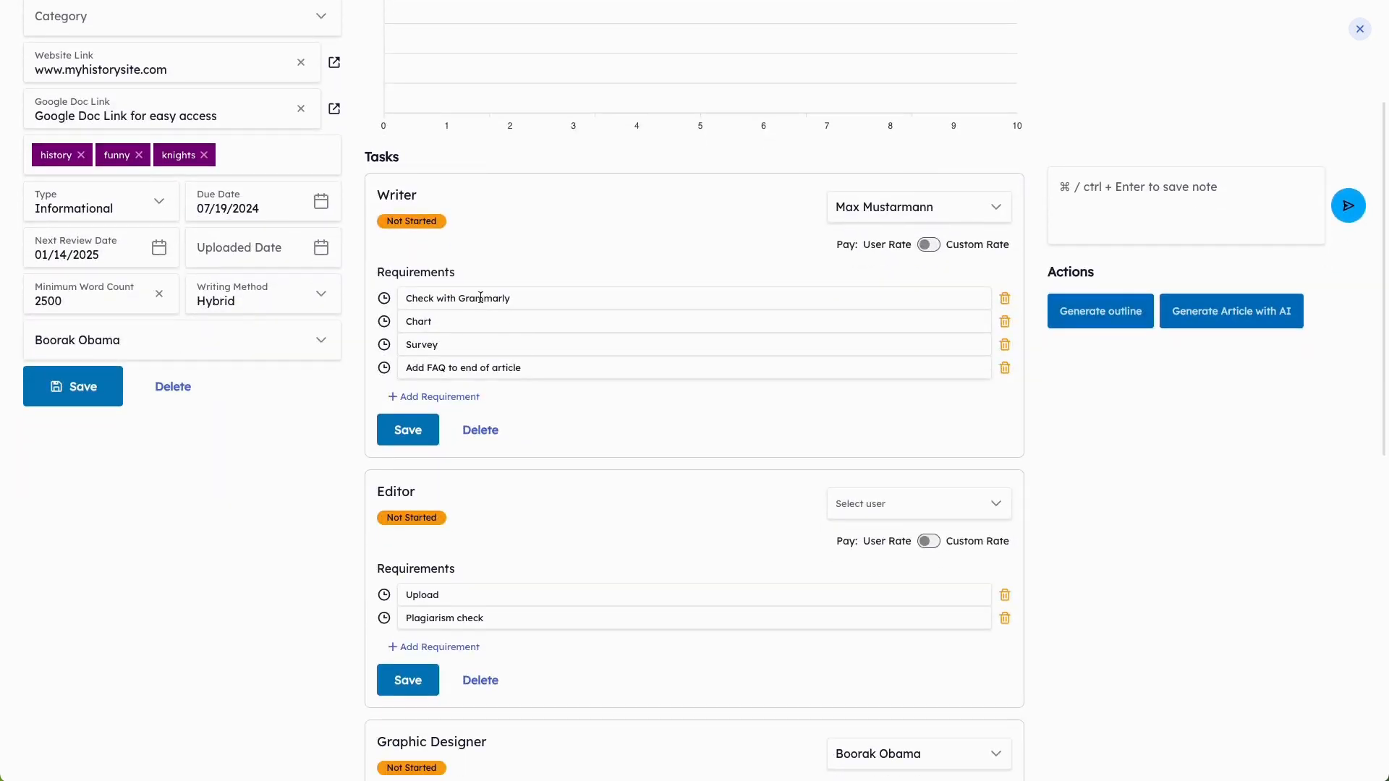
pyautogui.scroll(-5, 701, 506)
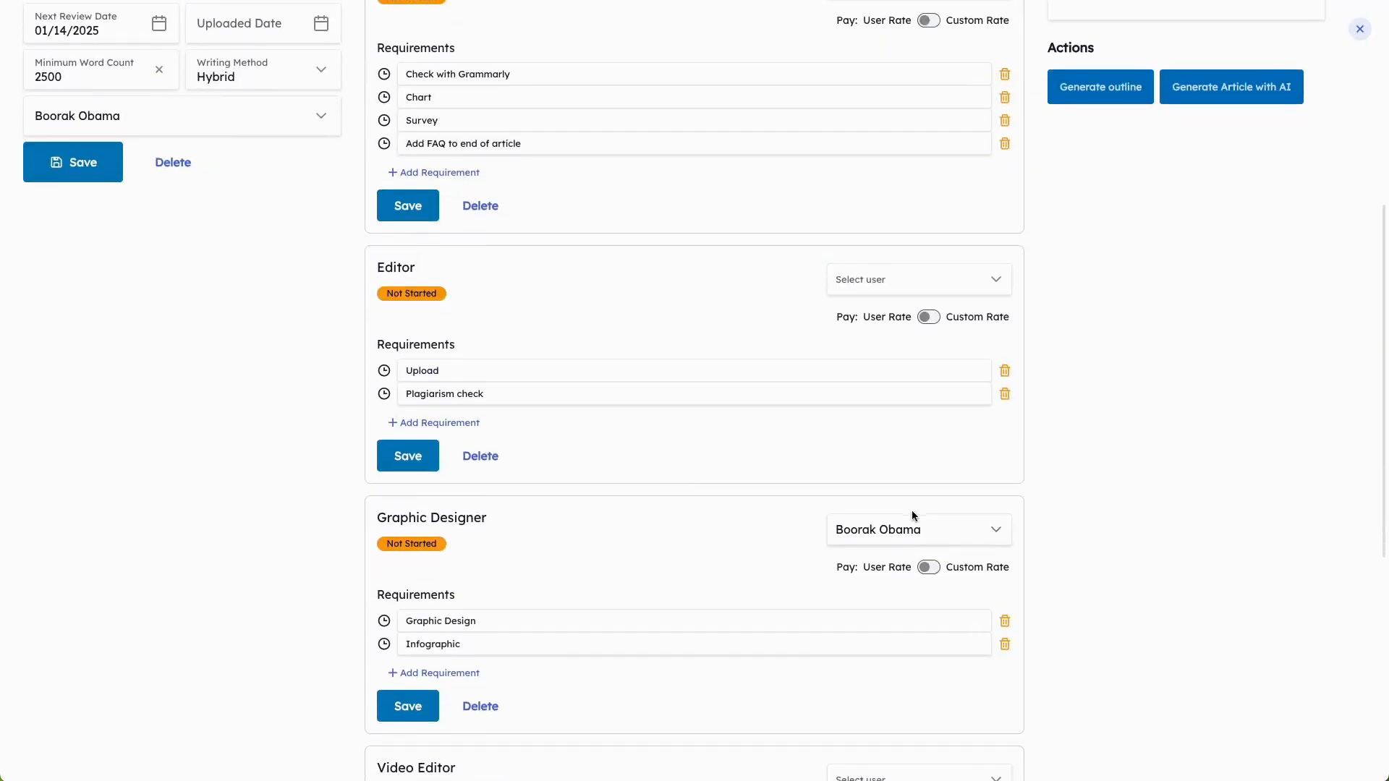
pyautogui.click(417, 465)
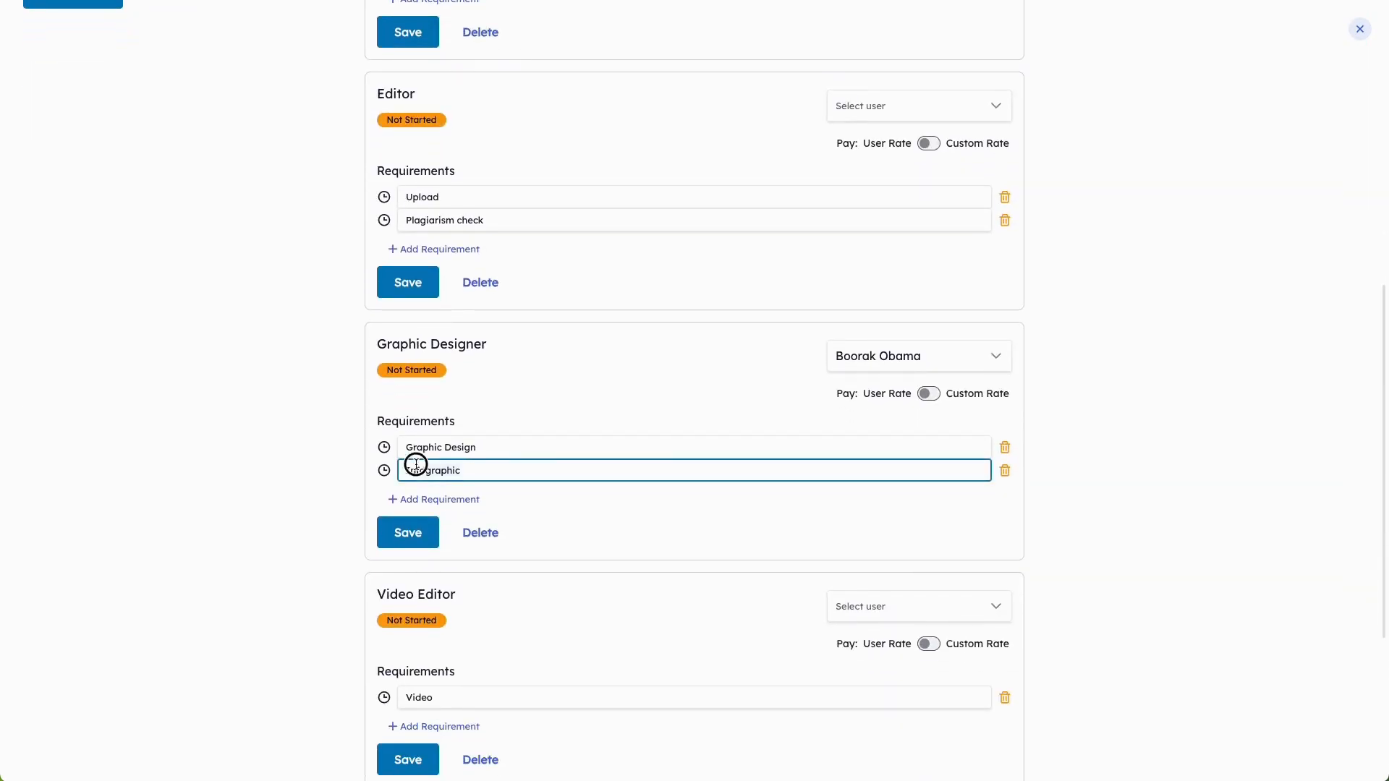
pyautogui.click(468, 342)
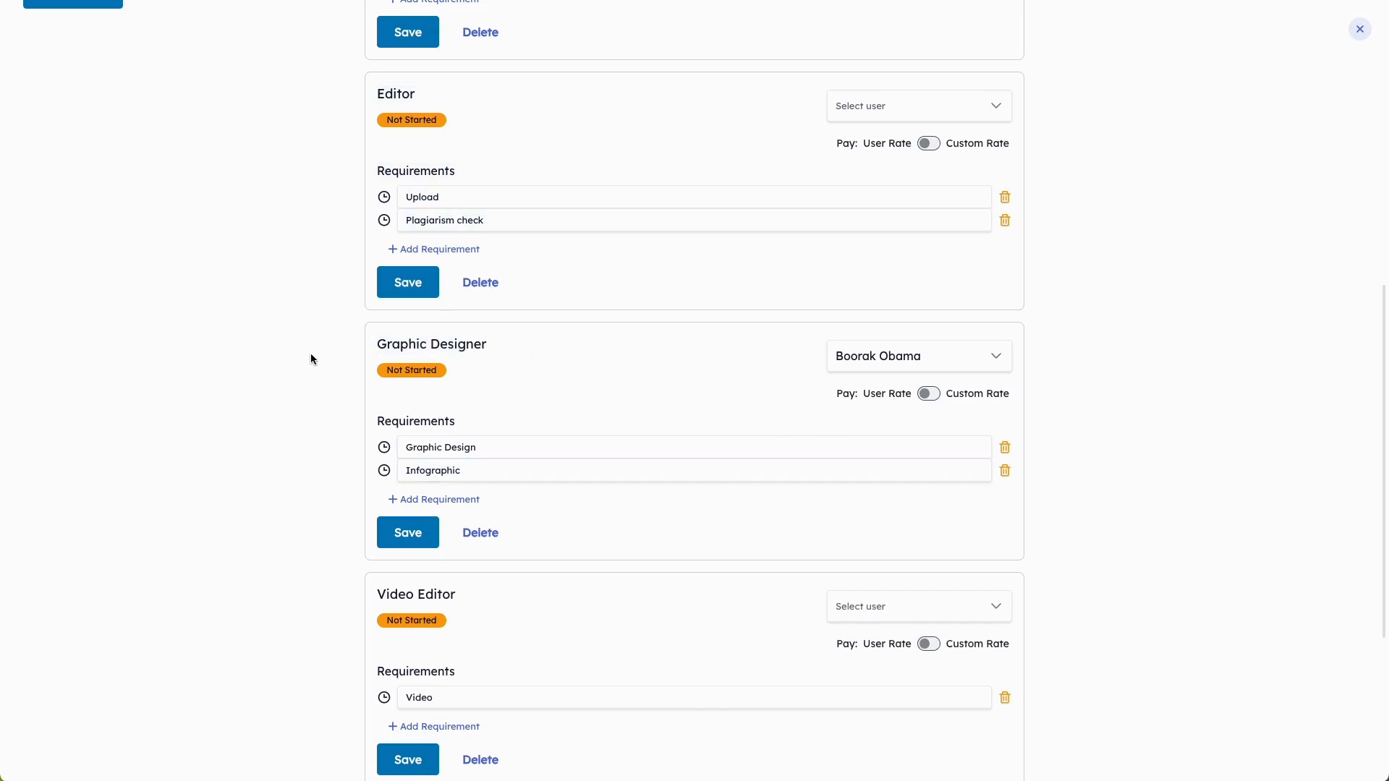
pyautogui.scroll(-3, 645, 443)
pyautogui.press('Escape')
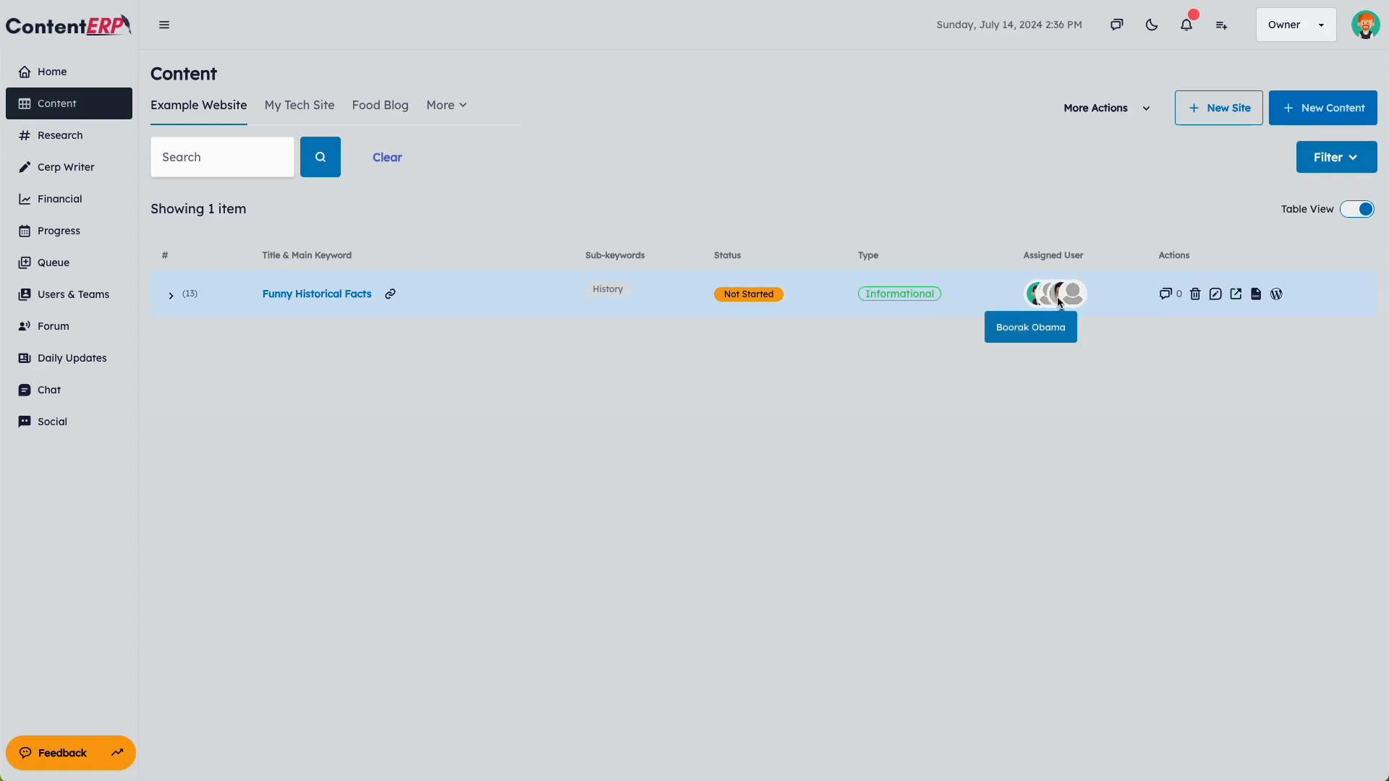
# Open the Funny Historical Facts content item and review the Writer task's user rate and custom rate pay options.
pyautogui.press('space')
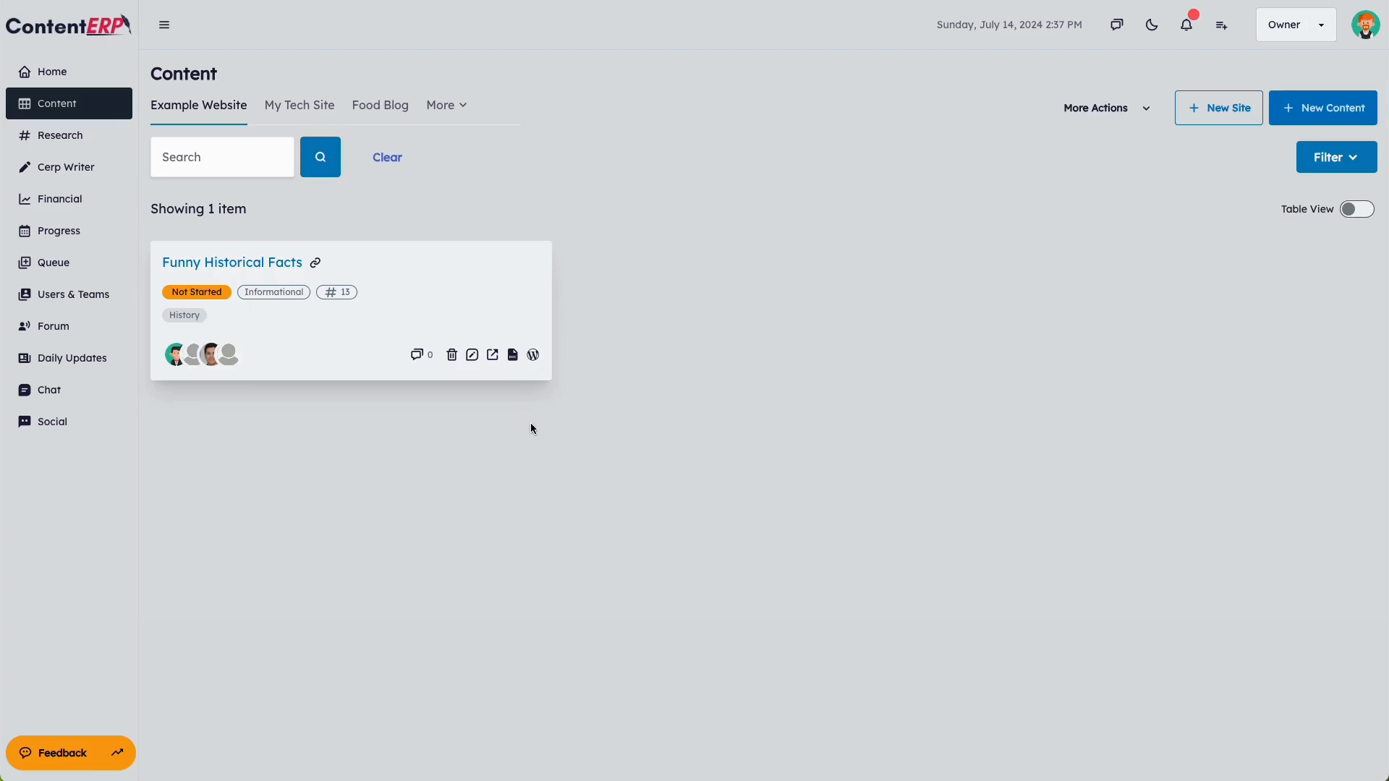
pyautogui.click(230, 263)
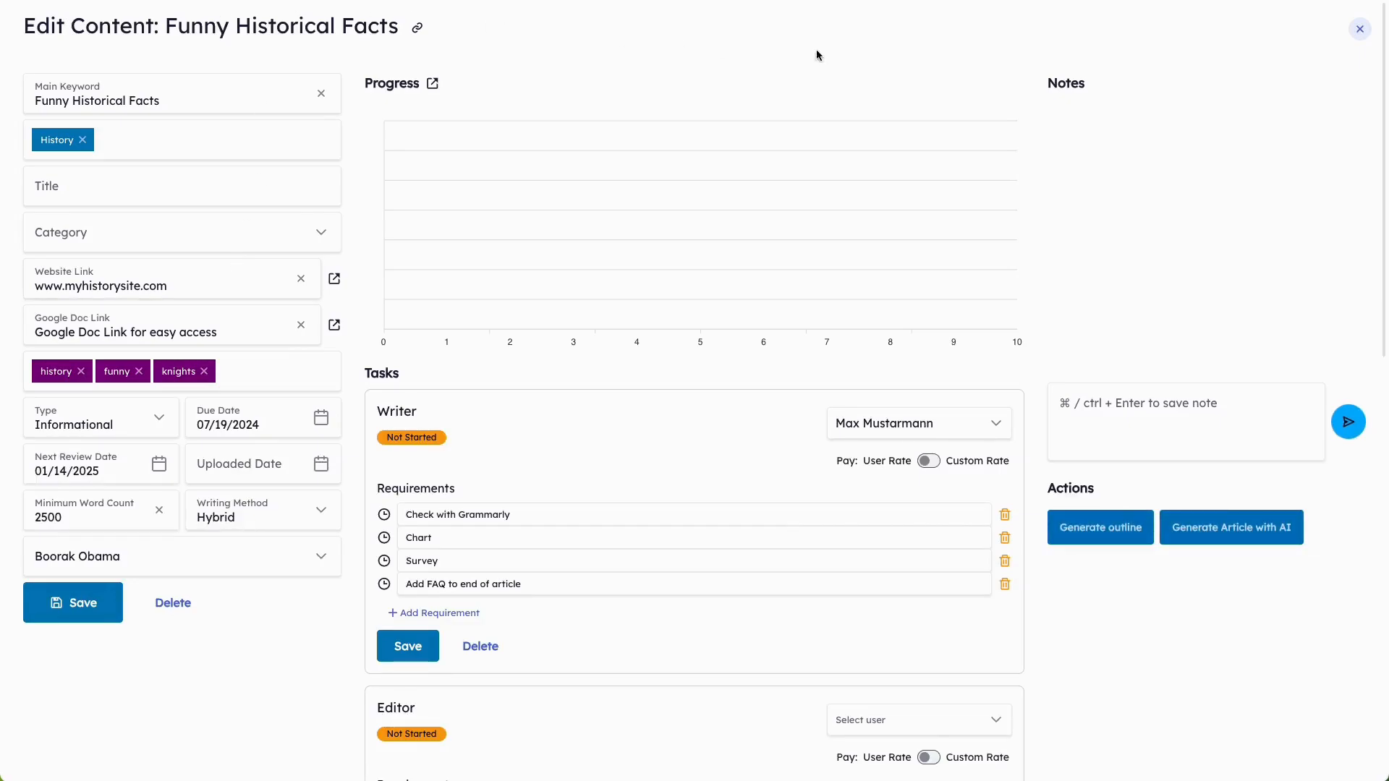
pyautogui.scroll(-2, 1068, 528)
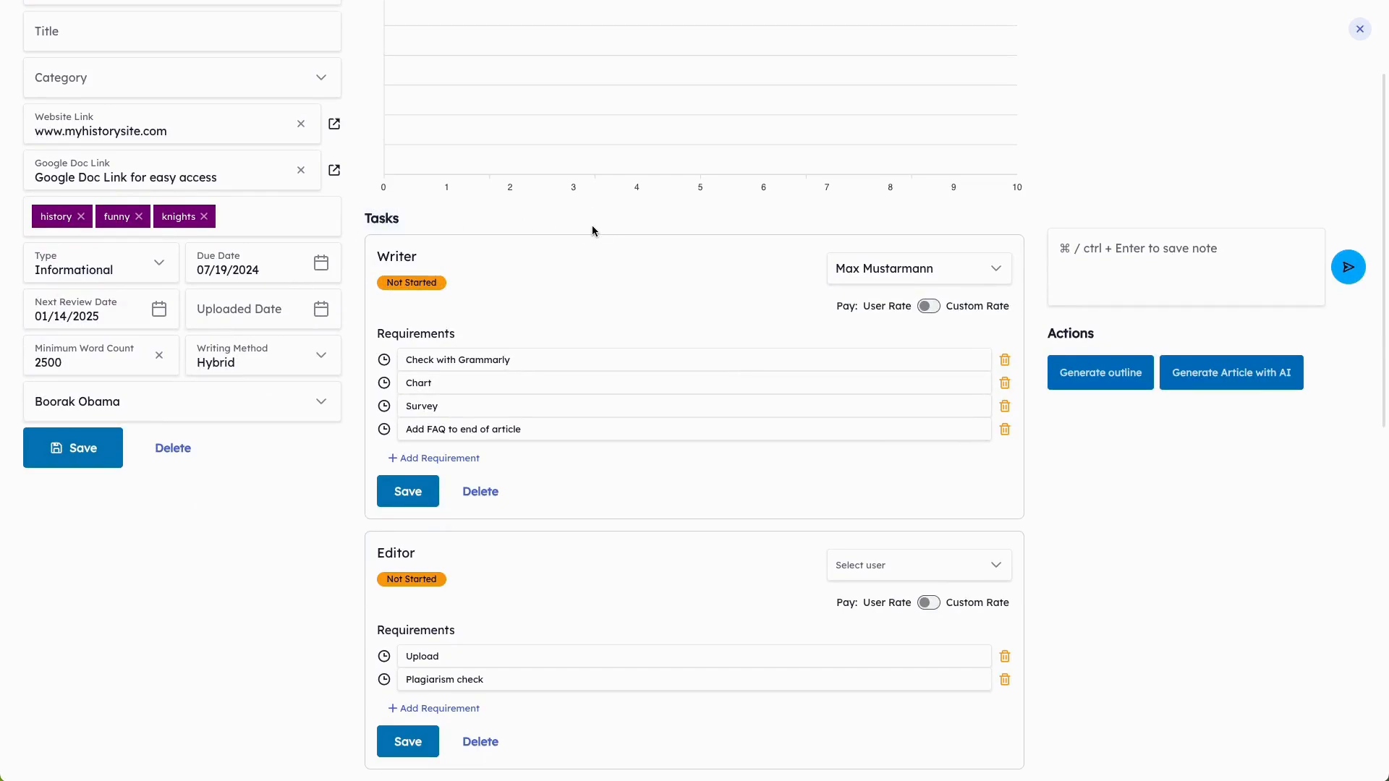
pyautogui.click(929, 307)
pyautogui.click(879, 308)
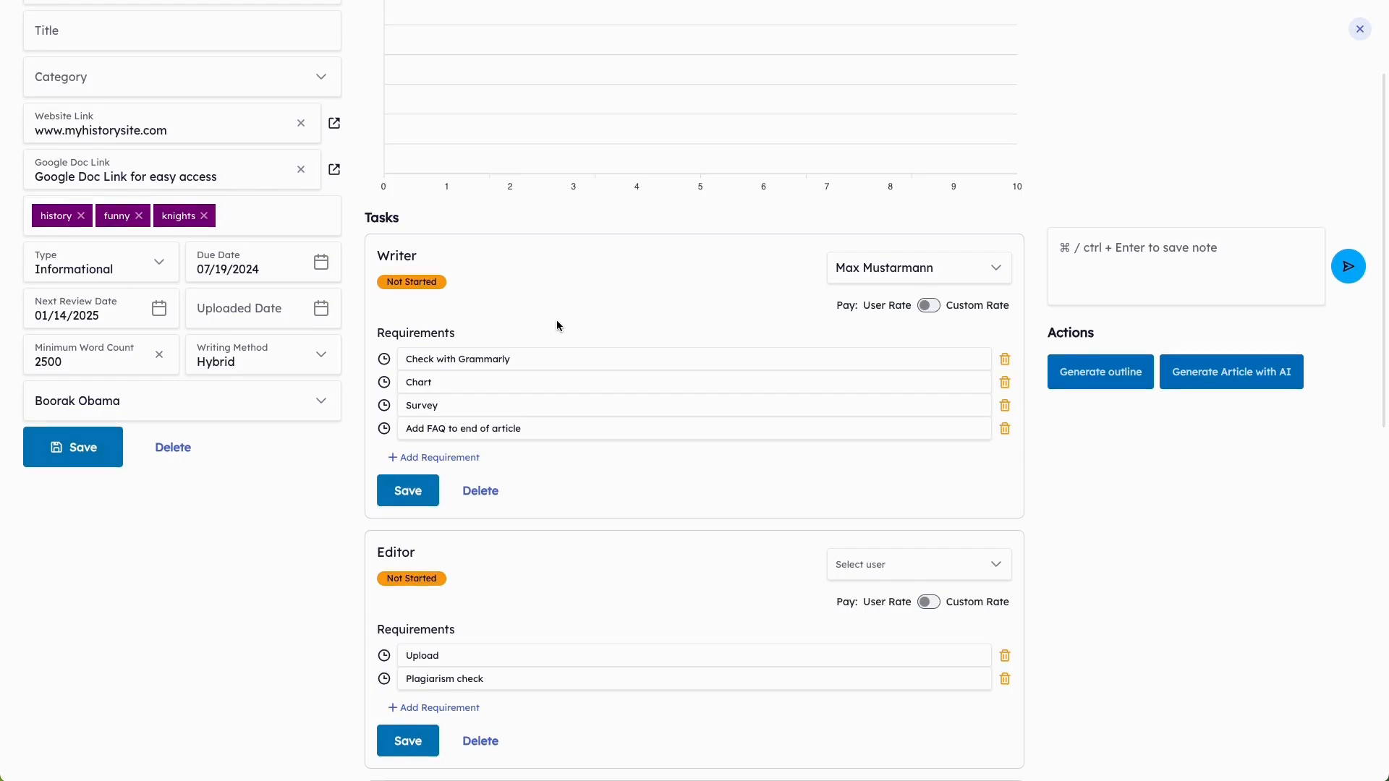
# Set the Graphic Designer task's pay to a custom hourly rate of 10.
pyautogui.scroll(-3, 558, 322)
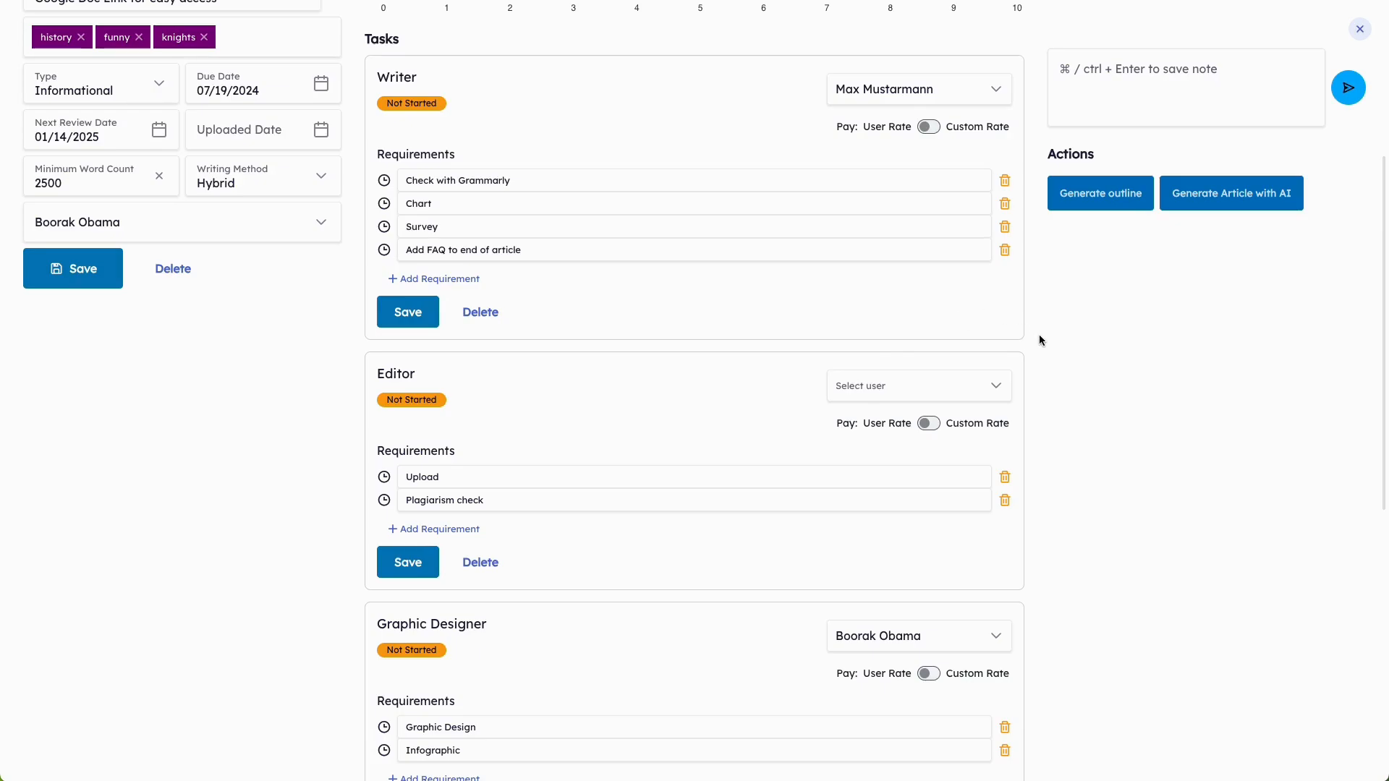
pyautogui.scroll(-4, 1042, 368)
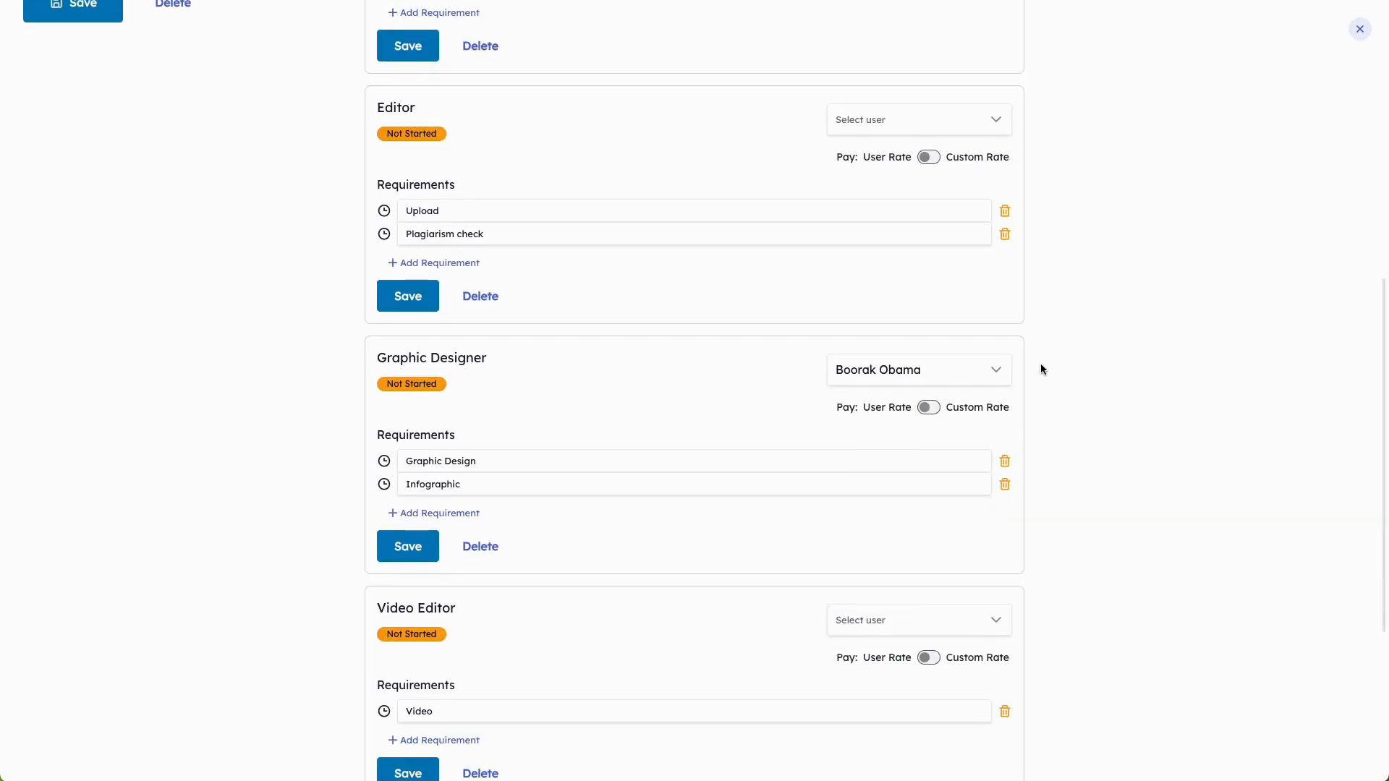
pyautogui.click(928, 407)
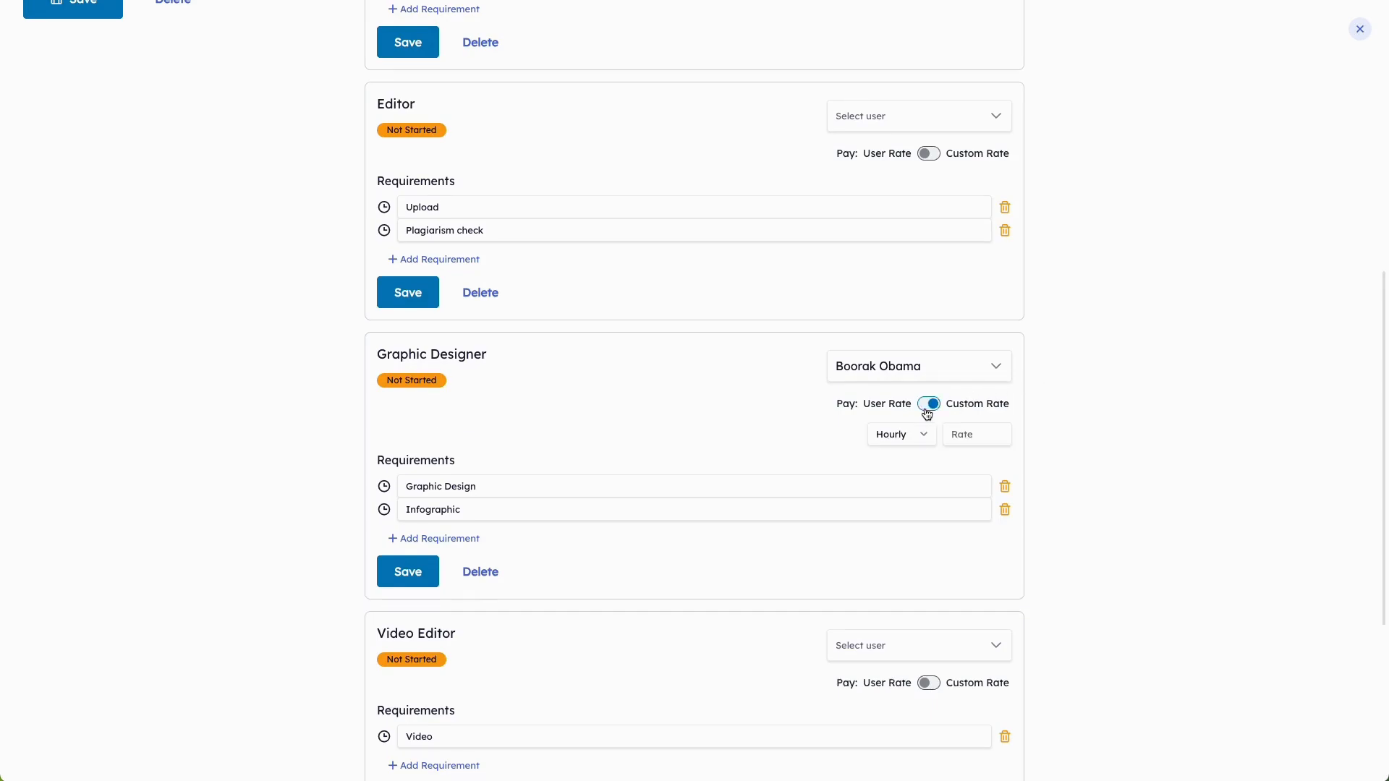
pyautogui.click(930, 441)
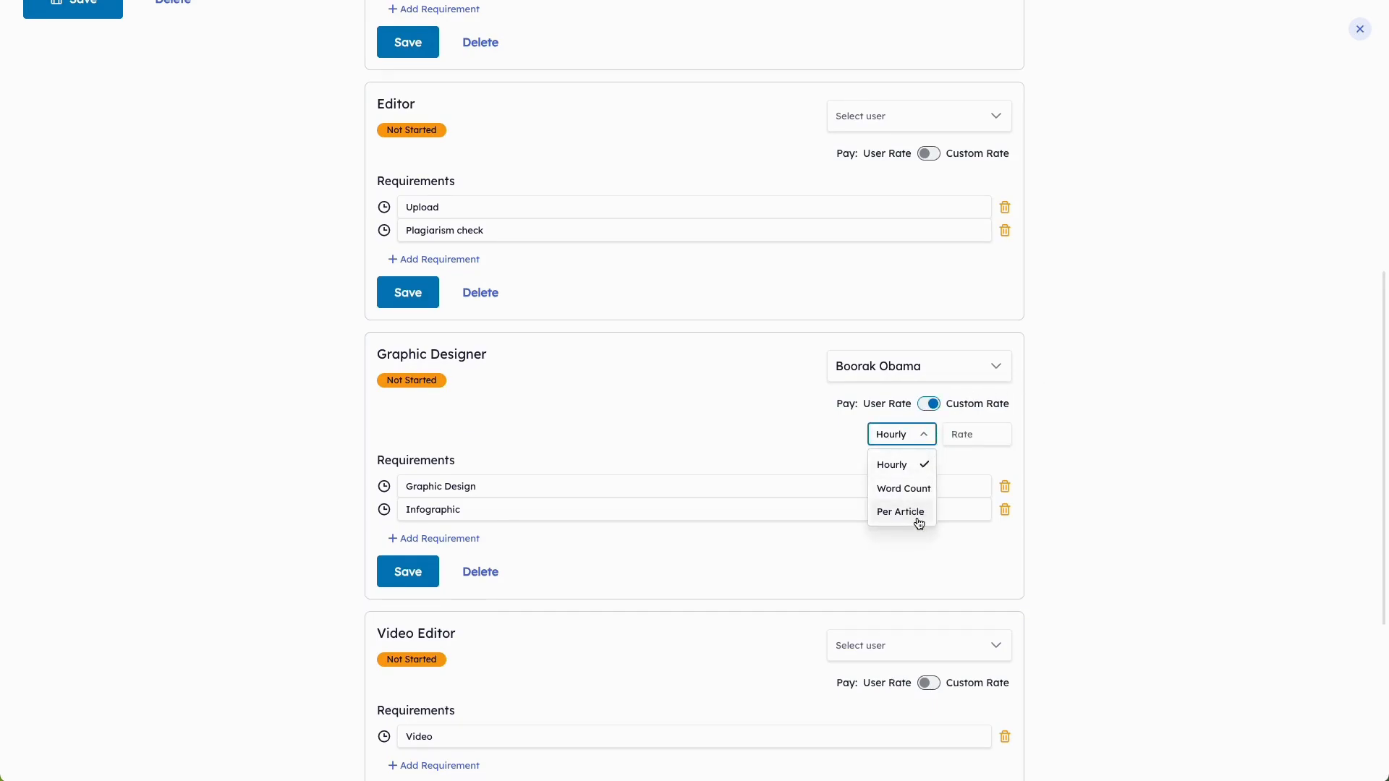
pyautogui.click(1006, 440)
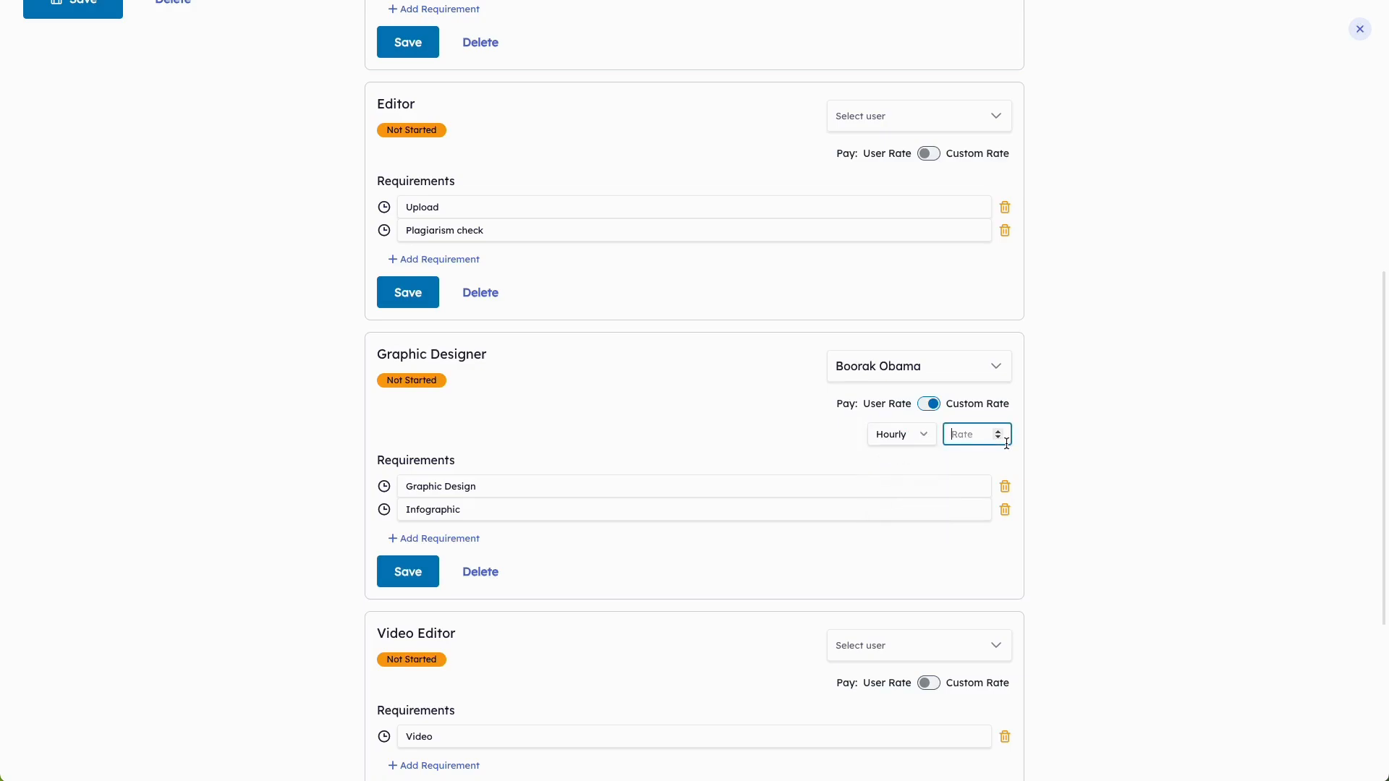
pyautogui.write('2')
pyautogui.click(1001, 431)
pyautogui.click(1002, 431)
pyautogui.click(1002, 430)
pyautogui.click(1001, 431)
pyautogui.click(1001, 432)
pyautogui.click(1002, 432)
pyautogui.click(772, 437)
# Post the note "Hey, does anyone know anything funny we can include?" on the content item and close it.
pyautogui.scroll(-5, 771, 437)
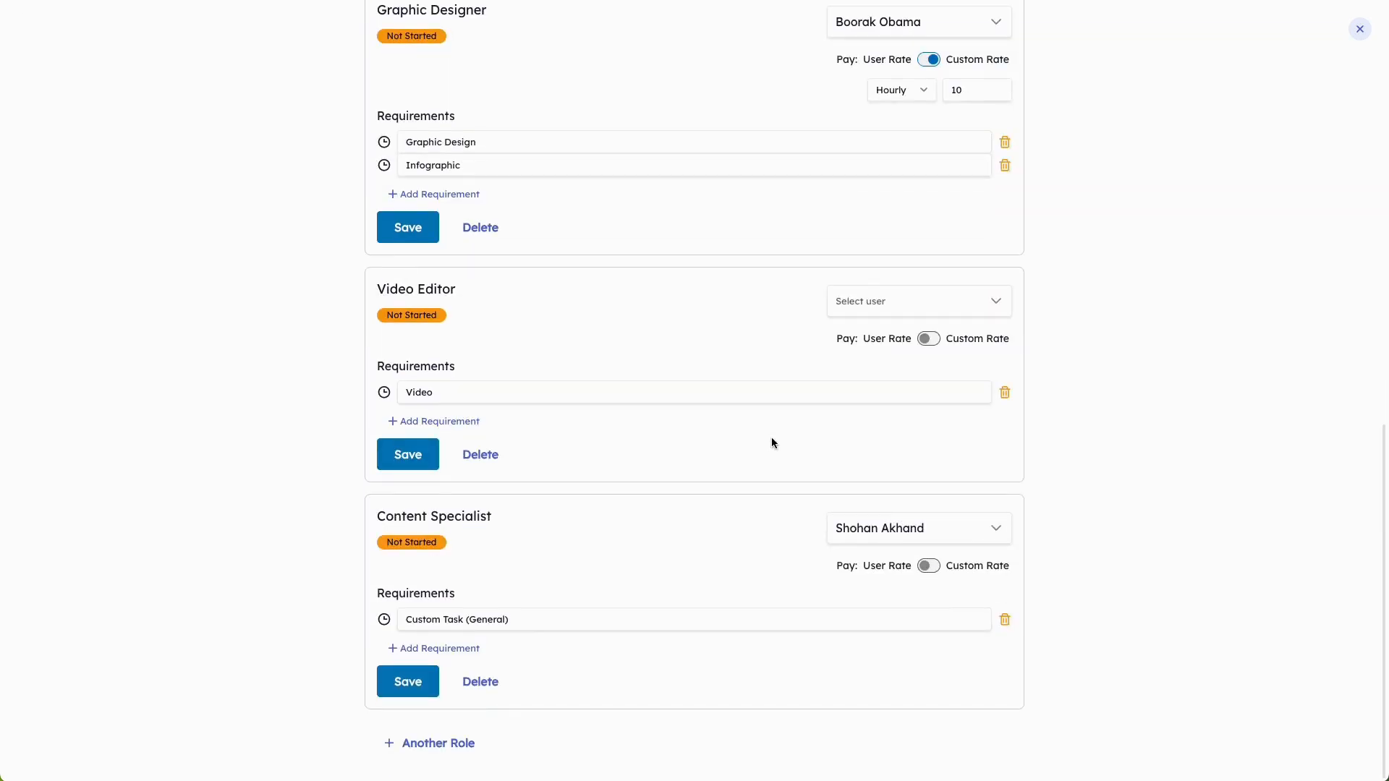
pyautogui.scroll(4, 771, 438)
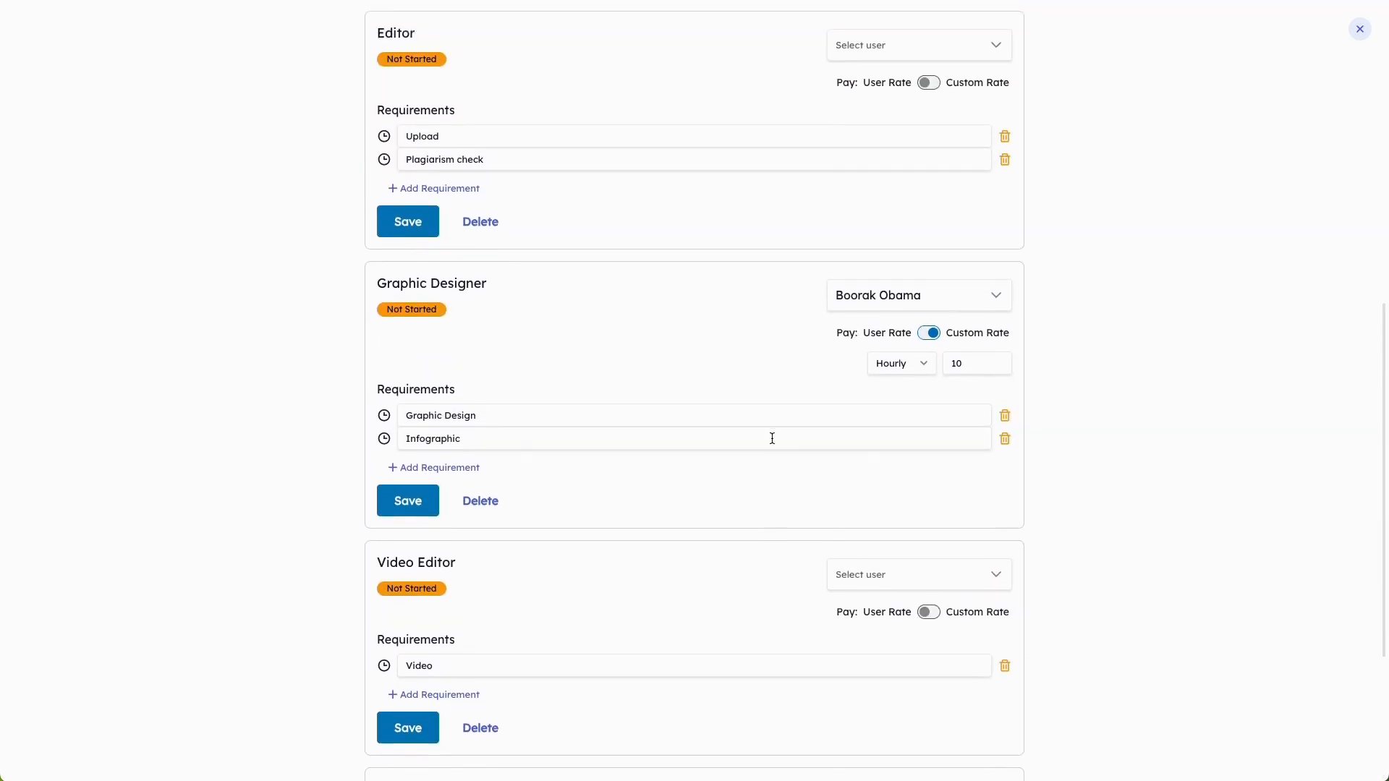
pyautogui.scroll(8, 772, 438)
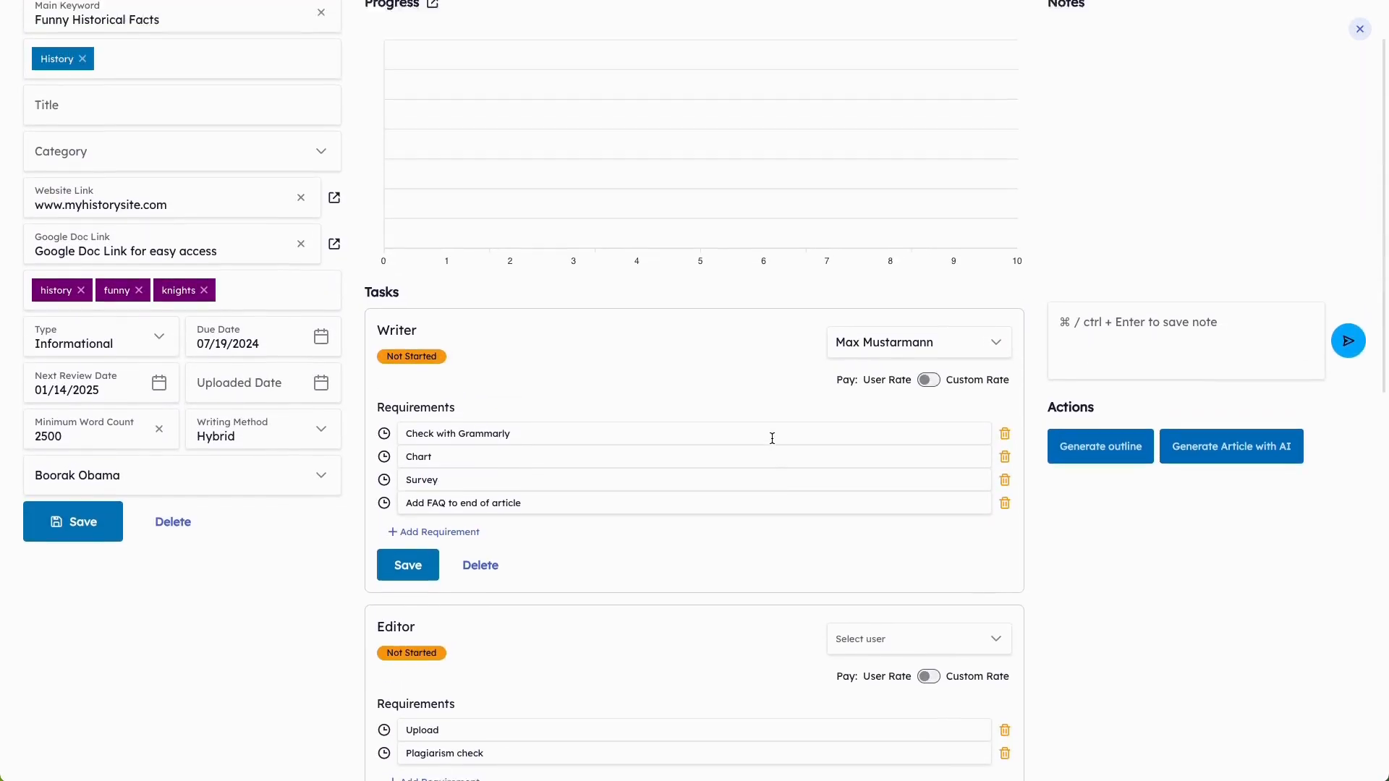
pyautogui.scroll(1, 772, 438)
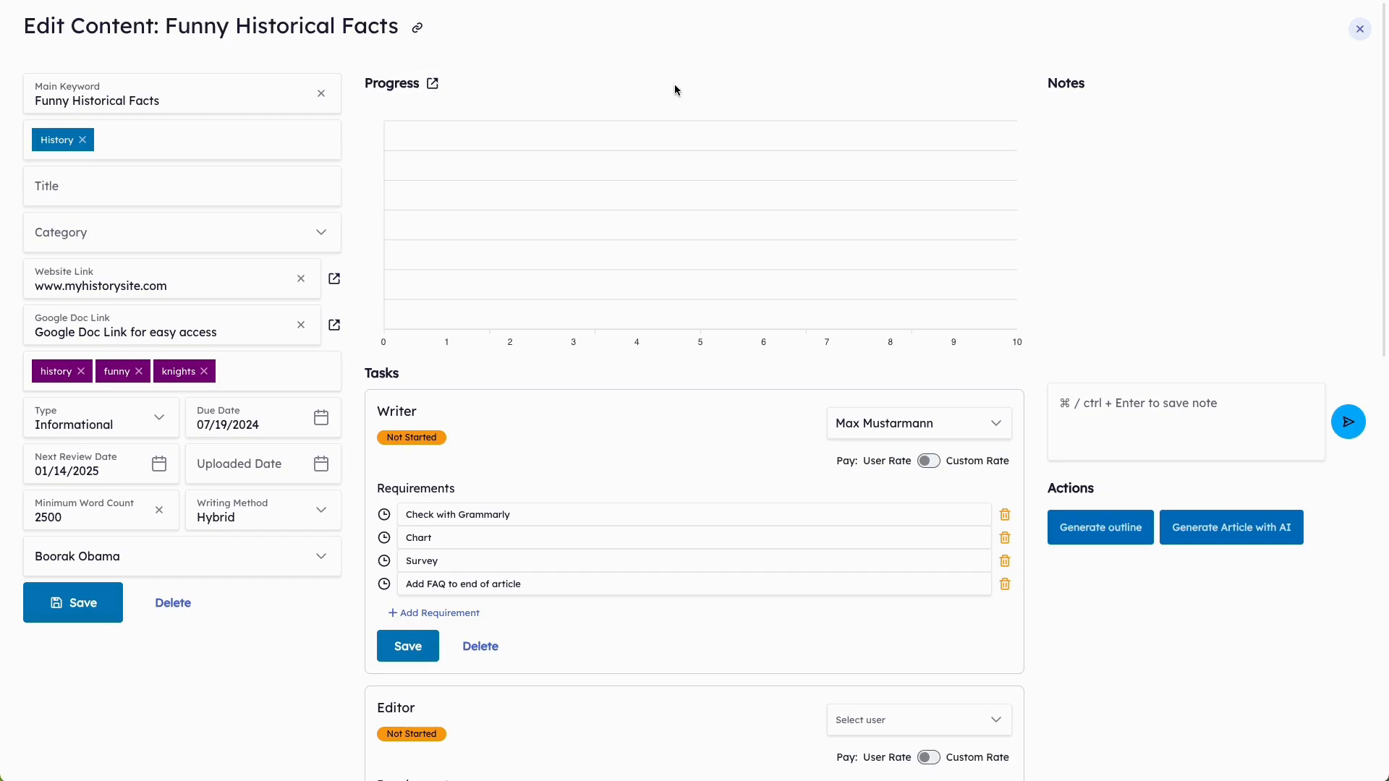
pyautogui.click(1124, 421)
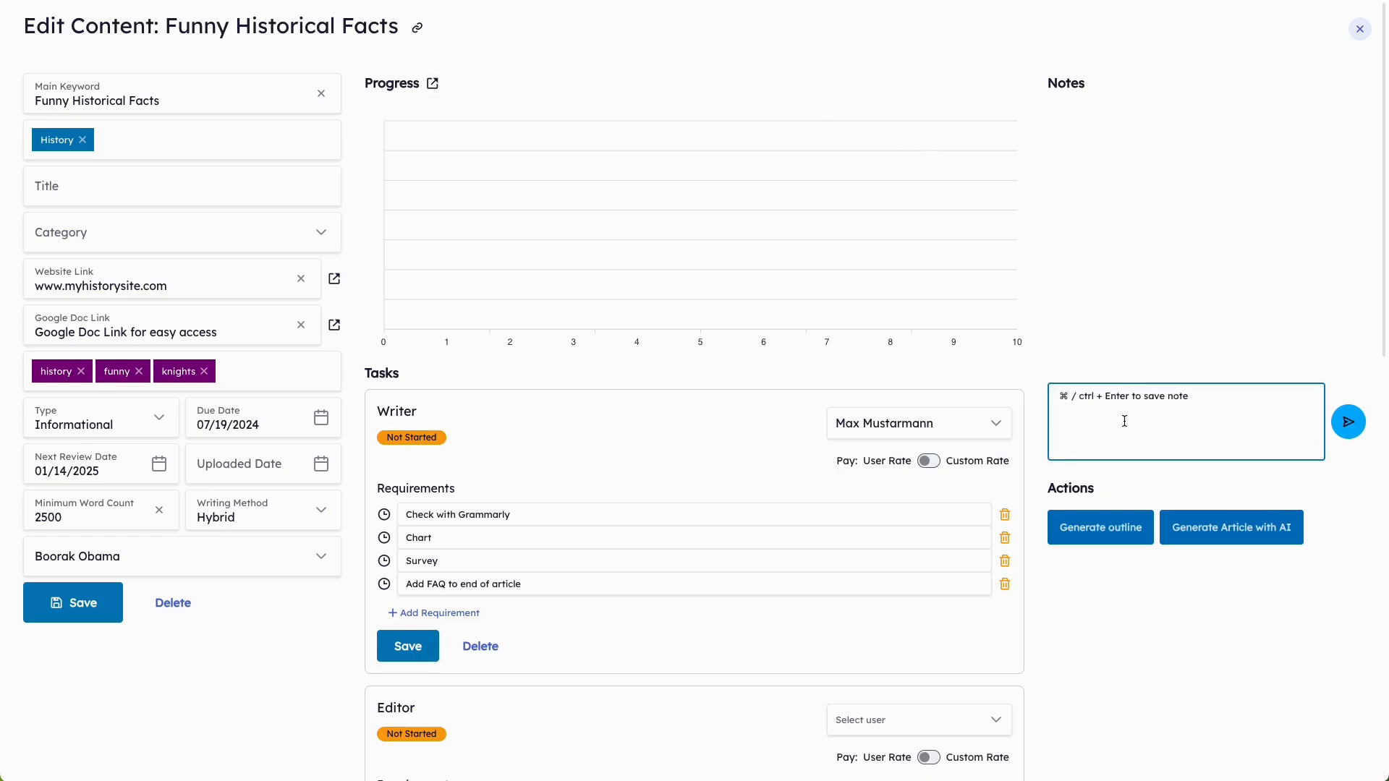
pyautogui.write('Hey, does anyone know anything funny we ac')
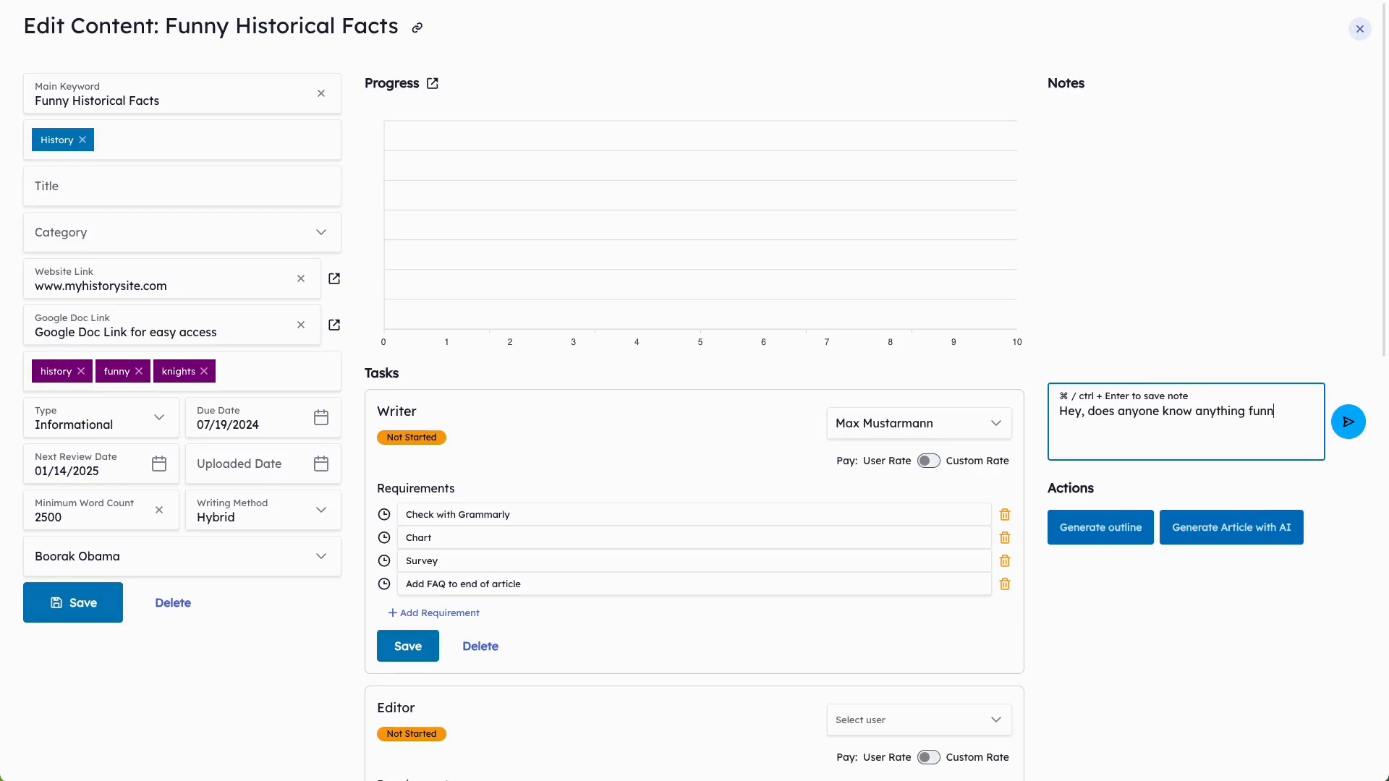
pyautogui.press('BackSpace')
pyautogui.press('BackSpace')
pyautogui.write('can include')
pyautogui.hotkey('ctrl', 'Return')
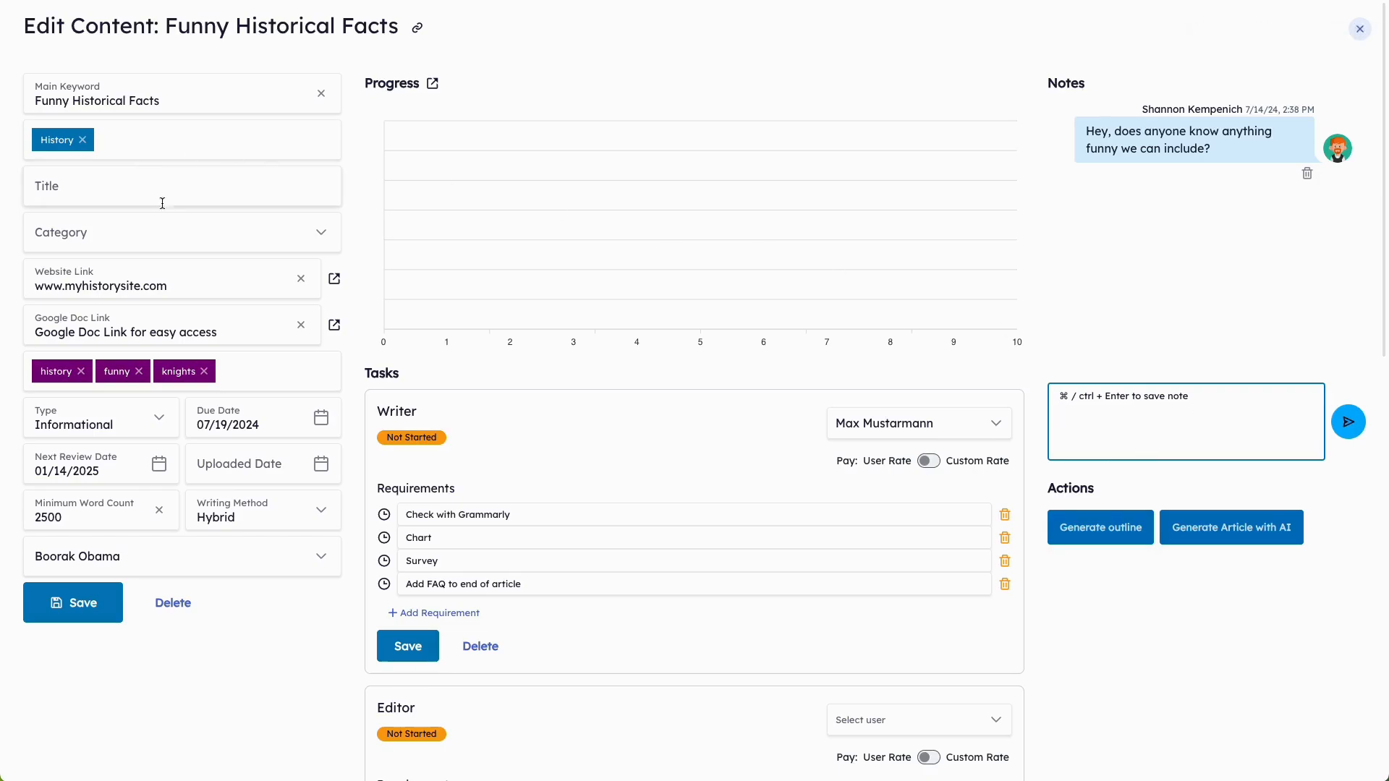
pyautogui.click(1359, 30)
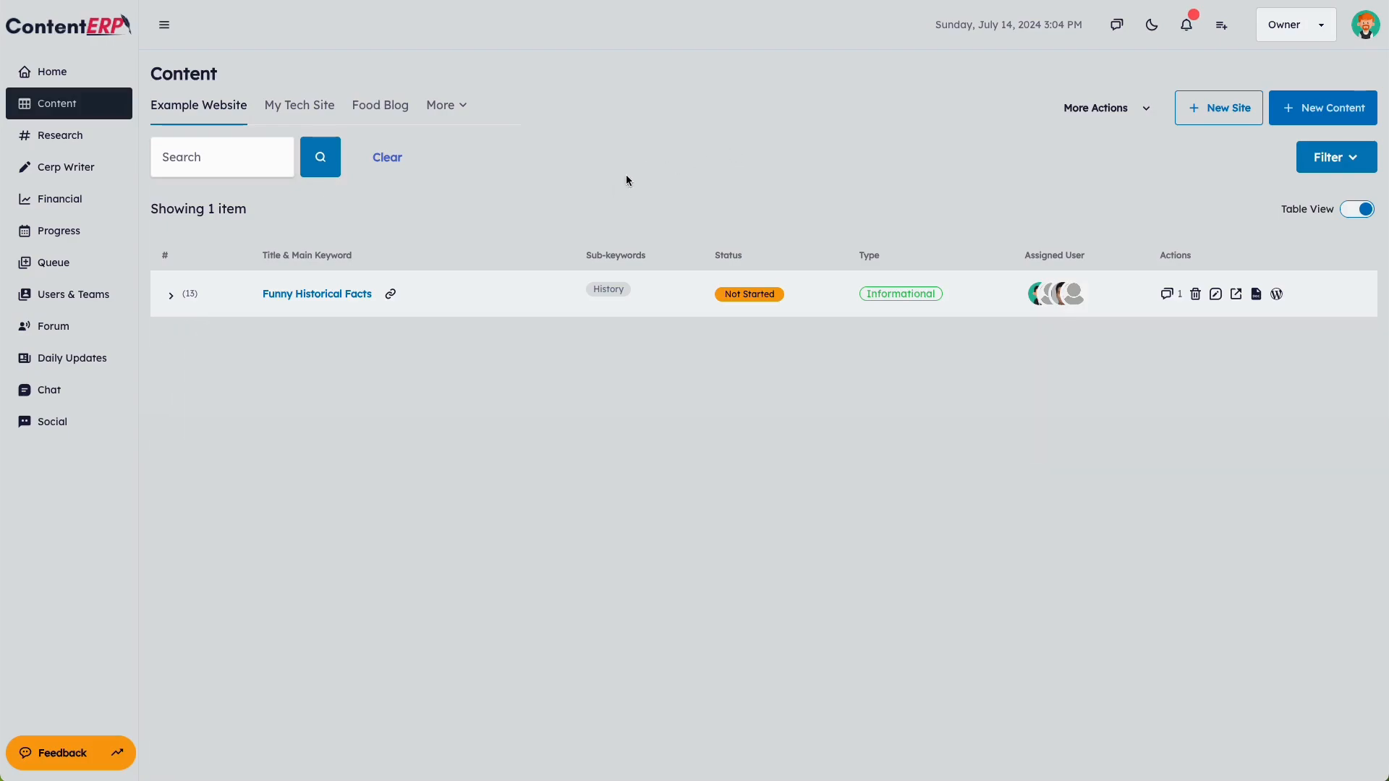
# Open the Funny Historical Facts item's edit view from the content list and highlight its heading.
pyautogui.press('e')
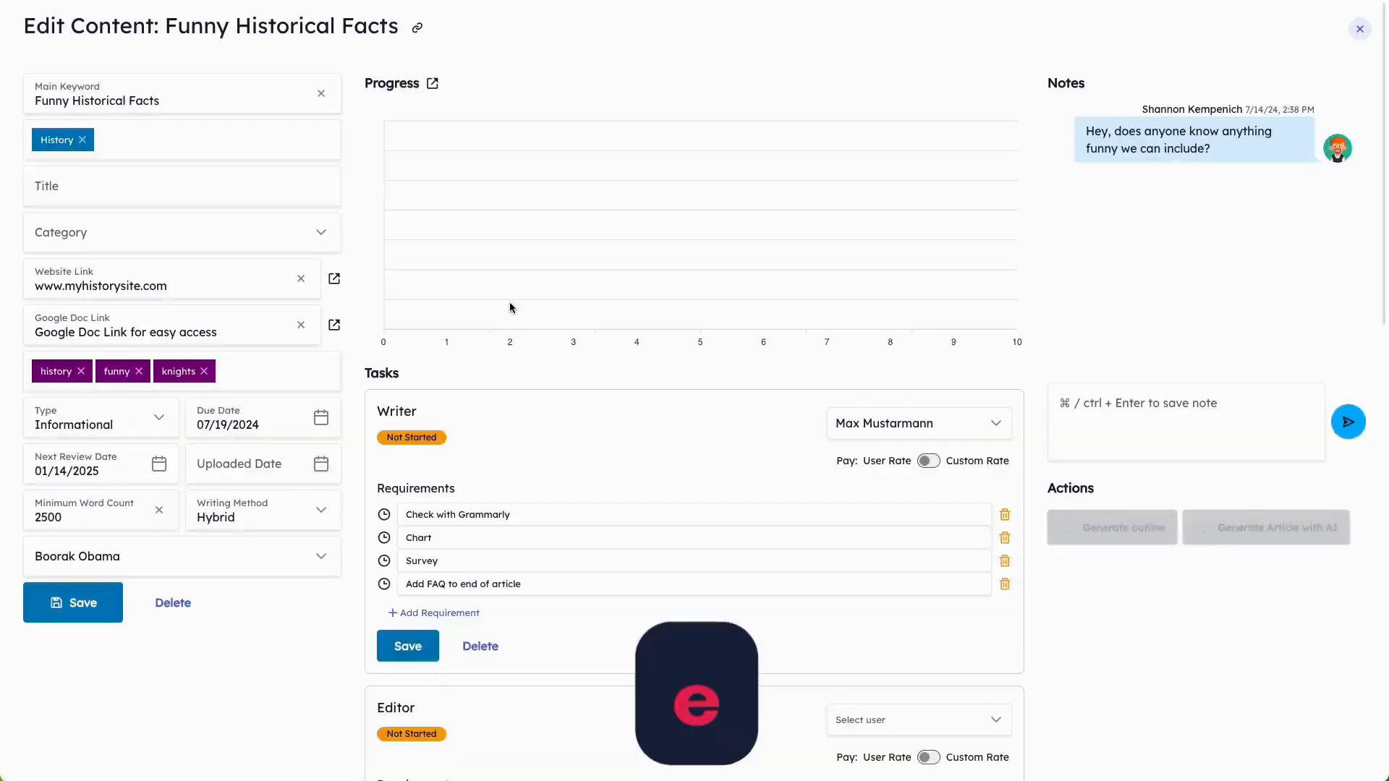
pyautogui.moveTo(29, 29); pyautogui.dragTo(394, 27)
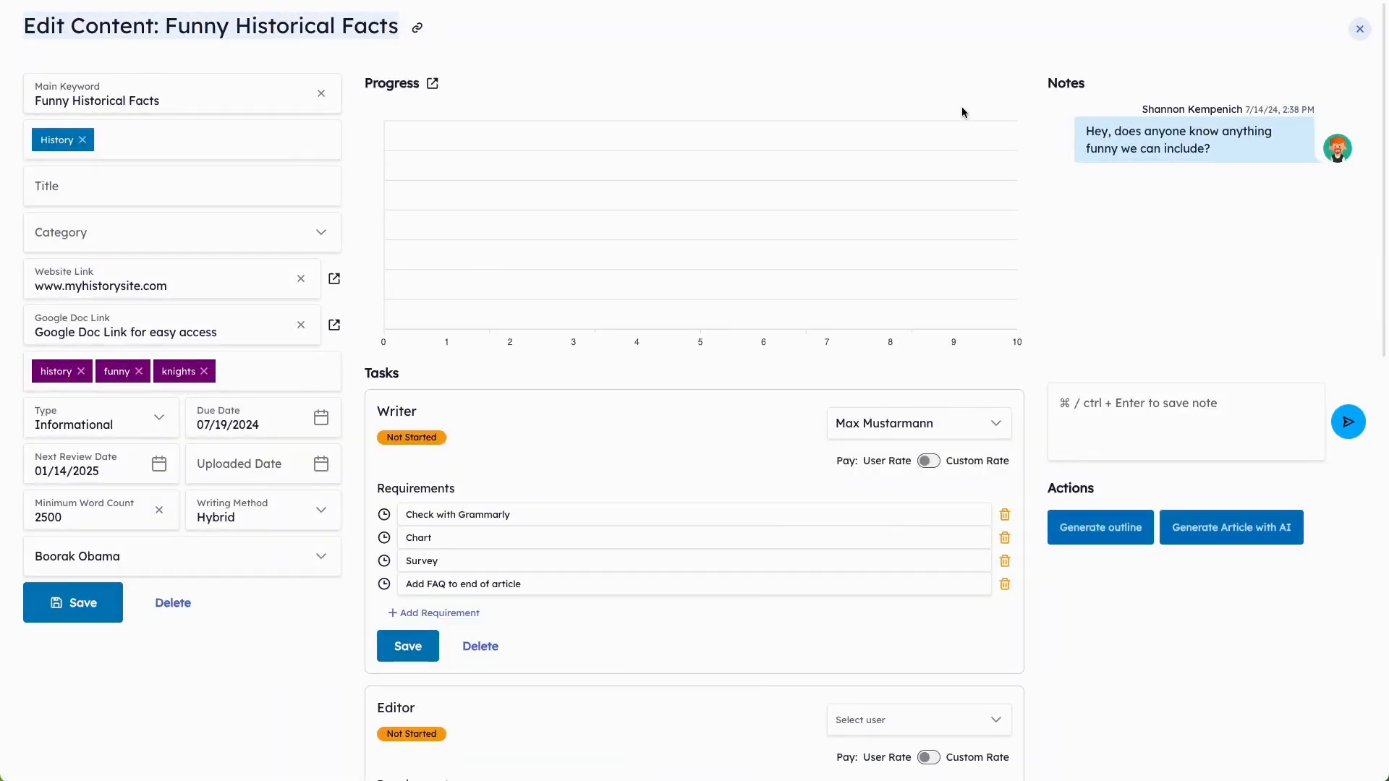
# Try toggling the content list's filter options and switching between table and card view.
pyautogui.press('f')
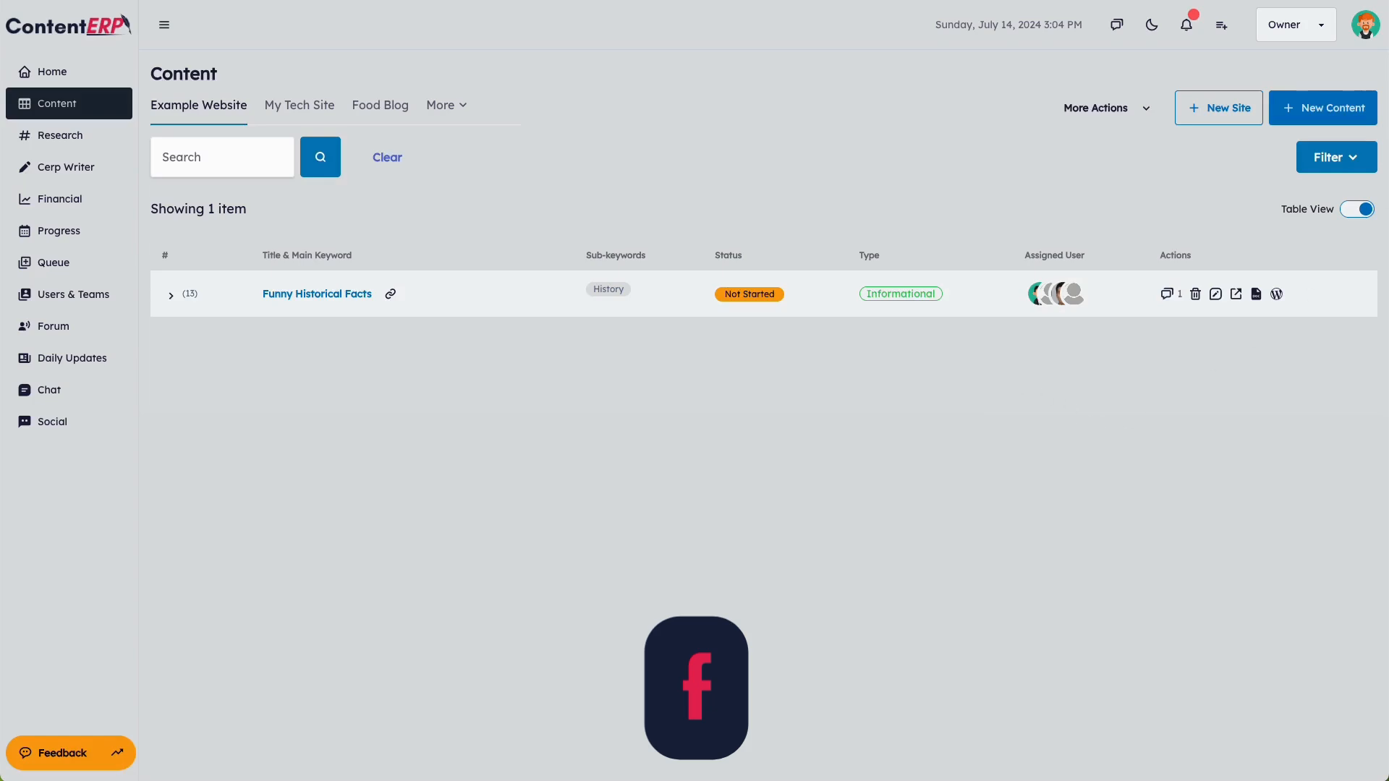
pyautogui.press('t')
pyautogui.click(1337, 160)
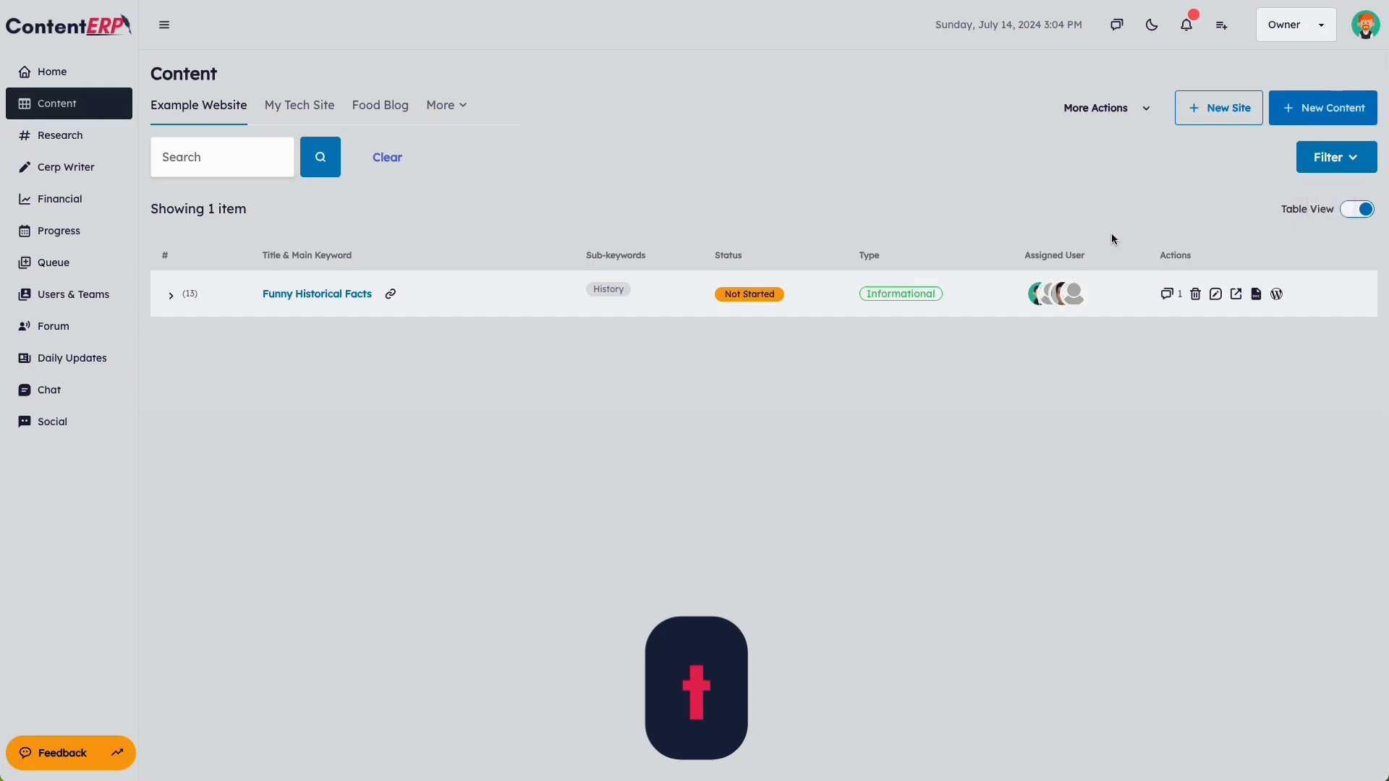
pyautogui.click(1345, 218)
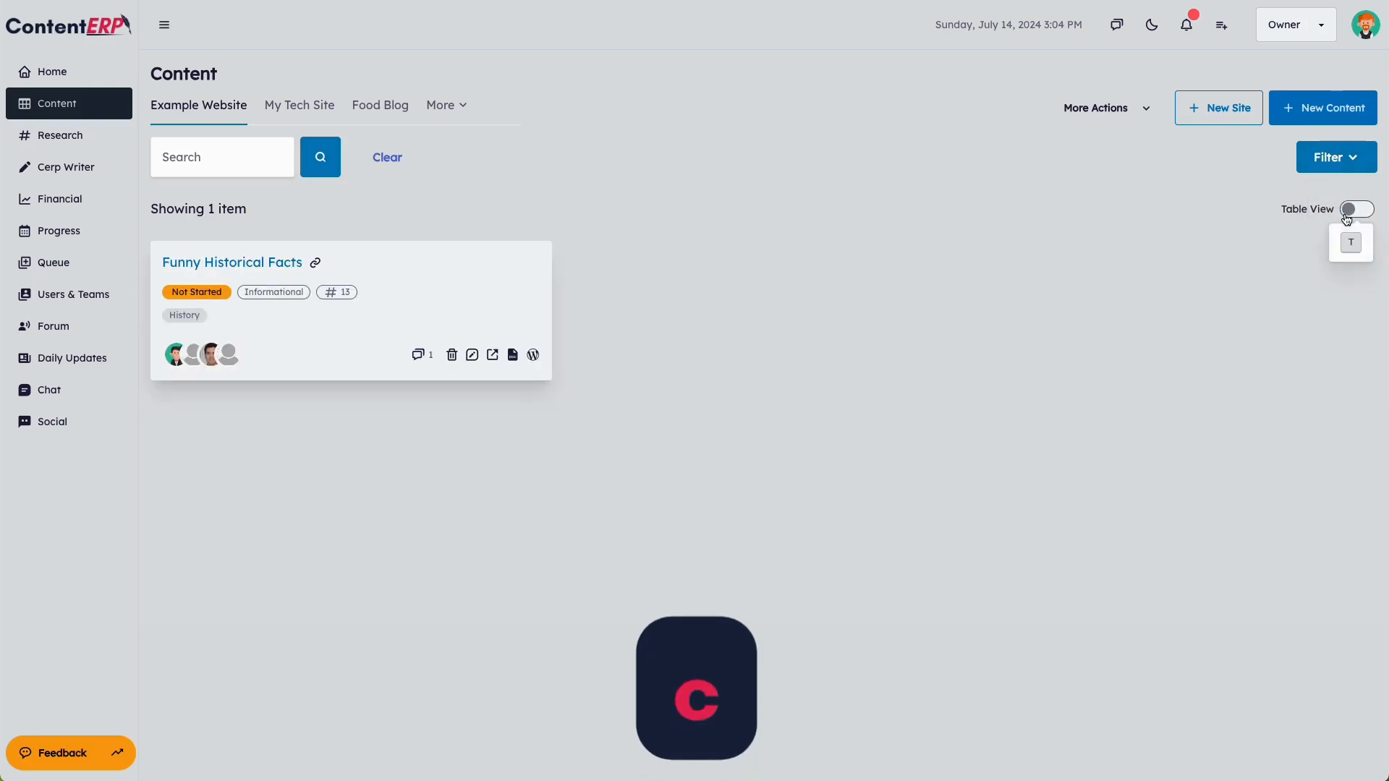
pyautogui.click(1347, 219)
# Open and close a blank Create Content form, and collapse and restore the navigation sidebar.
pyautogui.press('c')
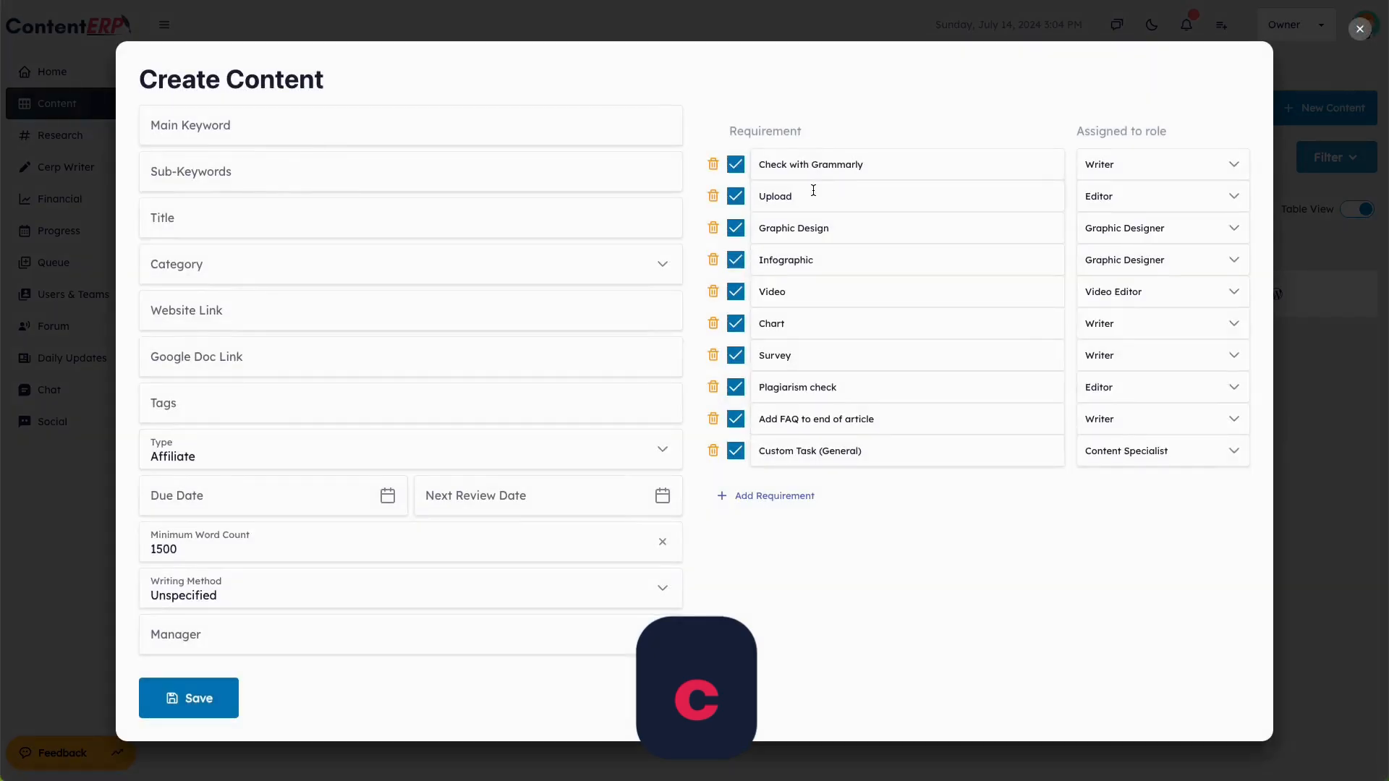
pyautogui.press('m')
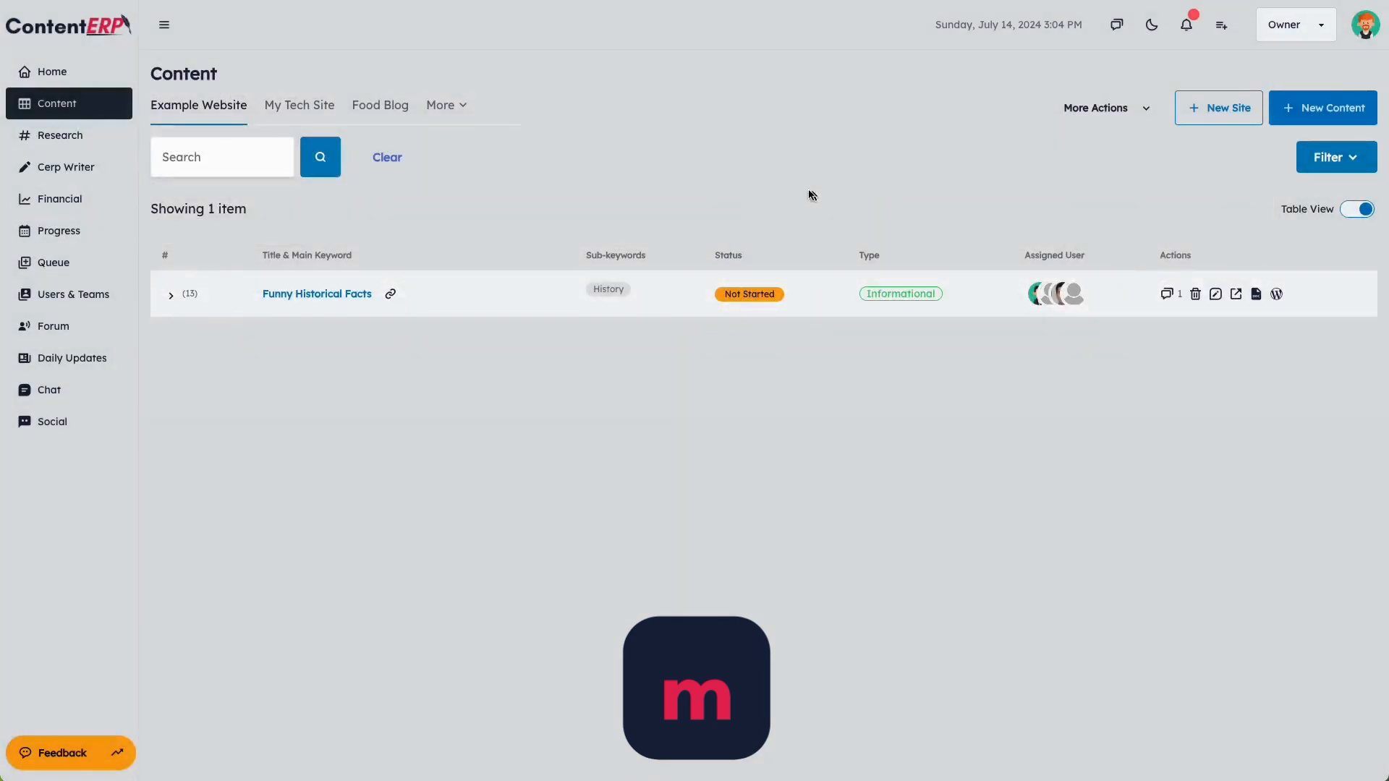
pyautogui.press('m')
pyautogui.press('m')
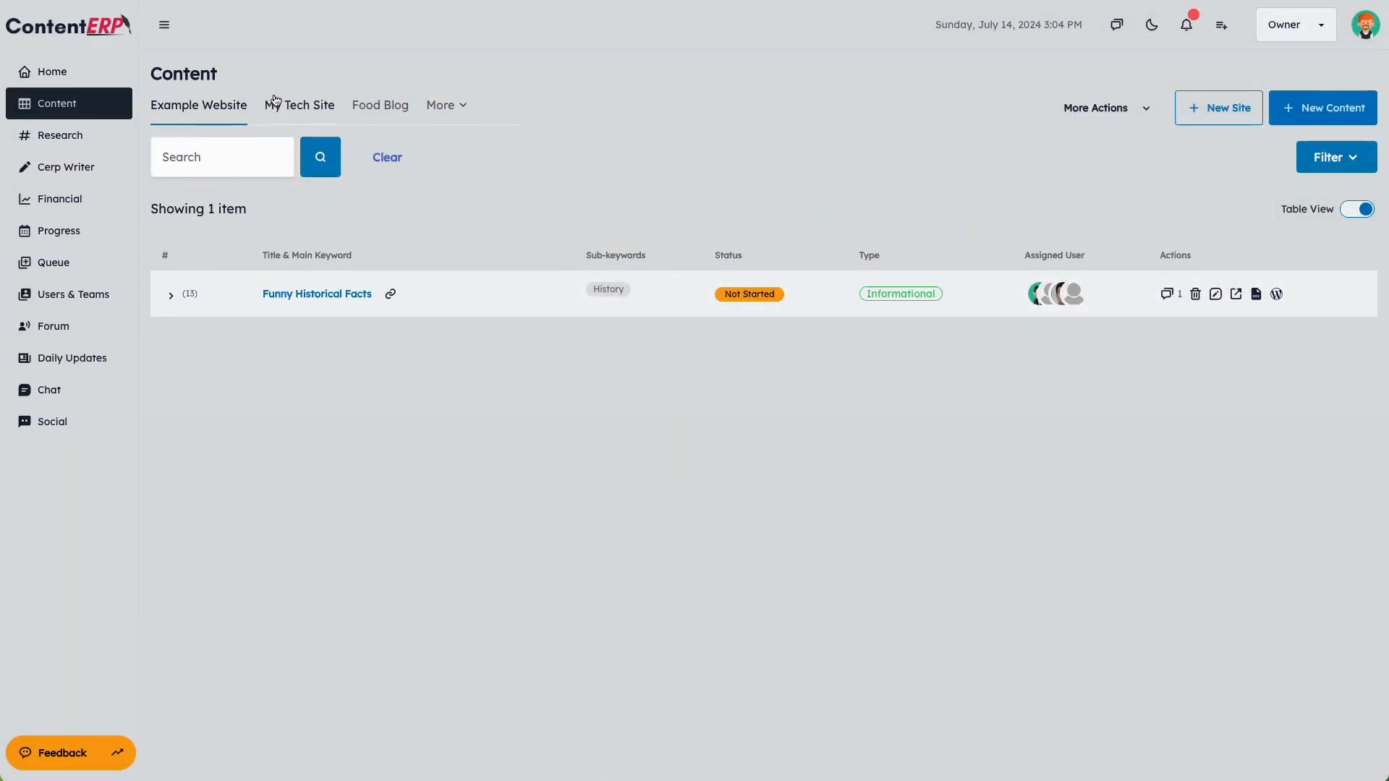
pyautogui.press('s')
pyautogui.click(164, 32)
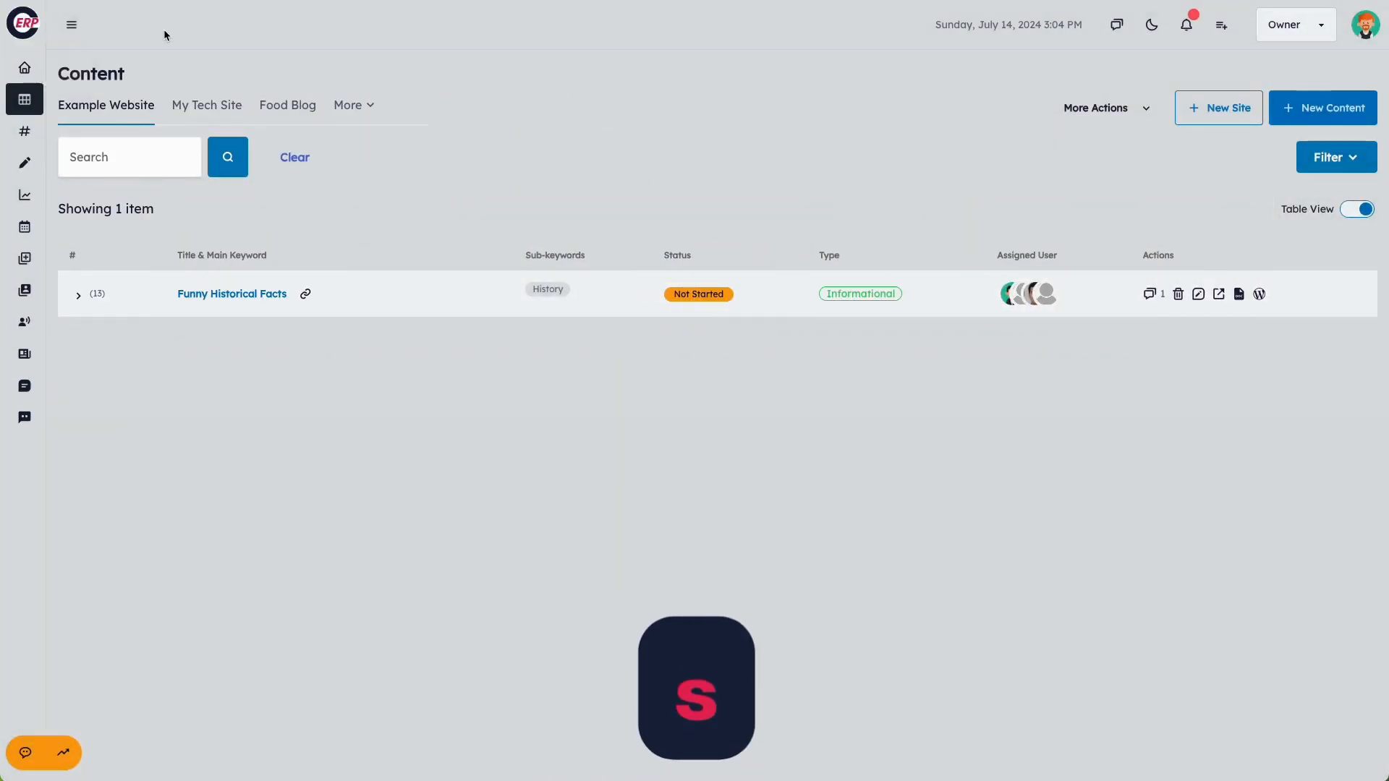
pyautogui.click(164, 32)
# Enter "Hey There!" as the search text for Example Website's content list.
pyautogui.write('s')
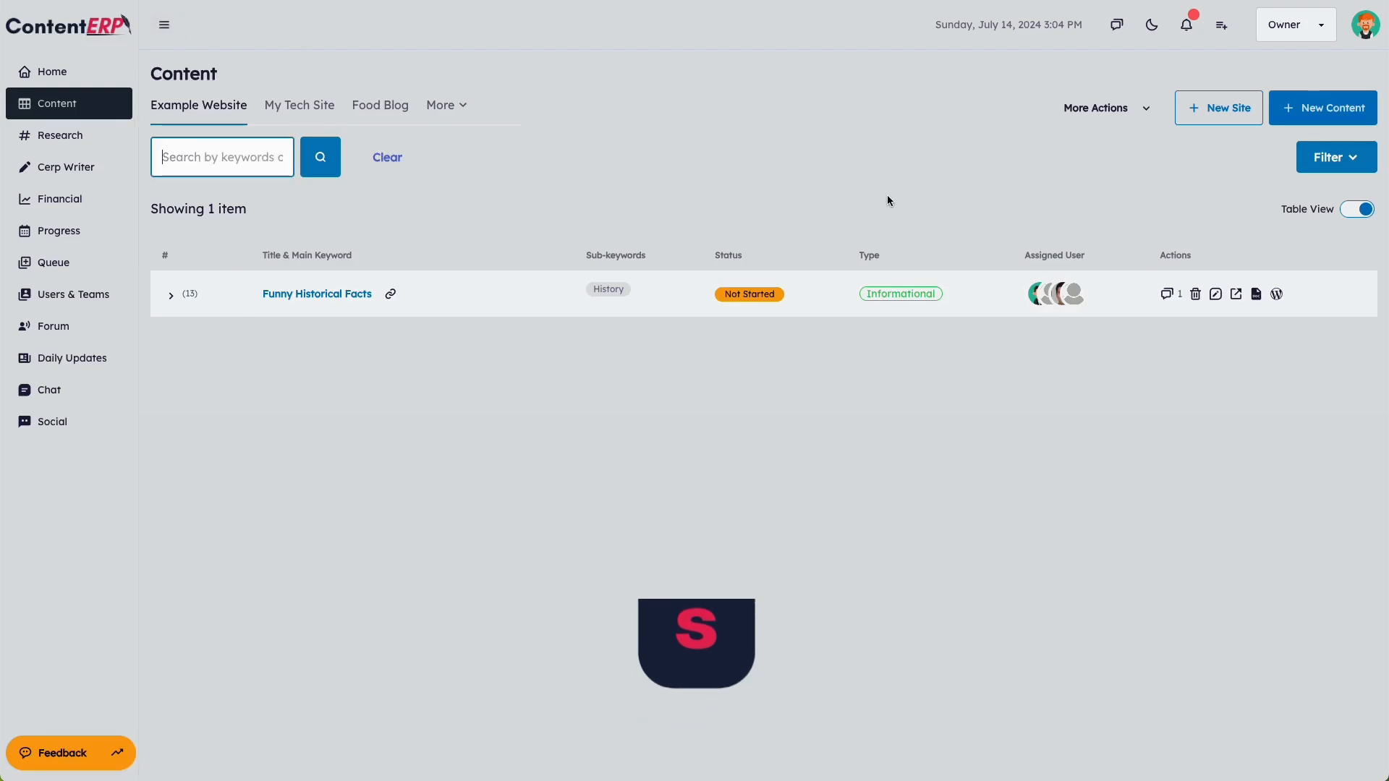
pyautogui.write('Hey Ther')
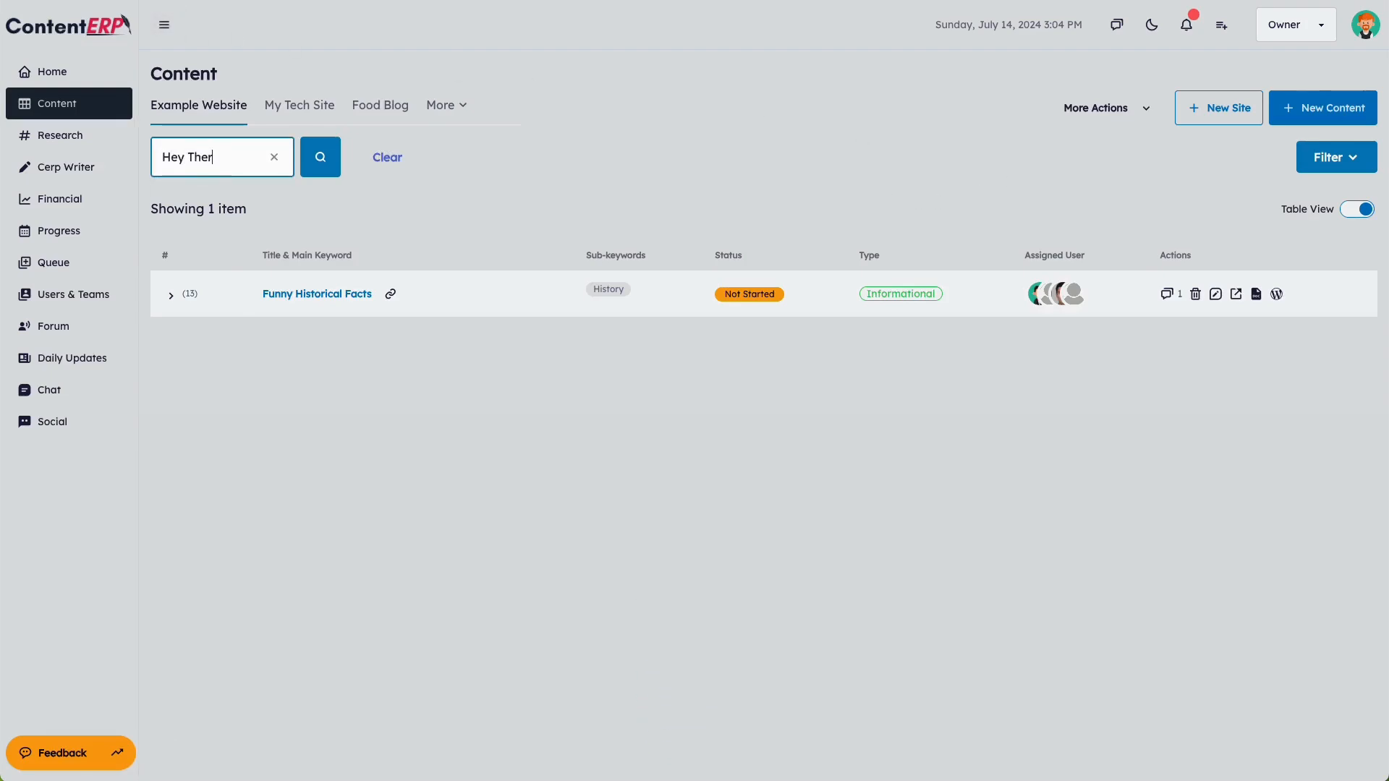
pyautogui.write('q')
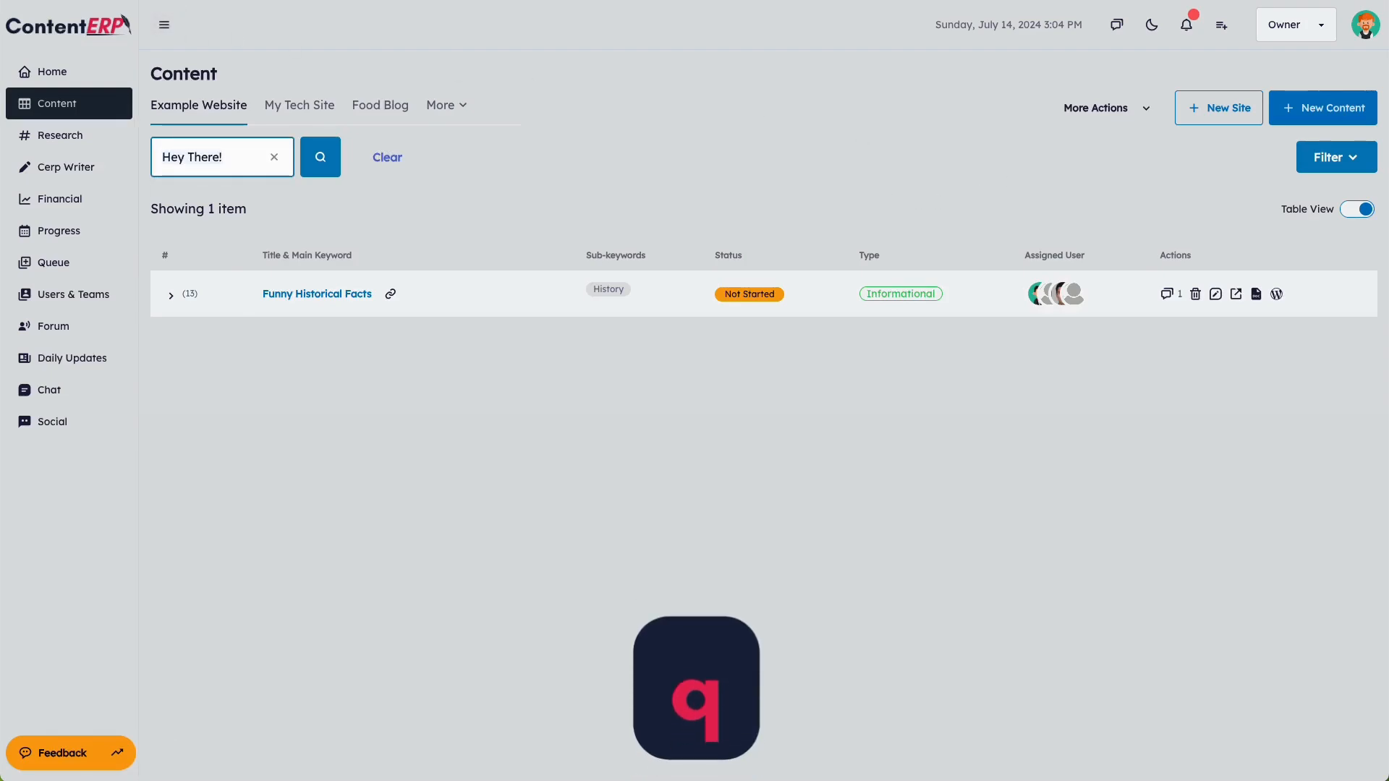
# Expand the Funny Historical Facts row to its inline details, open the item's full edit view and close it.
pyautogui.click(514, 305)
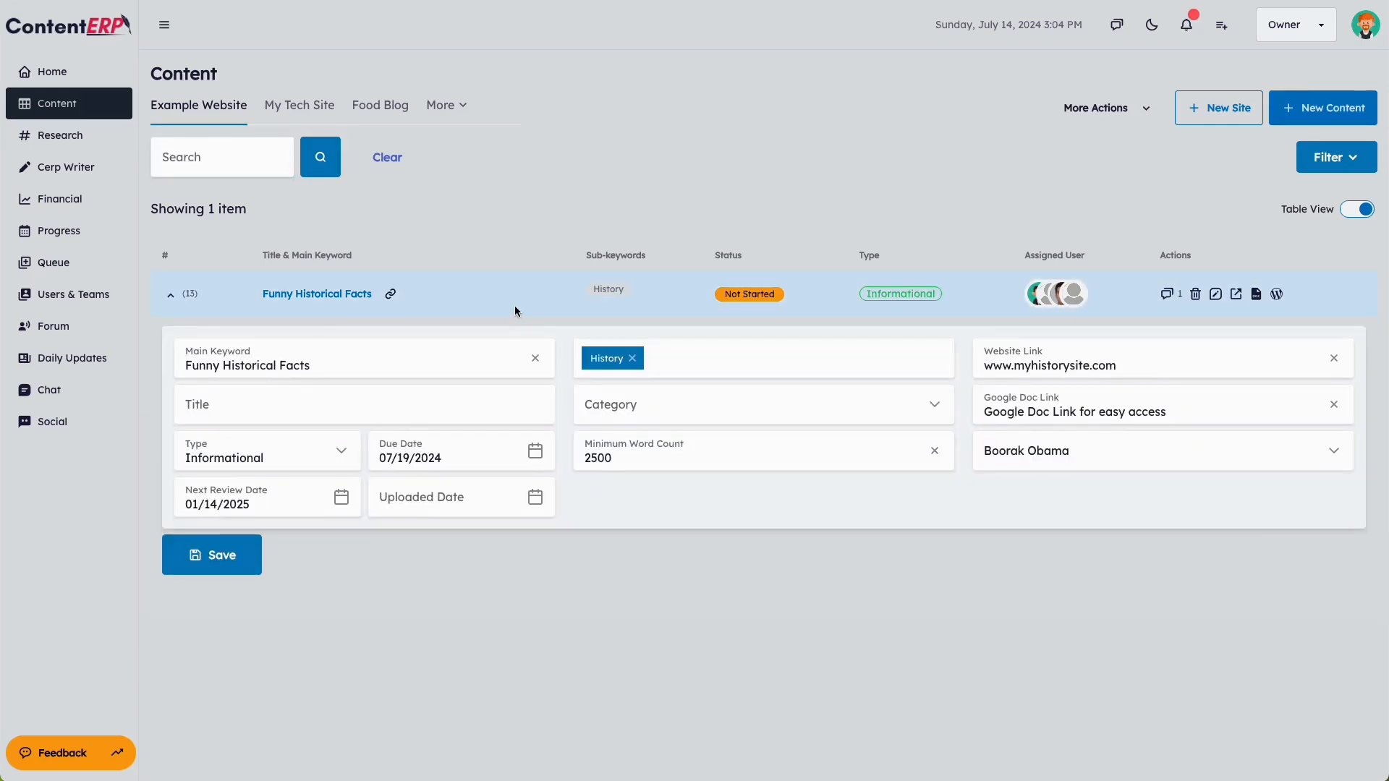
pyautogui.doubleClick(514, 307)
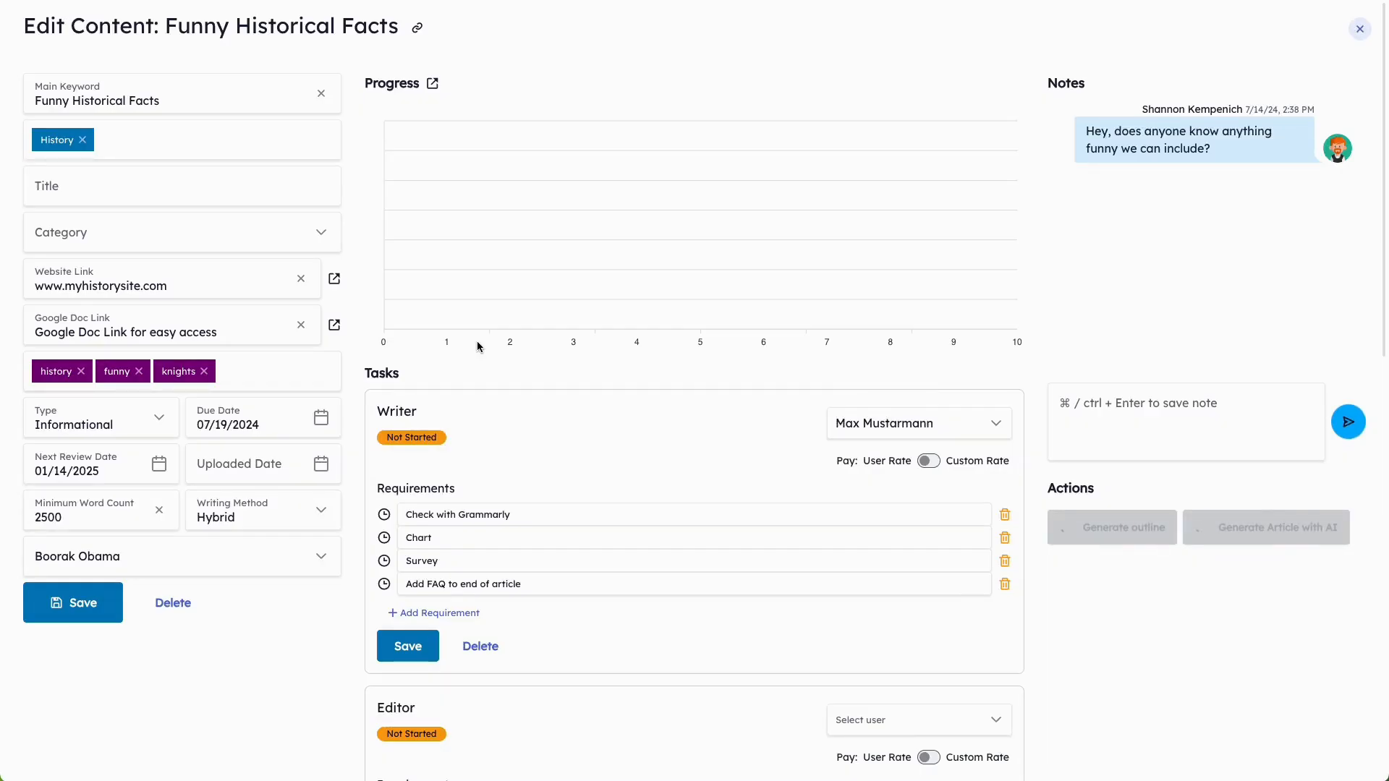
pyautogui.press('Escape')
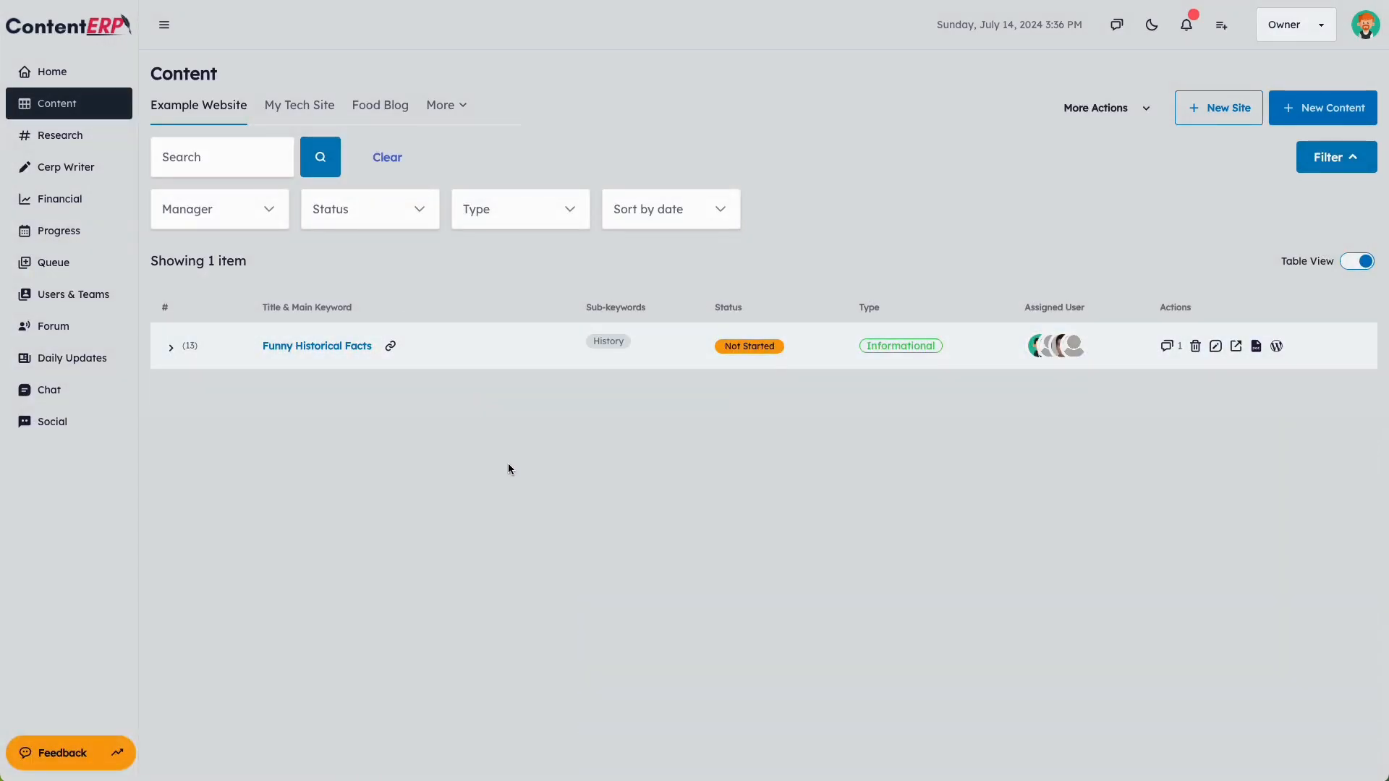
# Enter "adsf" as the search text for the content list.
pyautogui.click(221, 160)
pyautogui.write('adsf')
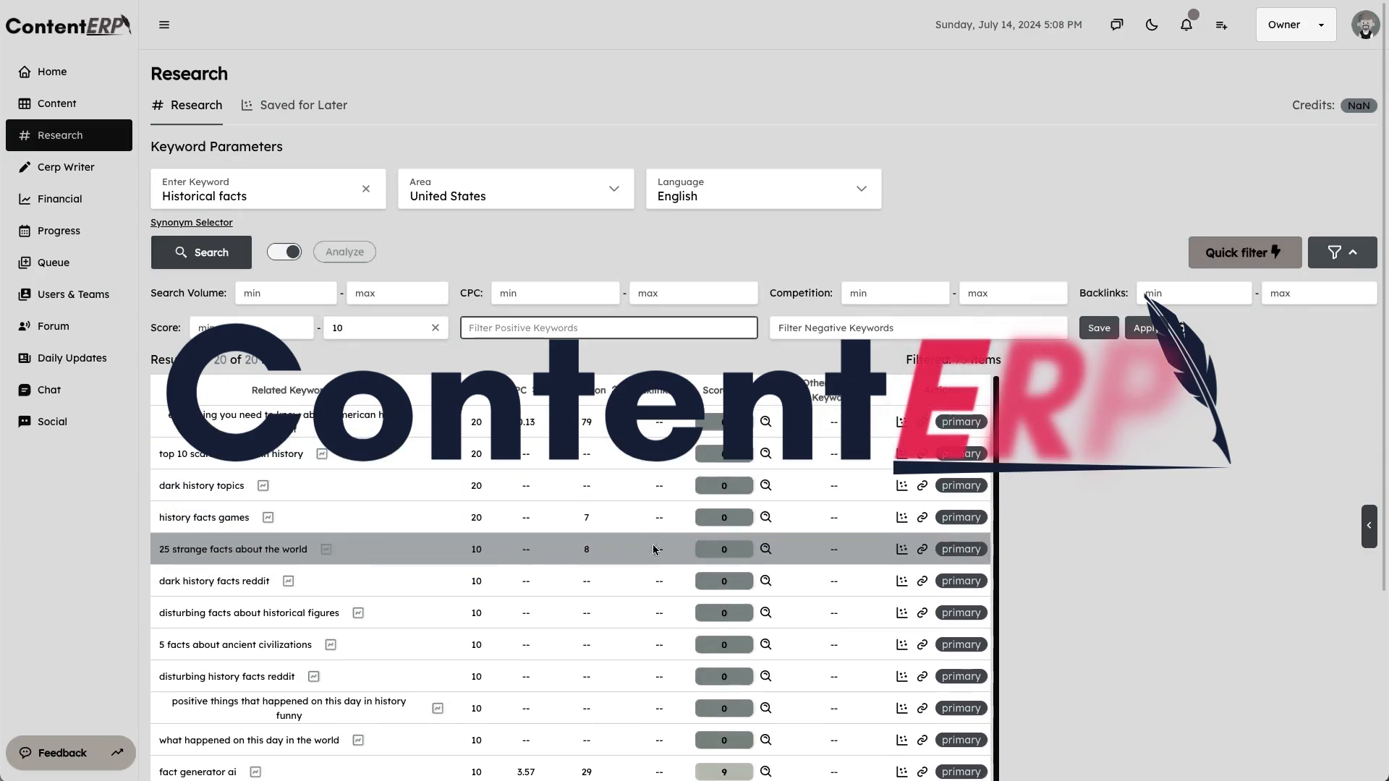
# Review the related keywords for Historical facts in Research, and switch from Analyze to AI Suggestions to browse the suggested keywords.
pyautogui.scroll(-1, 655, 601)
pyautogui.scroll(-6, 655, 600)
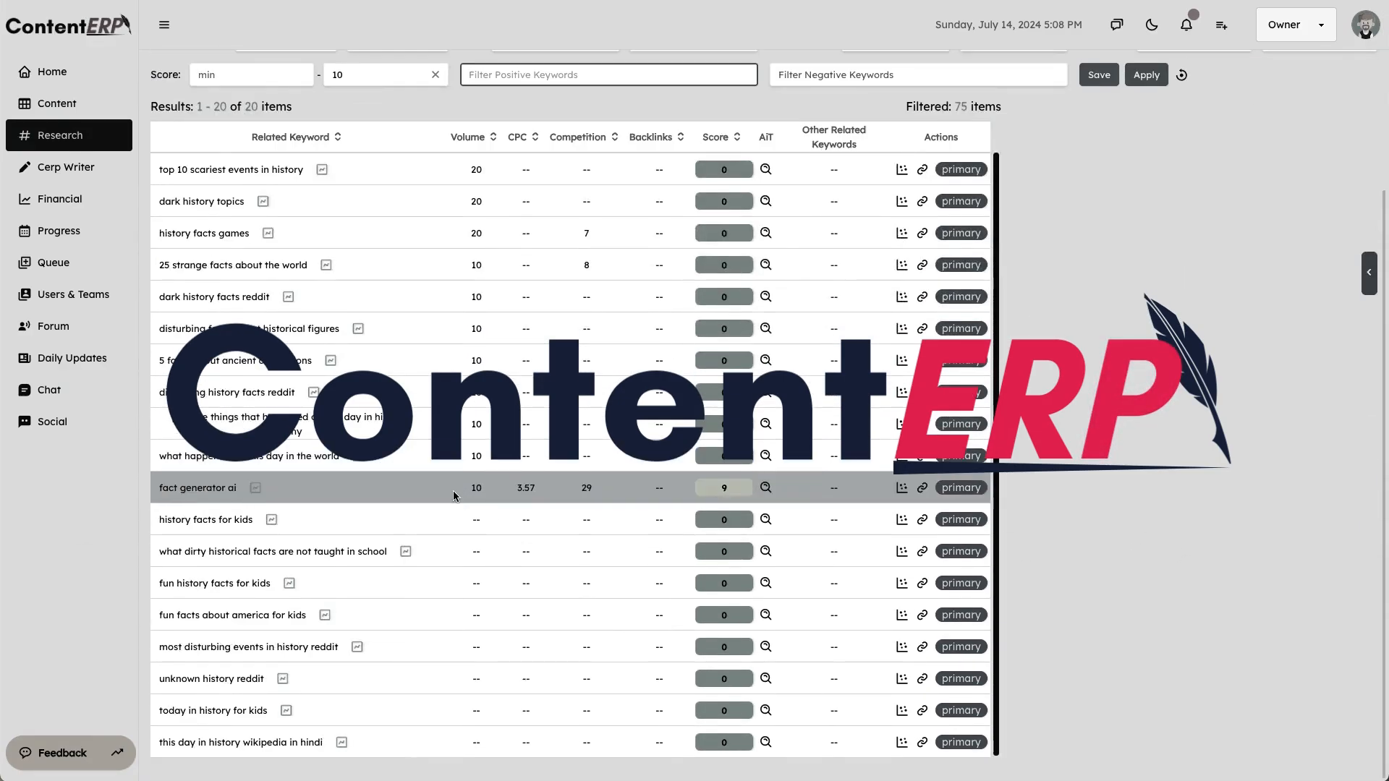
pyautogui.scroll(5, 470, 590)
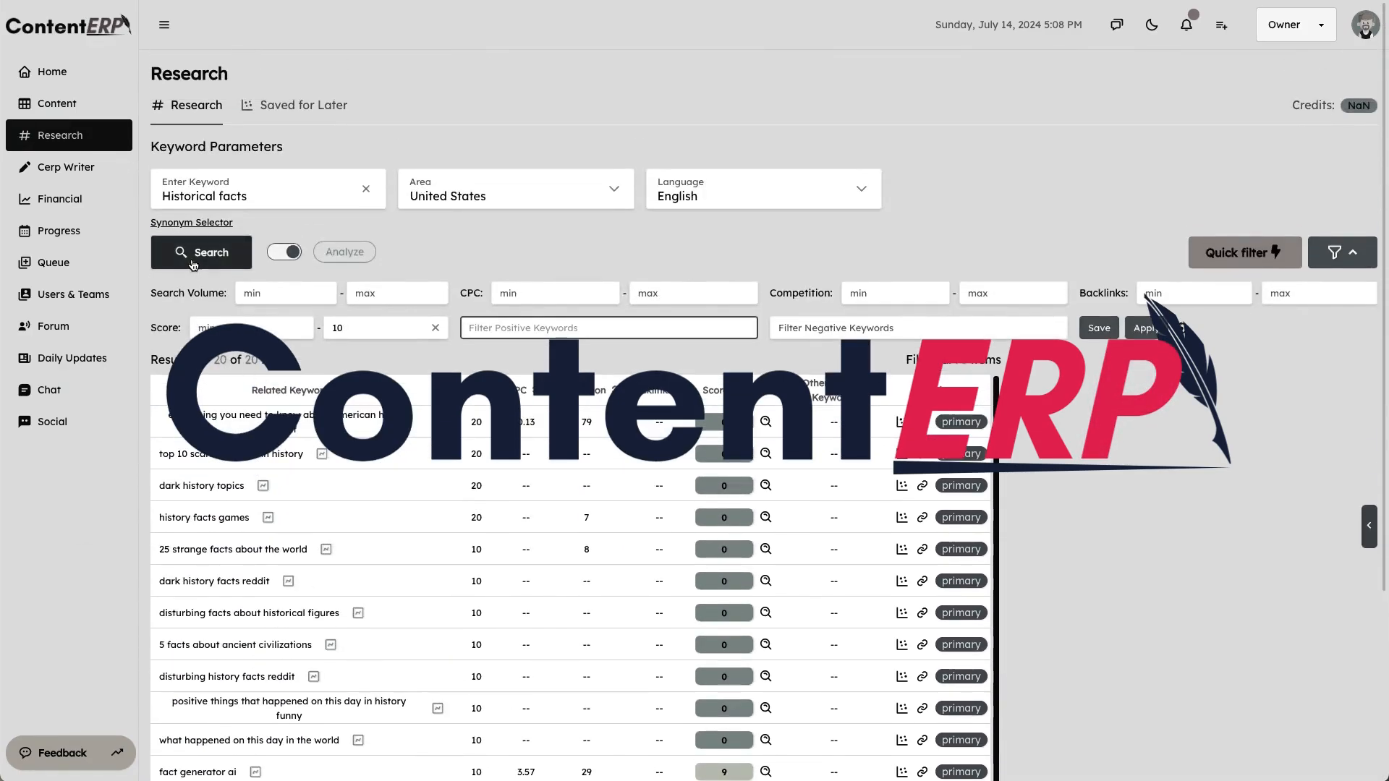
pyautogui.click(284, 252)
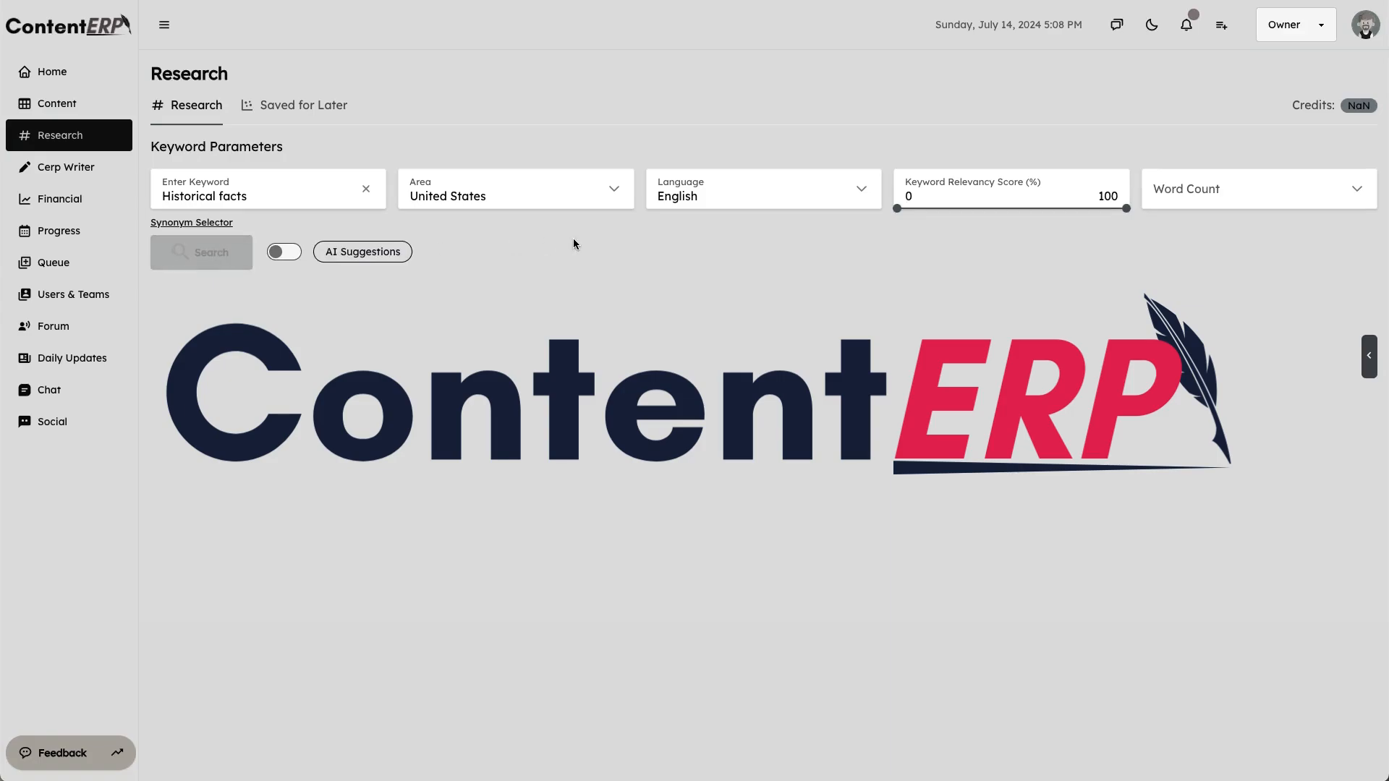
pyautogui.scroll(-2, 473, 521)
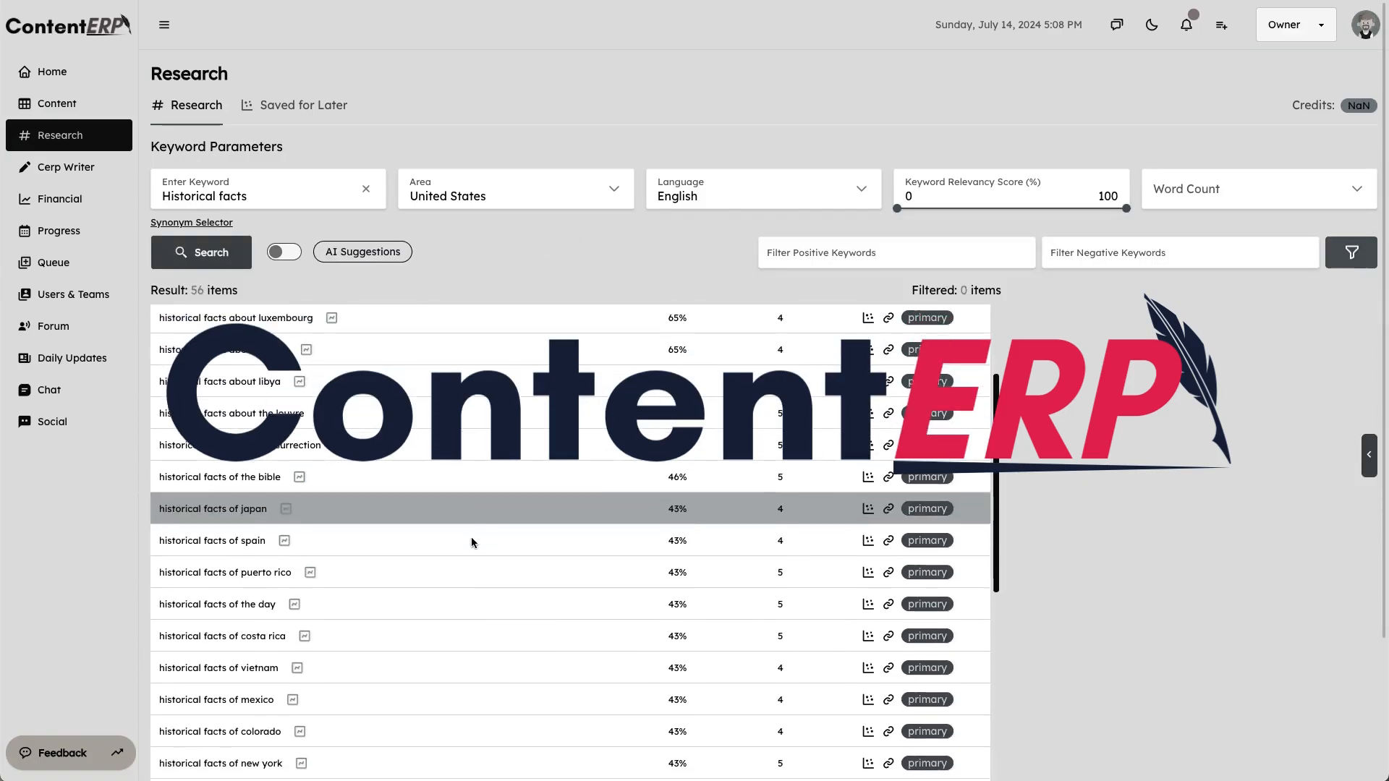
pyautogui.scroll(-5, 471, 537)
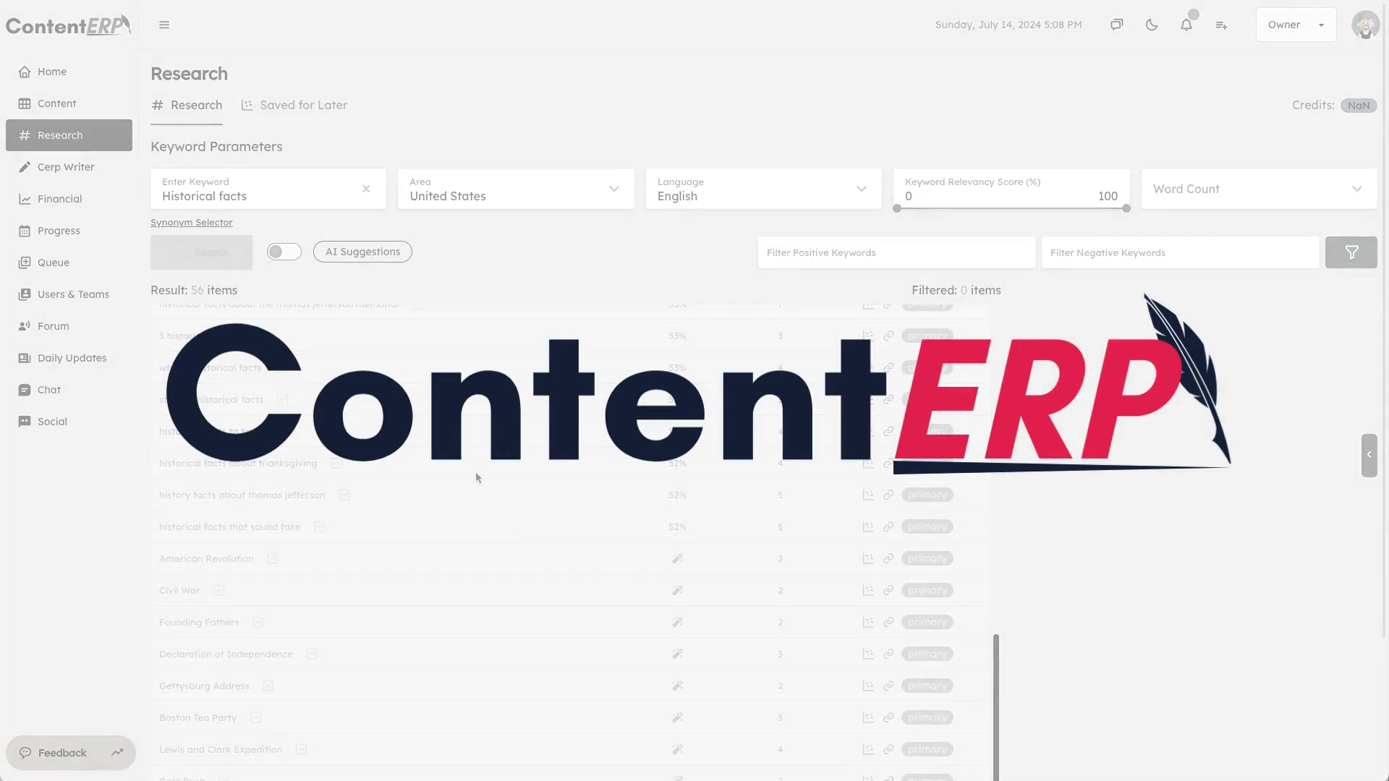
pyautogui.scroll(-3, 457, 479)
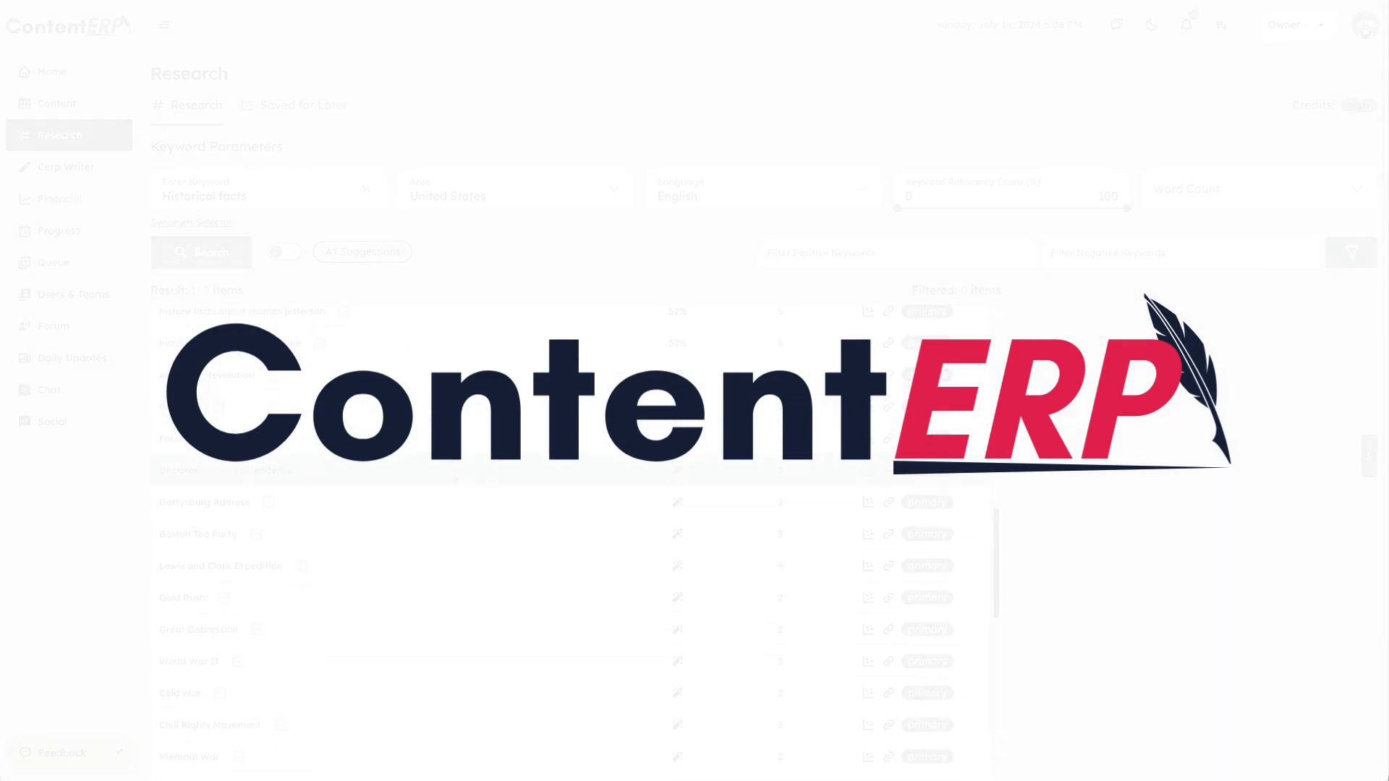